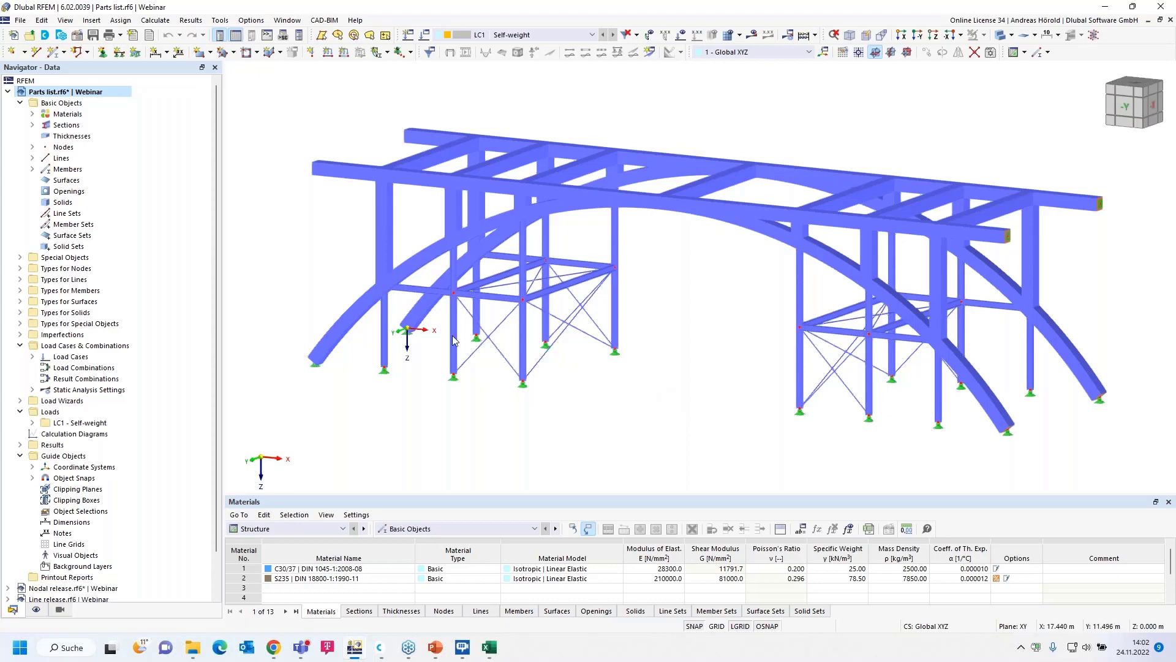
Step: Generate the parts lists for the bridge model and enlarge the table area to show more rows
{"action": "left_click", "coordinate": [157, 21]}
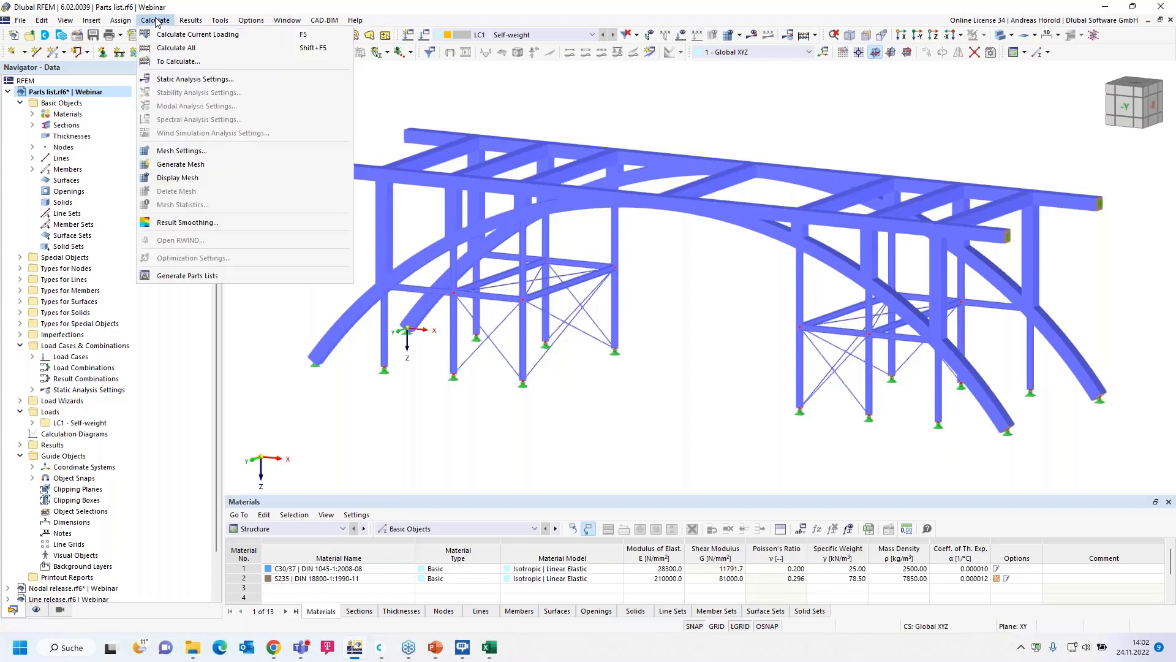
{"action": "left_click", "coordinate": [197, 276]}
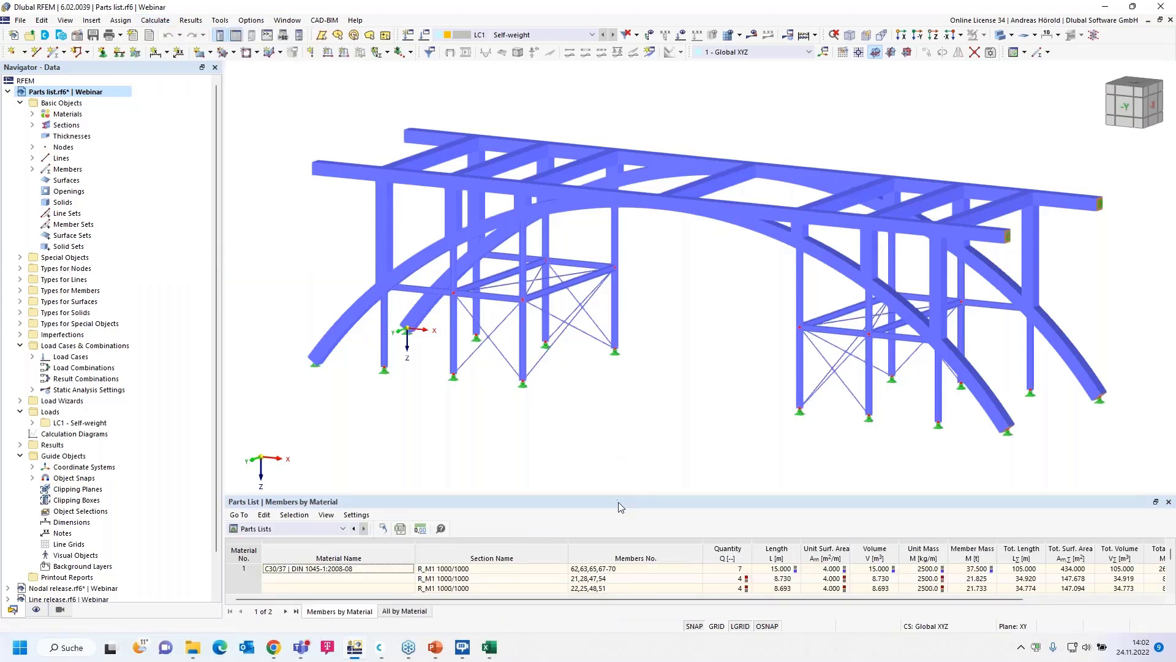
{"action": "left_click_drag", "start_coordinate": [621, 497], "coordinate": [615, 333]}
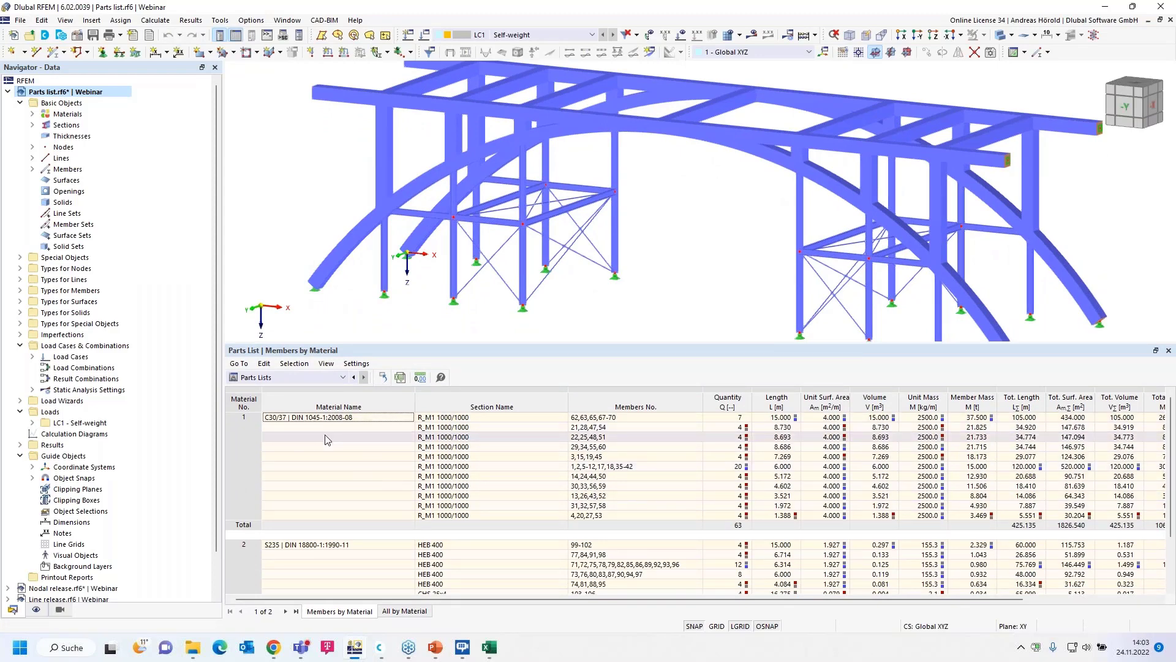
Step: Review the Members by Material parts list through its total columns and the All by Material summary
{"action": "scroll", "coordinate": [324, 440], "scroll_direction": "down", "scroll_amount": 2}
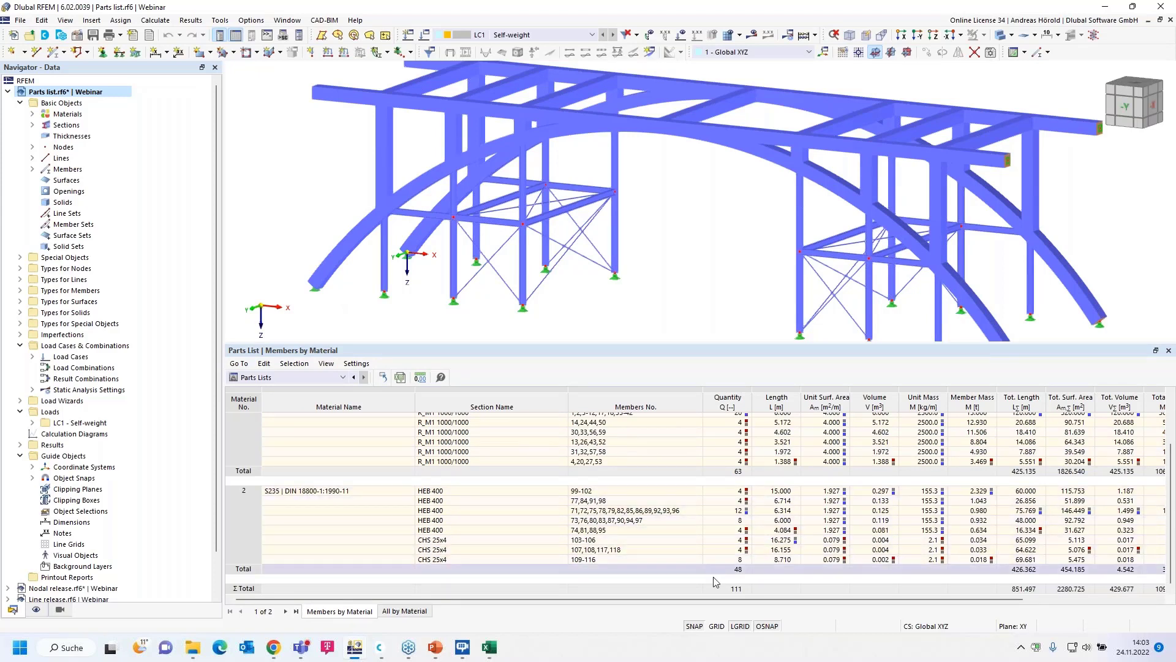
{"action": "scroll", "coordinate": [823, 605], "scroll_direction": "right", "scroll_amount": 3}
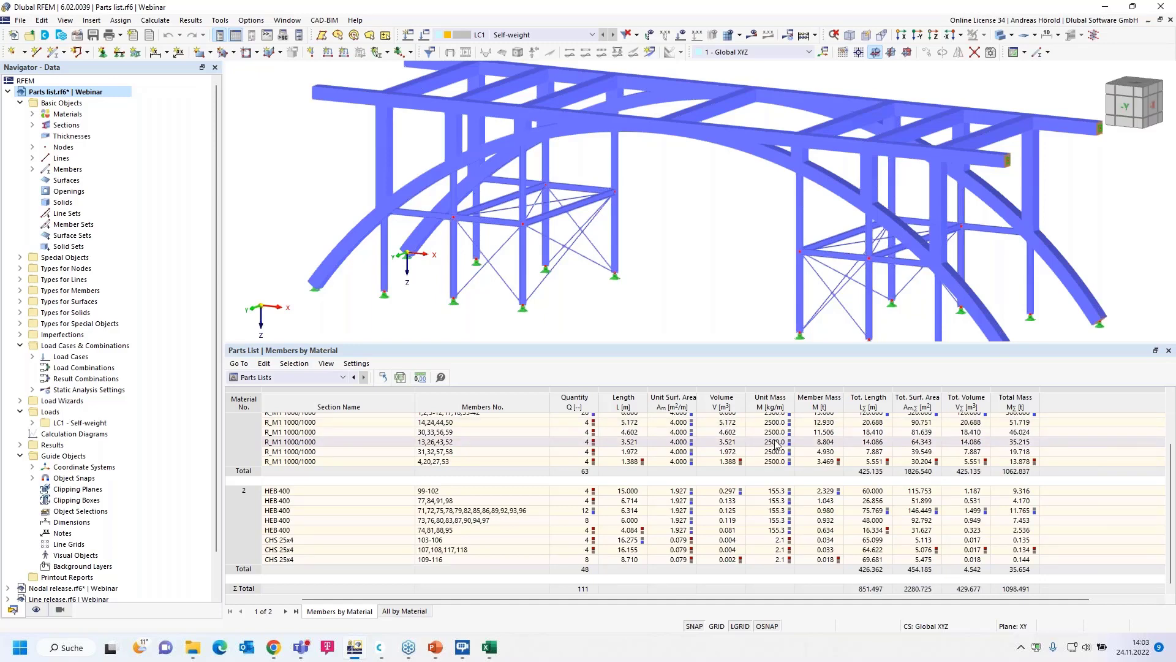
{"action": "scroll", "coordinate": [922, 440], "scroll_direction": "up", "scroll_amount": 3}
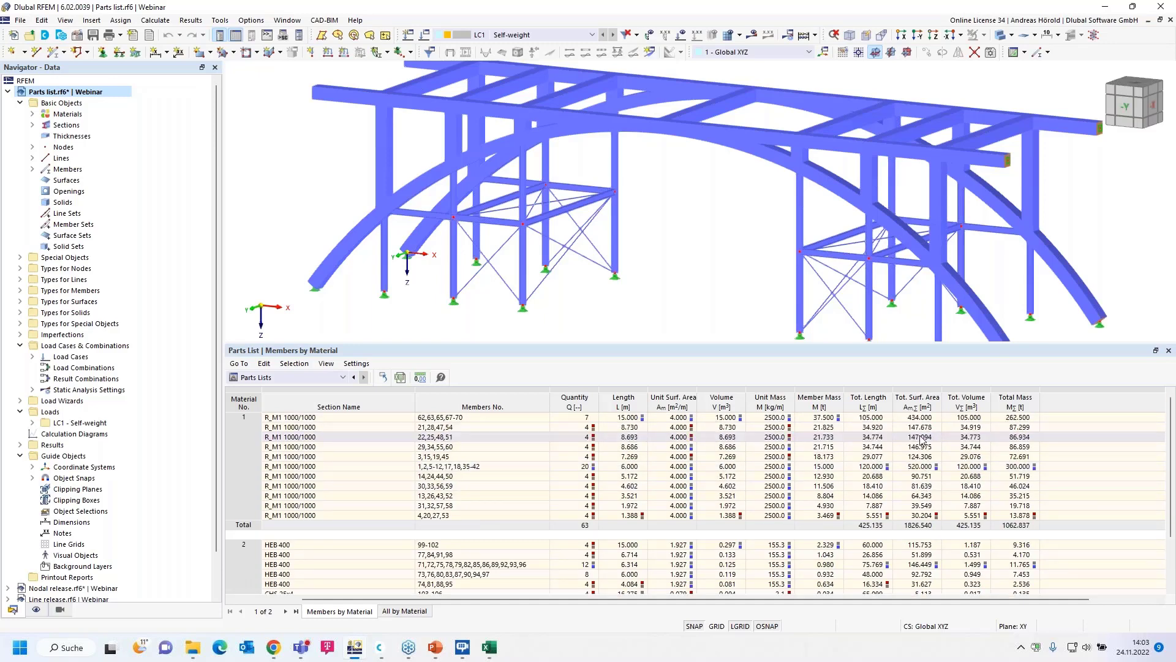
{"action": "scroll", "coordinate": [921, 439], "scroll_direction": "down", "scroll_amount": 3}
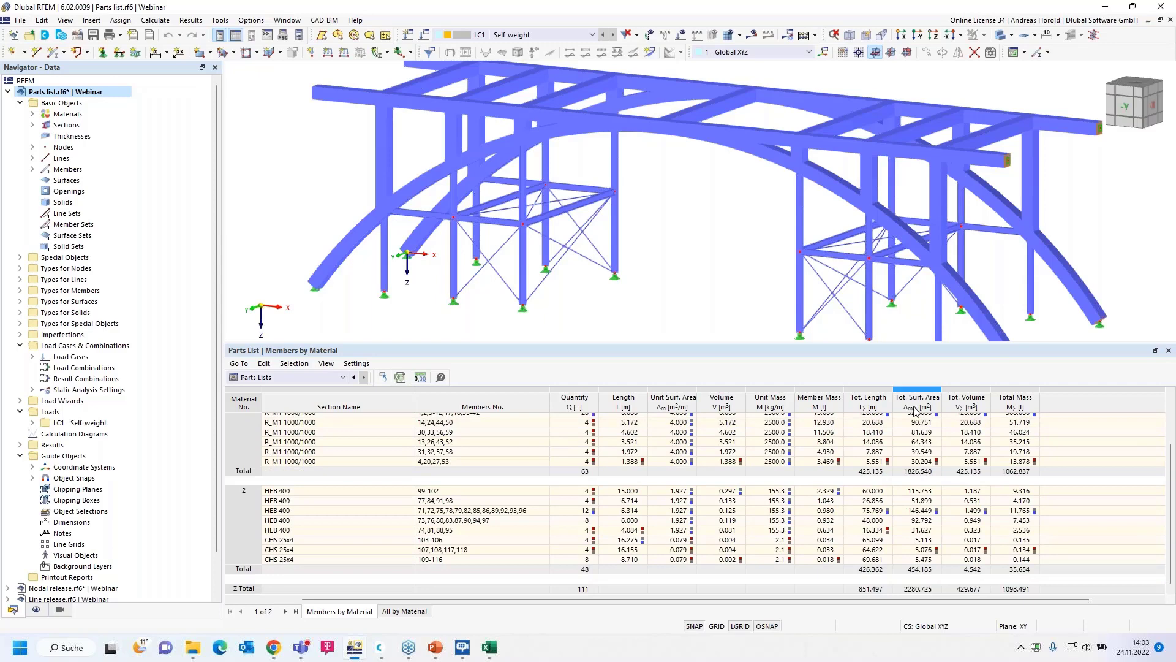
{"action": "left_click", "coordinate": [917, 521]}
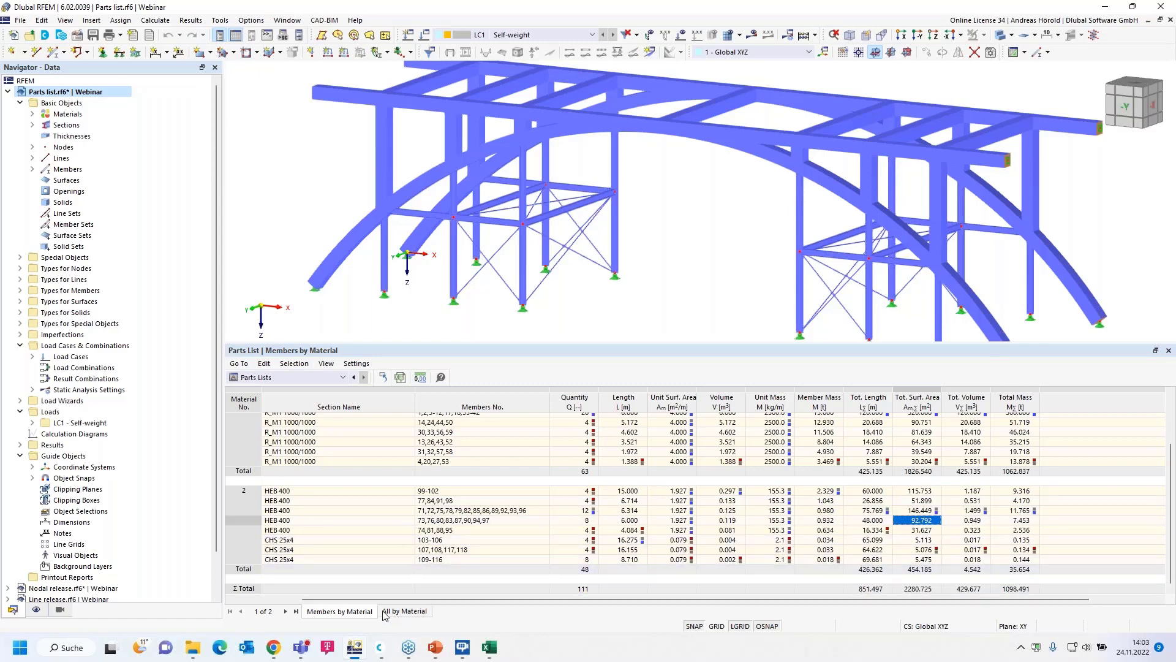
{"action": "left_click", "coordinate": [404, 612]}
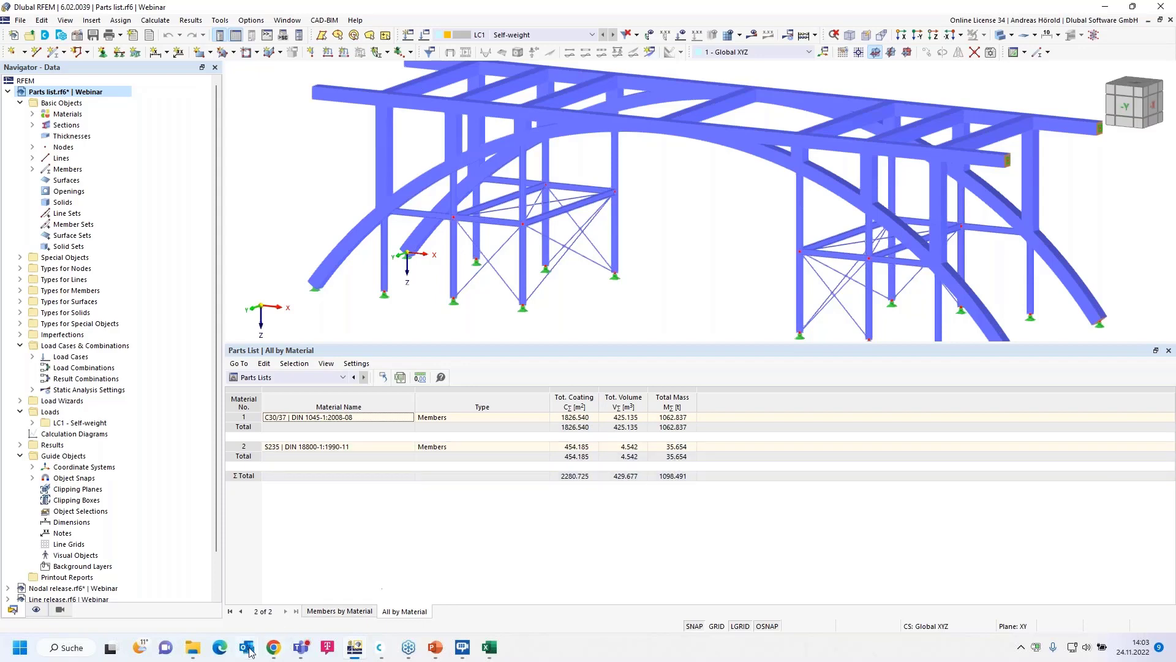
{"action": "left_click", "coordinate": [331, 611]}
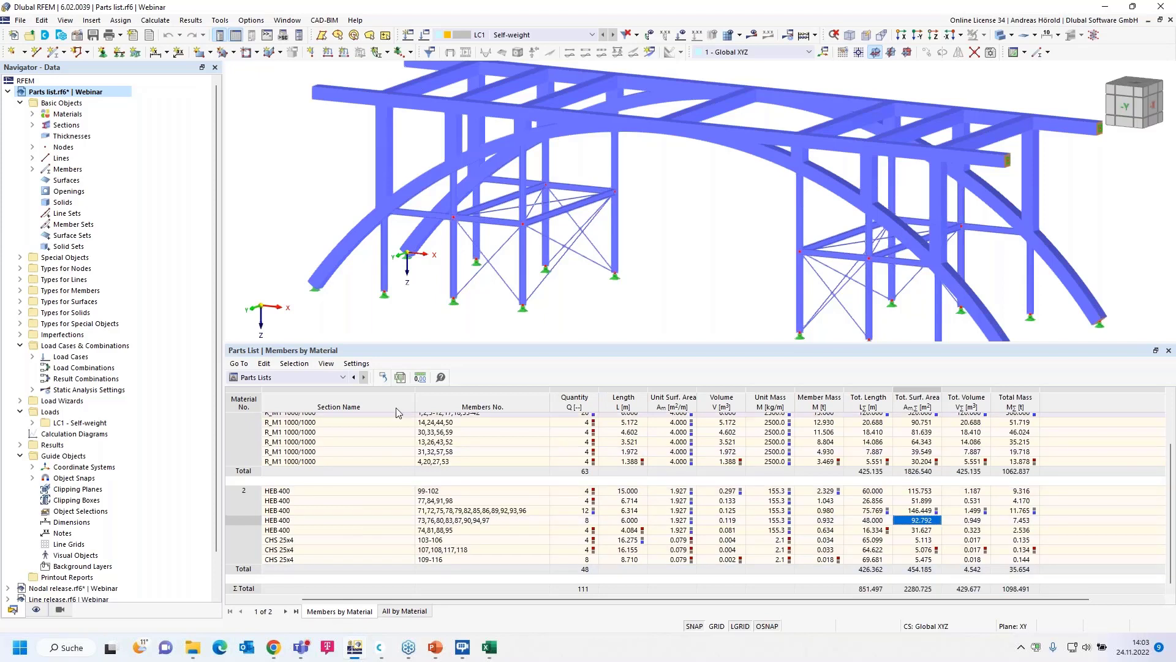
Step: Export the Members by Material parts list to Excel and switch to the exported workbook
{"action": "left_click", "coordinate": [400, 379]}
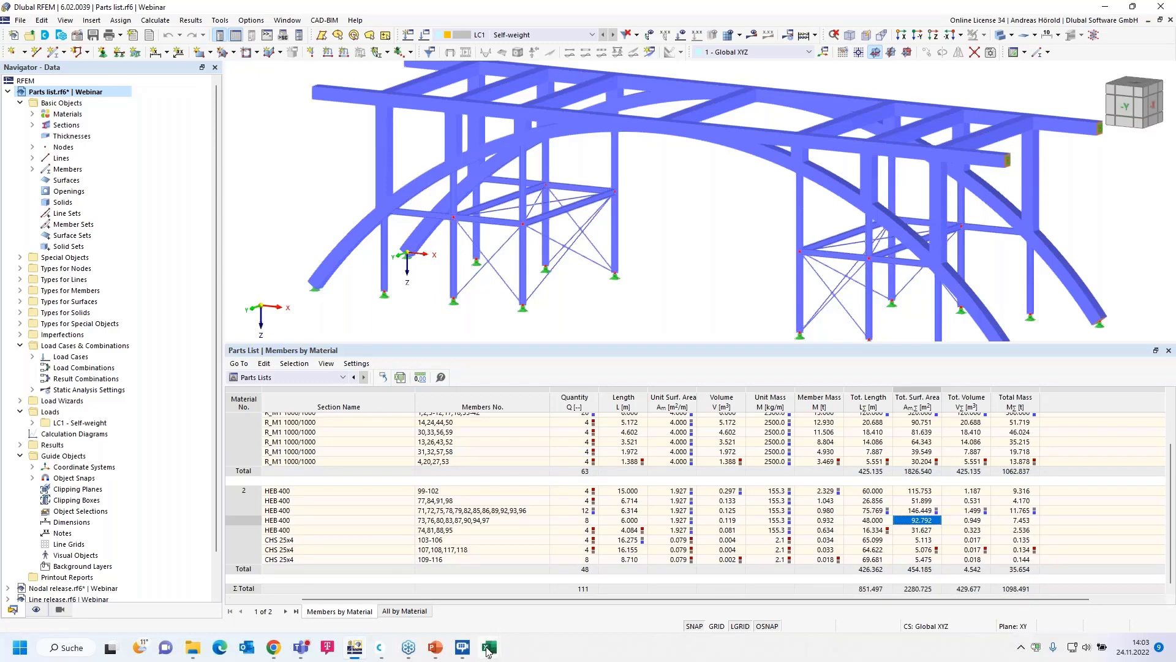
{"action": "mouse_move", "coordinate": [489, 651]}
{"action": "left_click", "coordinate": [548, 578]}
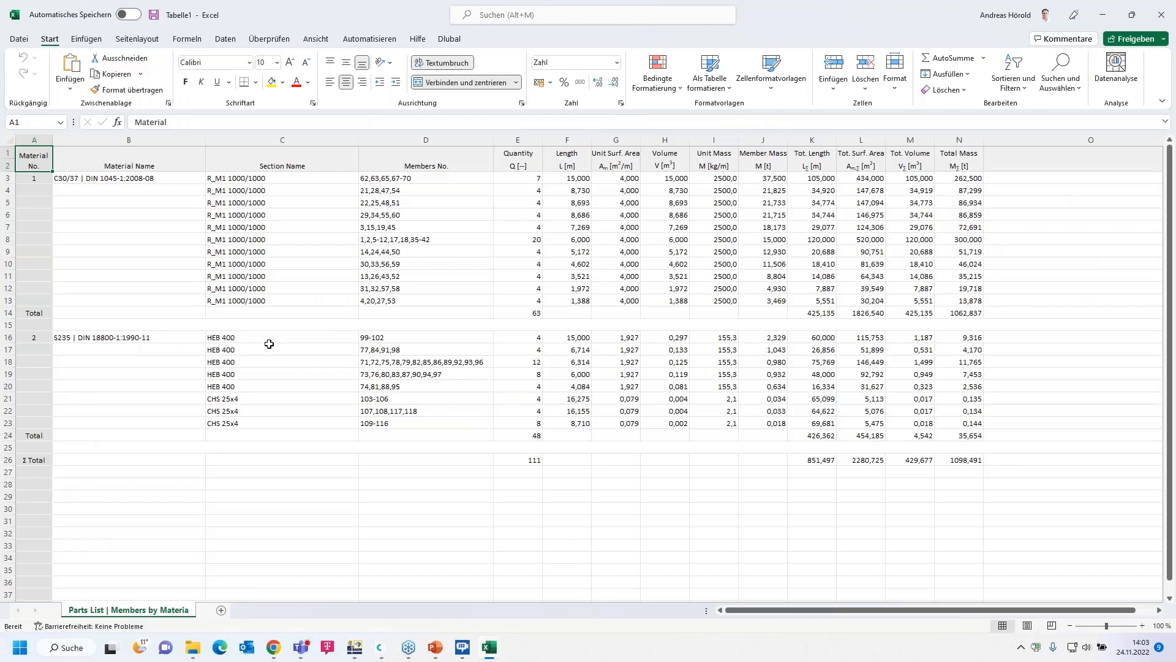
Step: Delete the C30/37 concrete block in rows 3 to 15, shifting the remaining cells up
{"action": "left_click_drag", "start_coordinate": [33, 180], "coordinate": [975, 325]}
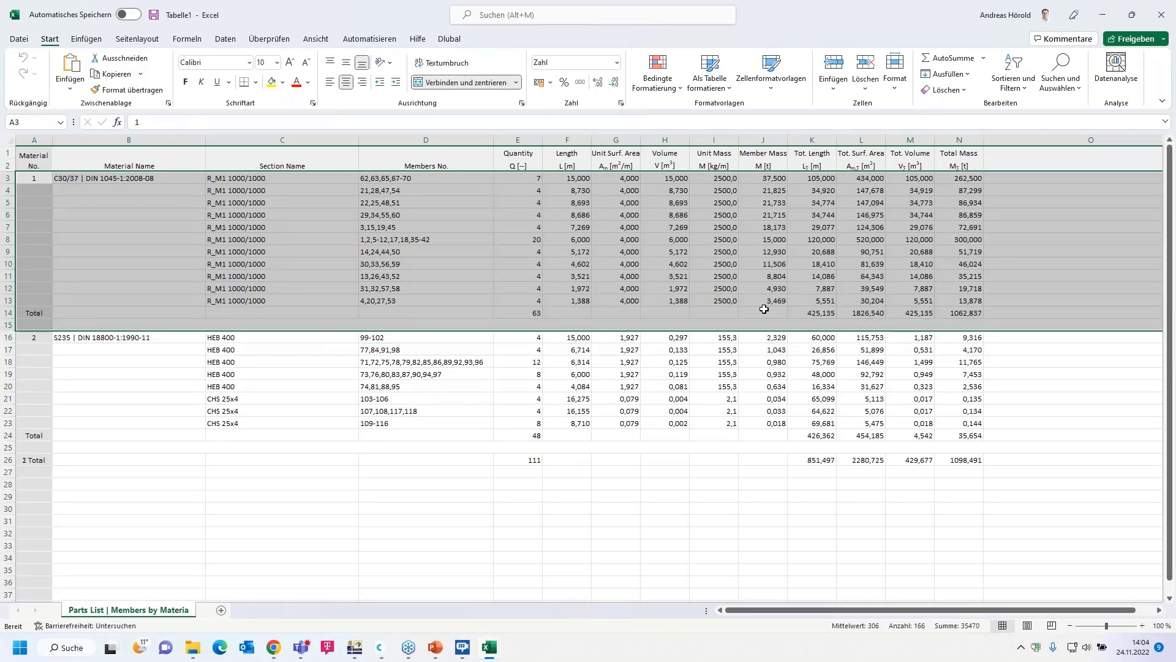
{"action": "right_click", "coordinate": [497, 266]}
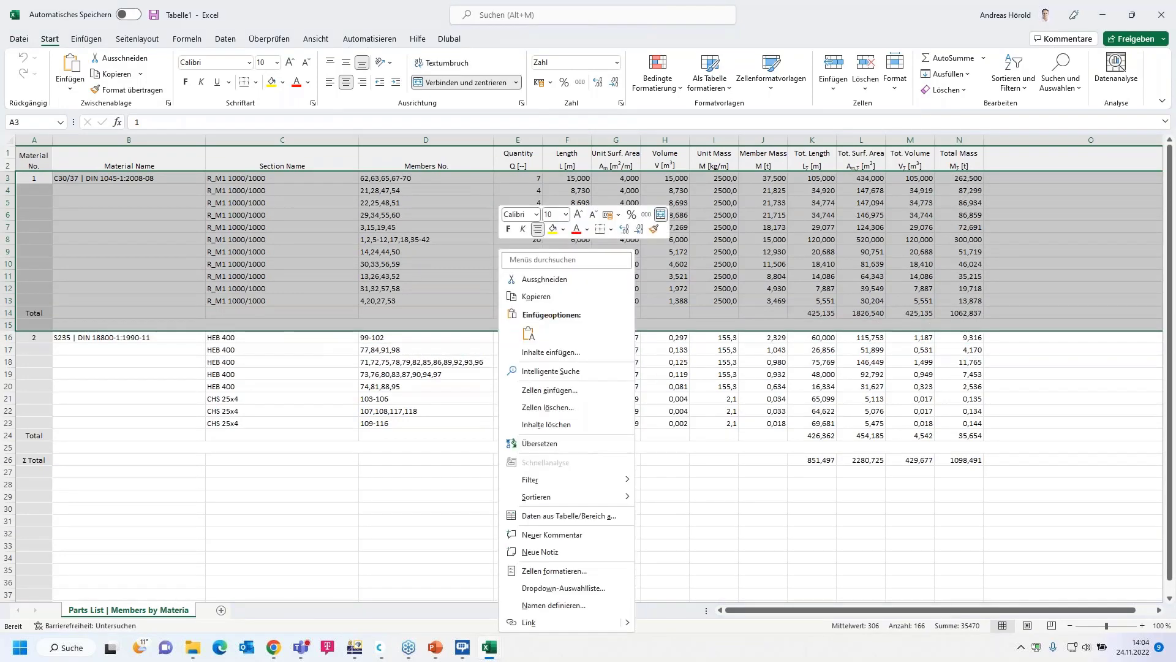
{"action": "left_click", "coordinate": [551, 407]}
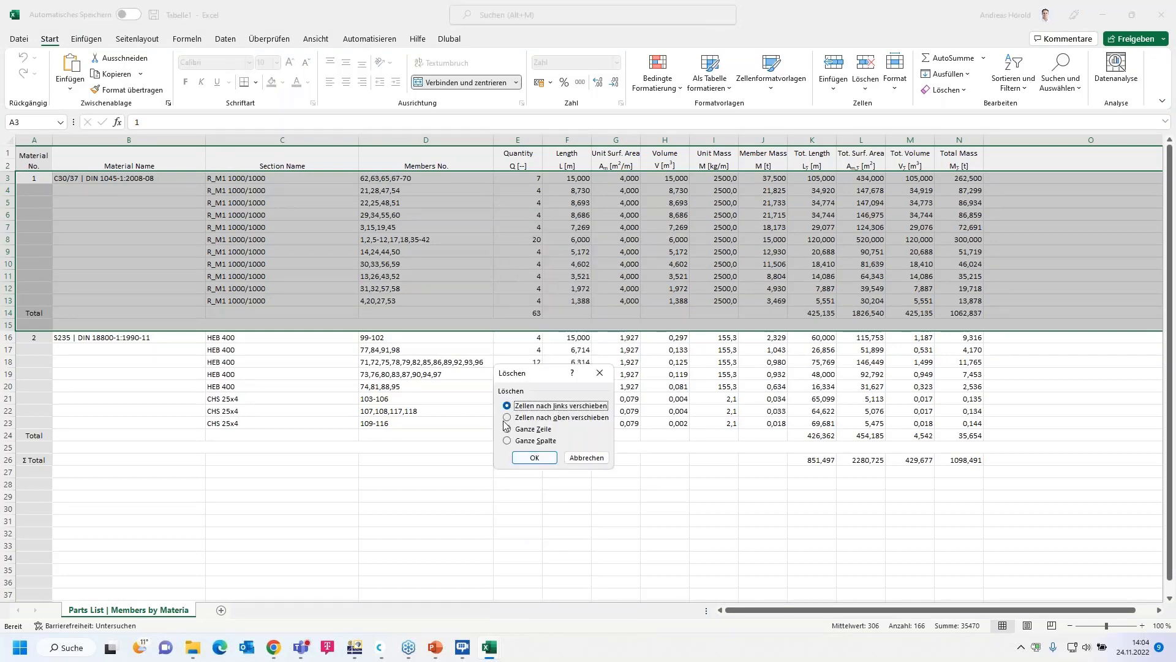
{"action": "left_click", "coordinate": [507, 418]}
{"action": "left_click", "coordinate": [533, 458]}
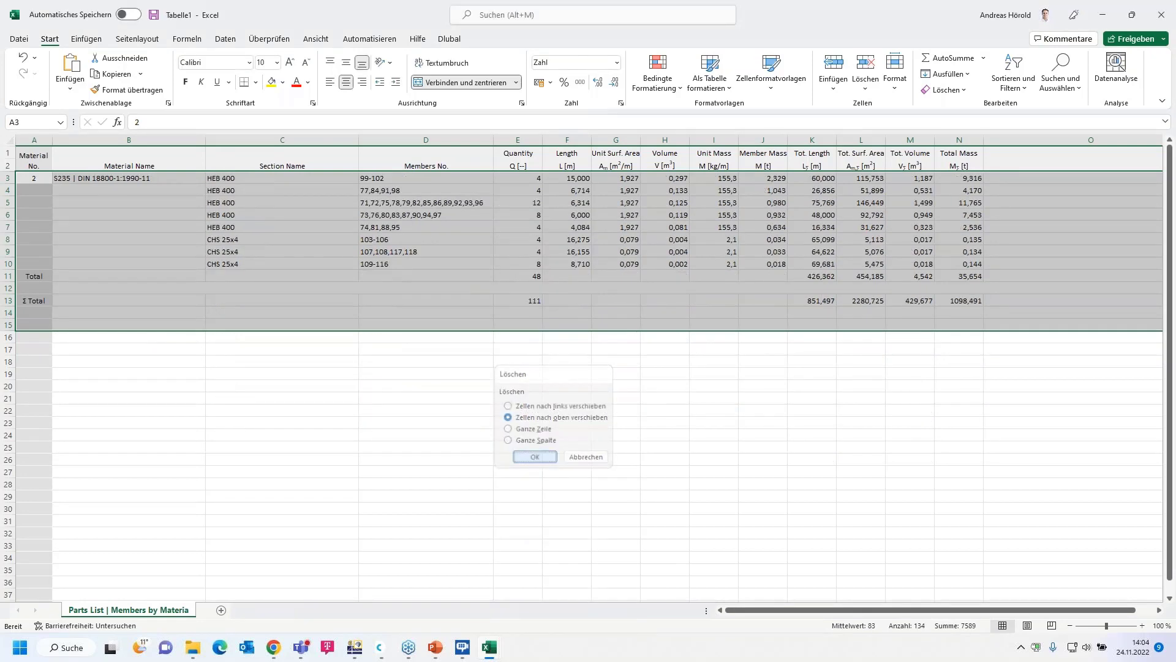
Step: Clear the contents of the Total and Σ Total rows below the steel members, from row 11 down
{"action": "left_click", "coordinate": [357, 288]}
{"action": "left_click", "coordinate": [30, 276]}
{"action": "left_click_drag", "start_coordinate": [30, 276], "coordinate": [1050, 348]}
{"action": "key", "text": "Delete"}
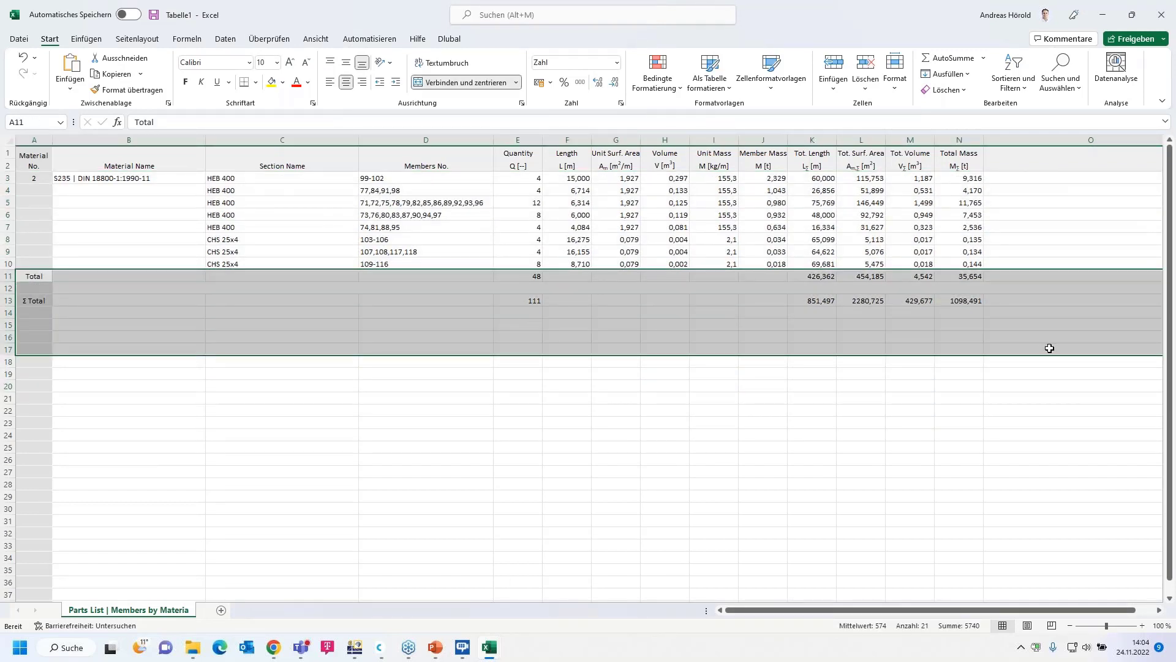
Step: Move the three CHS 25x4 rows down to rows 13 to 15, separating them from the HEB 400 rows
{"action": "left_click", "coordinate": [139, 249]}
{"action": "left_click_drag", "start_coordinate": [212, 235], "coordinate": [949, 335]}
{"action": "left_click", "coordinate": [307, 248]}
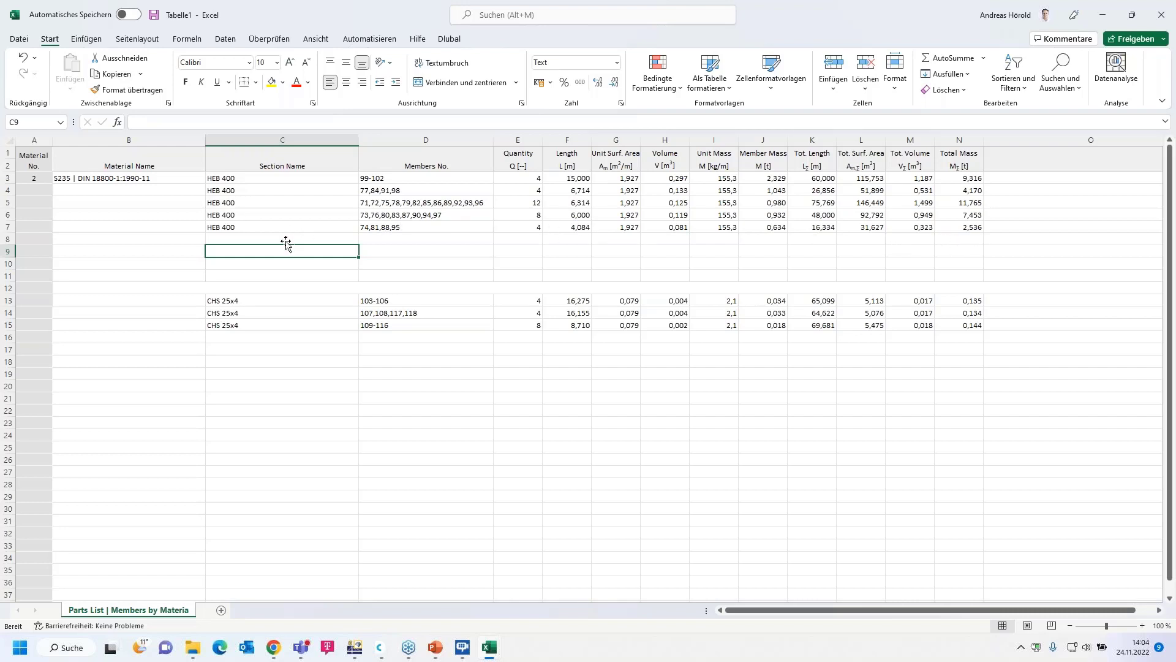
Step: Sum the HEB 400 total mass with =SUMME(N3:N7) in N8, make it bold and fill it across to column F
{"action": "left_click", "coordinate": [957, 237]}
{"action": "left_click", "coordinate": [954, 59]}
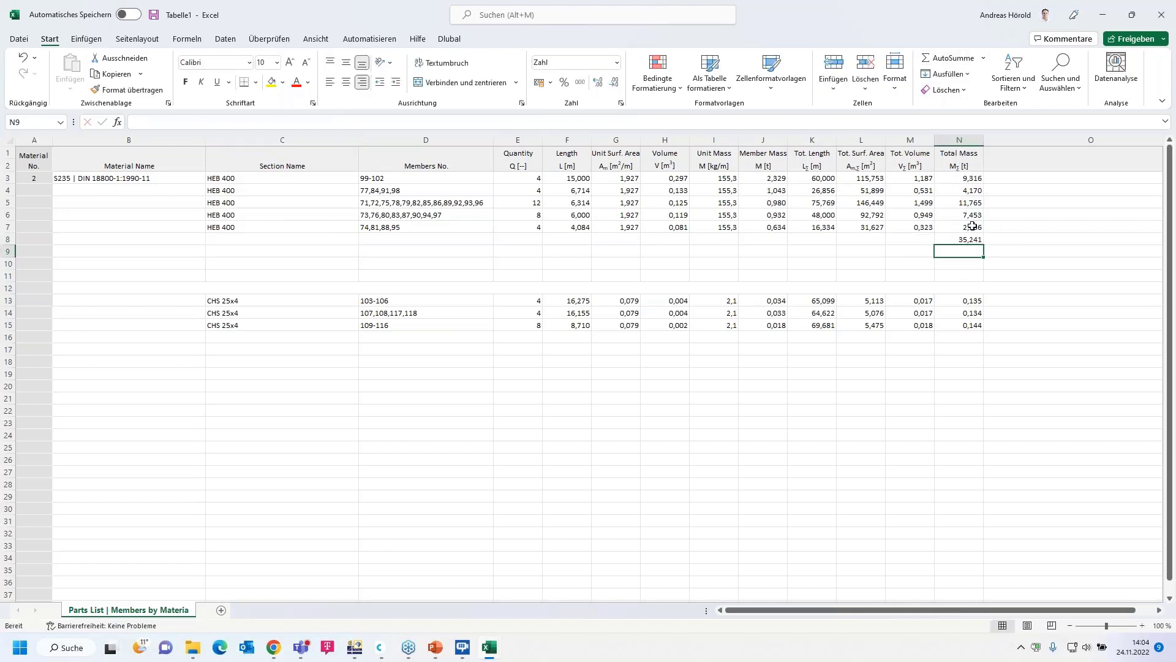
{"action": "key", "text": "ctrl+Return"}
{"action": "left_click", "coordinate": [186, 82]}
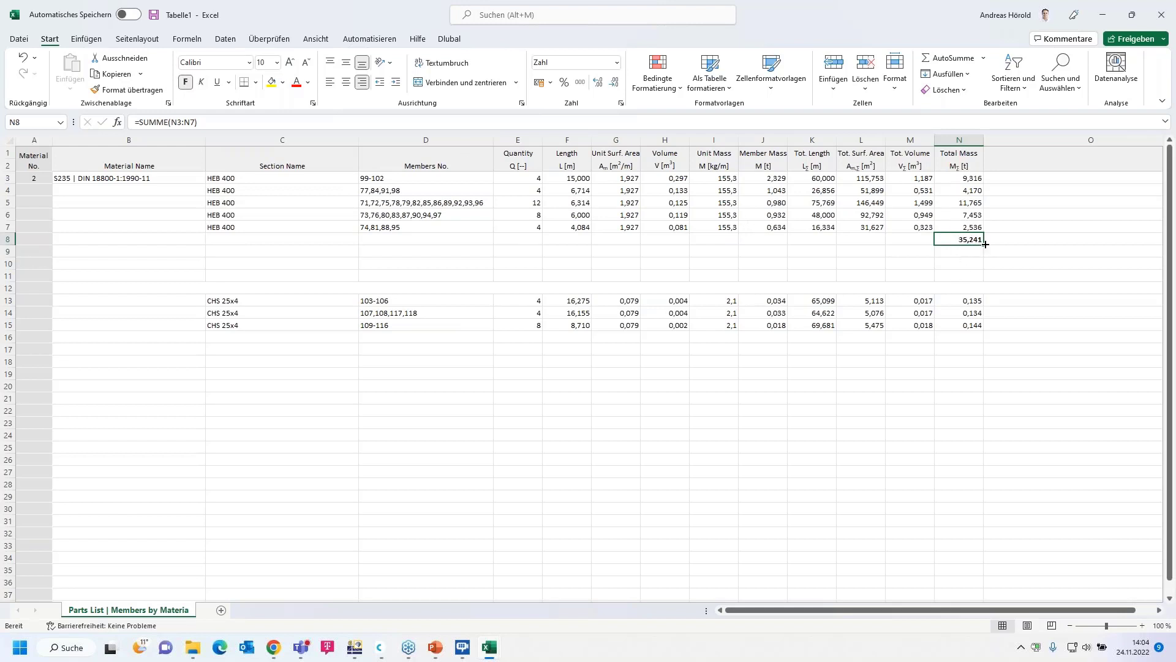
{"action": "left_click_drag", "start_coordinate": [984, 245], "coordinate": [564, 240]}
{"action": "left_click", "coordinate": [613, 264]}
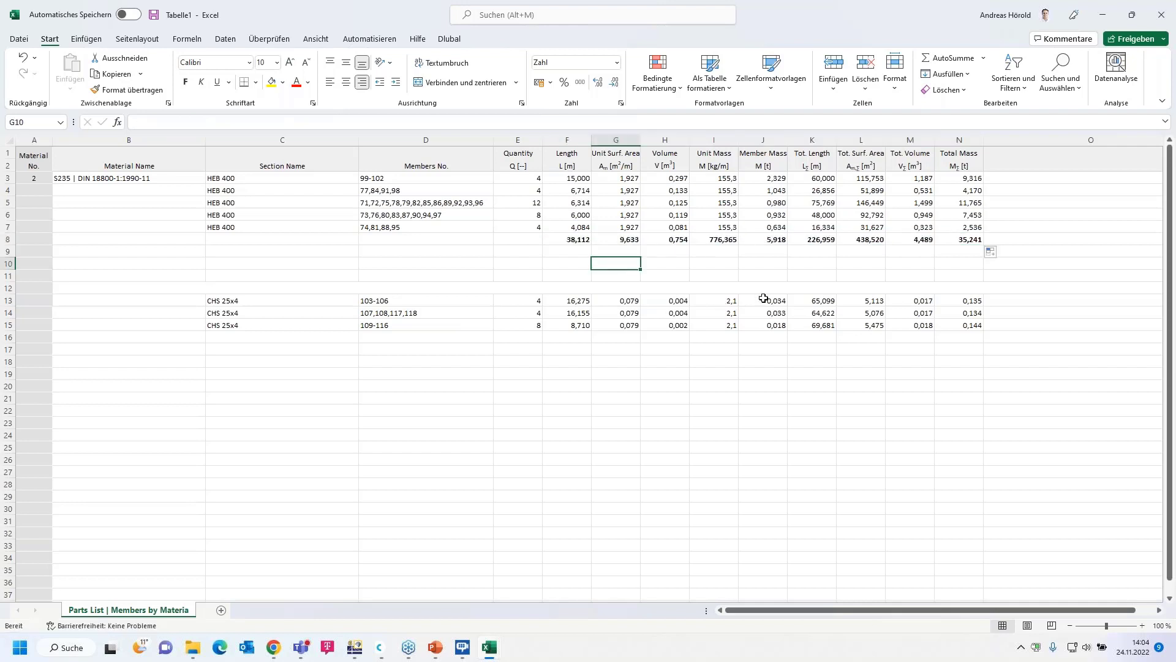
Step: Copy the bold total mass sum from N8 to N16 and correct its range to N13:N15
{"action": "left_click", "coordinate": [972, 241]}
{"action": "key", "text": "ctrl+c"}
{"action": "left_click", "coordinate": [969, 339]}
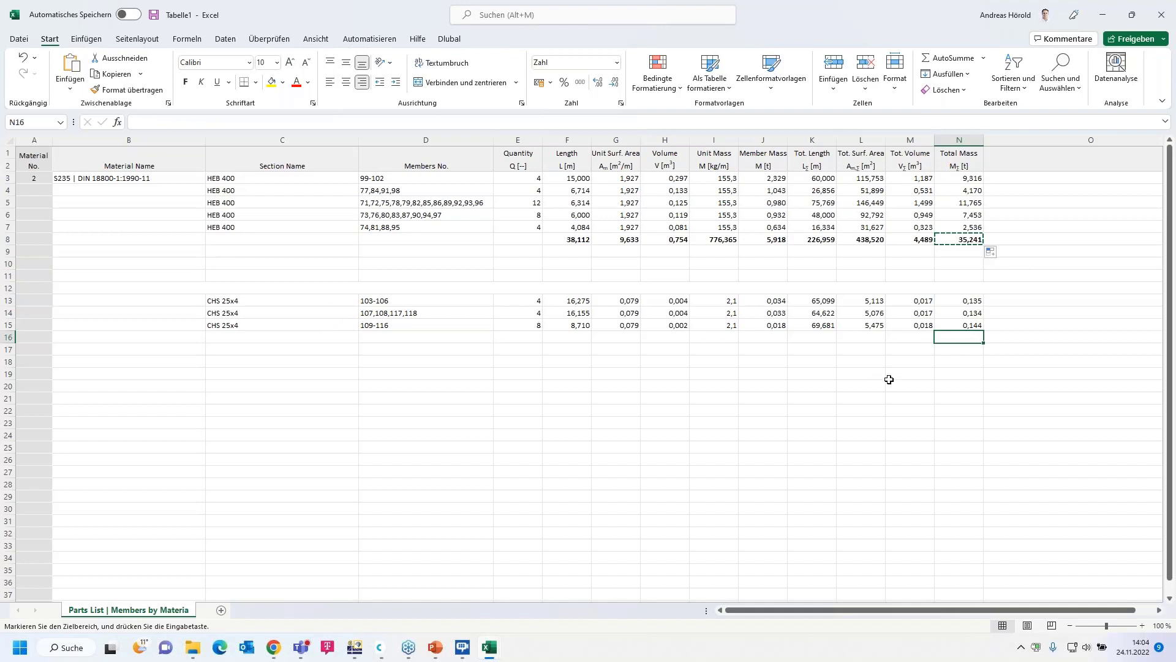
{"action": "key", "text": "ctrl+v"}
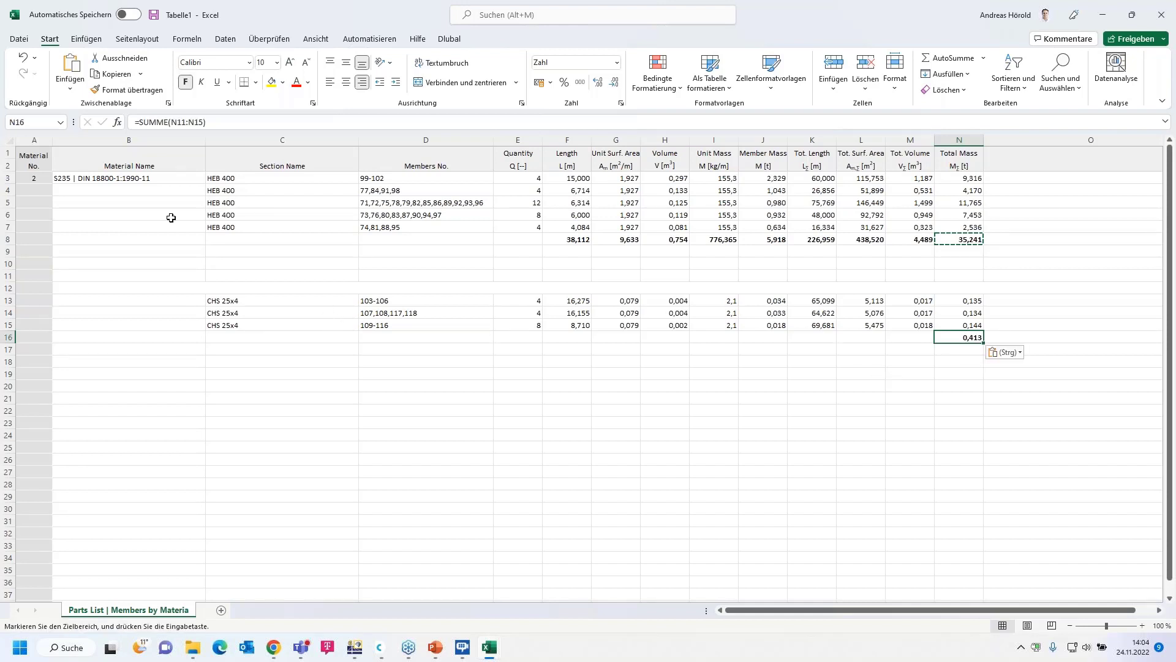
{"action": "left_click", "coordinate": [182, 123]}
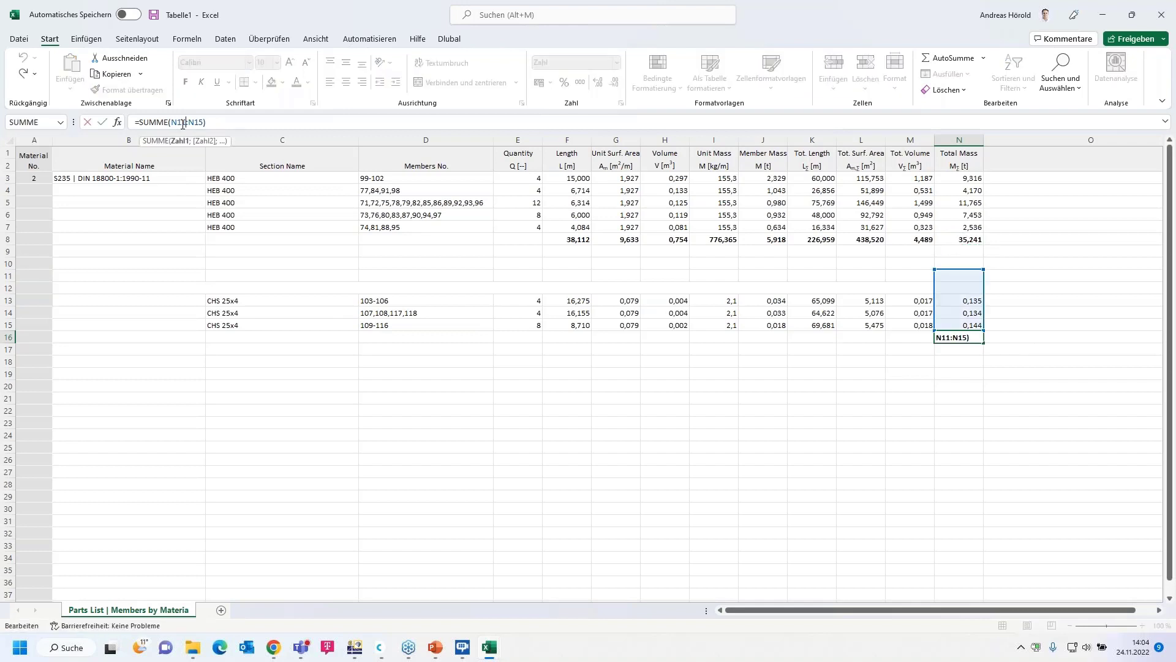
{"action": "key", "text": "BackSpace"}
{"action": "type", "text": "3"}
{"action": "key", "text": "Return"}
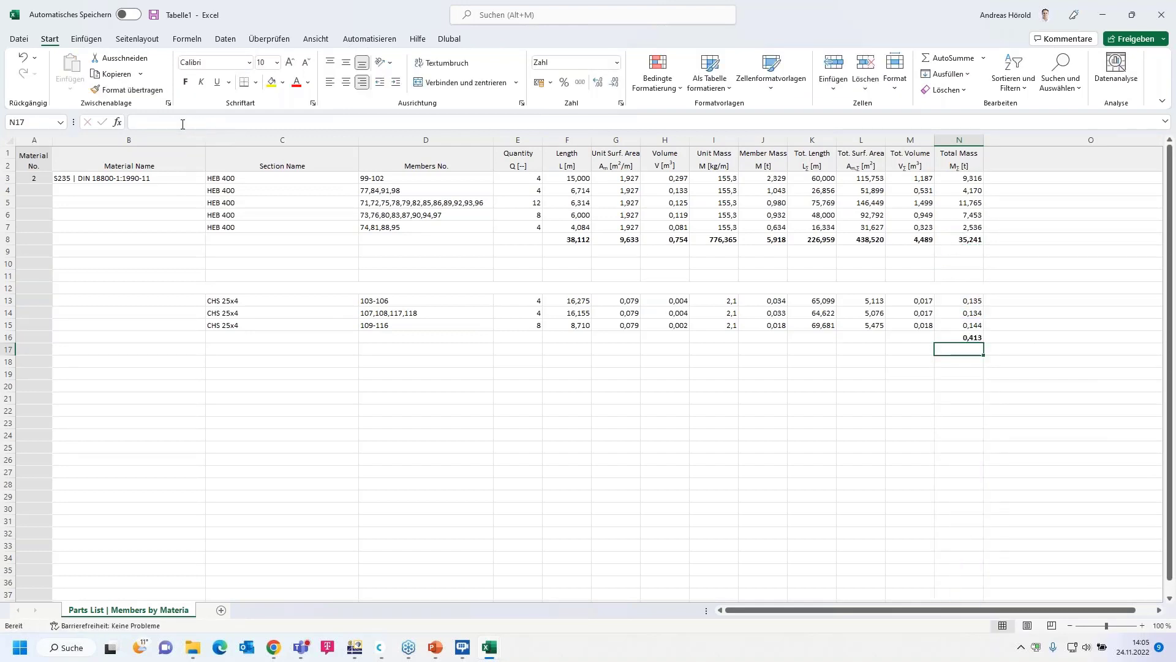
Step: Fill the CHS 25x4 sum from N16 across row 16 to the Length column F
{"action": "left_click", "coordinate": [961, 339]}
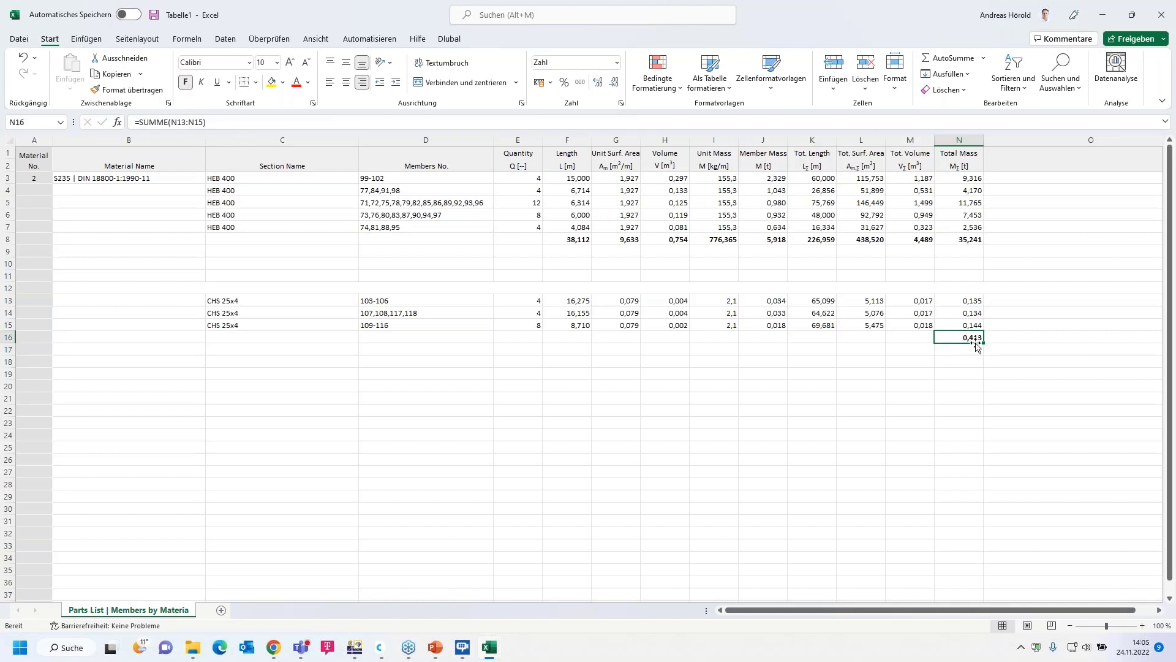
{"action": "left_click_drag", "start_coordinate": [983, 343], "coordinate": [565, 337]}
{"action": "left_click", "coordinate": [625, 398]}
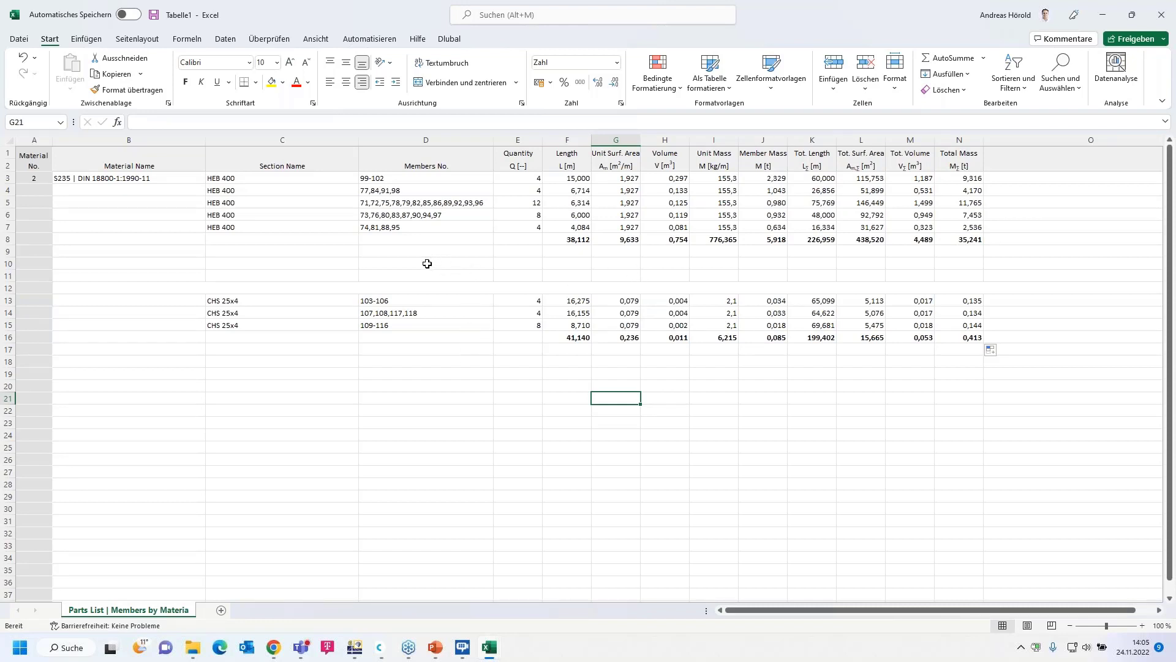
Step: Switch back to RFEM and create a new printout report for the Parts list model
{"action": "left_click", "coordinate": [354, 648]}
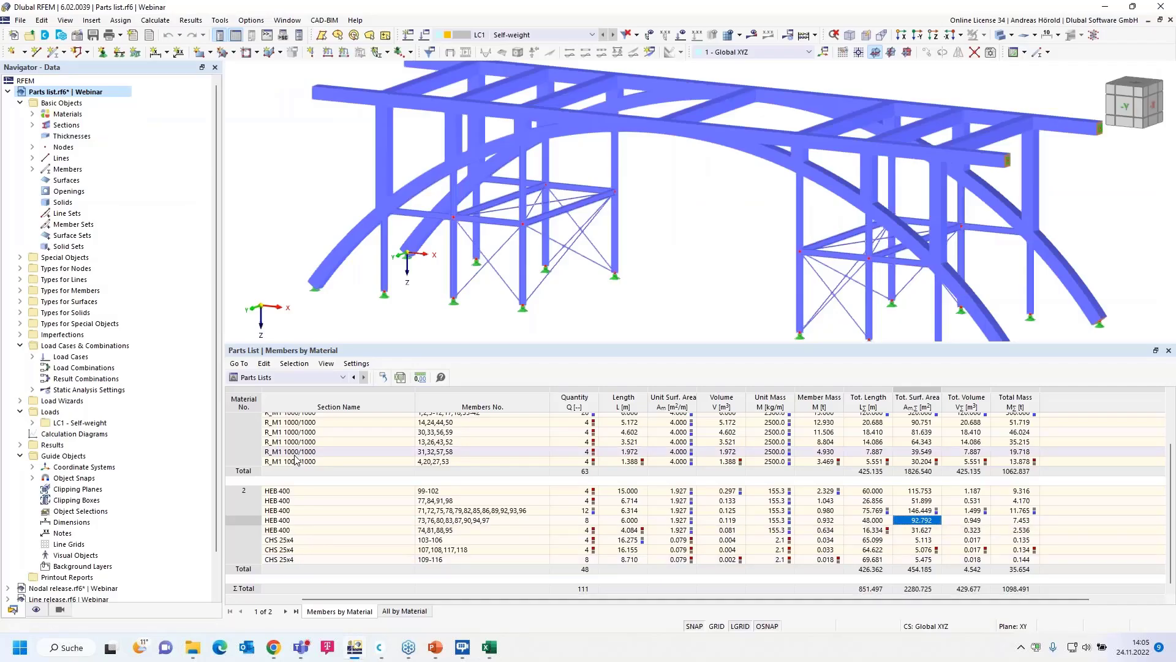
{"action": "scroll", "coordinate": [101, 511], "scroll_direction": "down", "scroll_amount": 2}
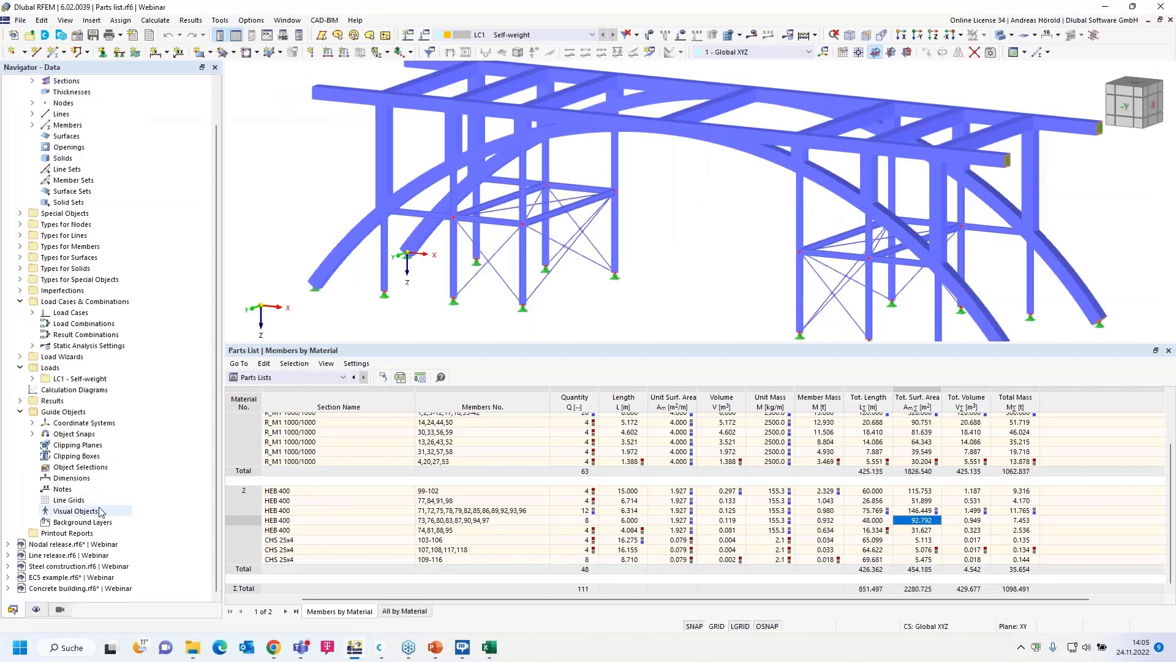
{"action": "right_click", "coordinate": [71, 533]}
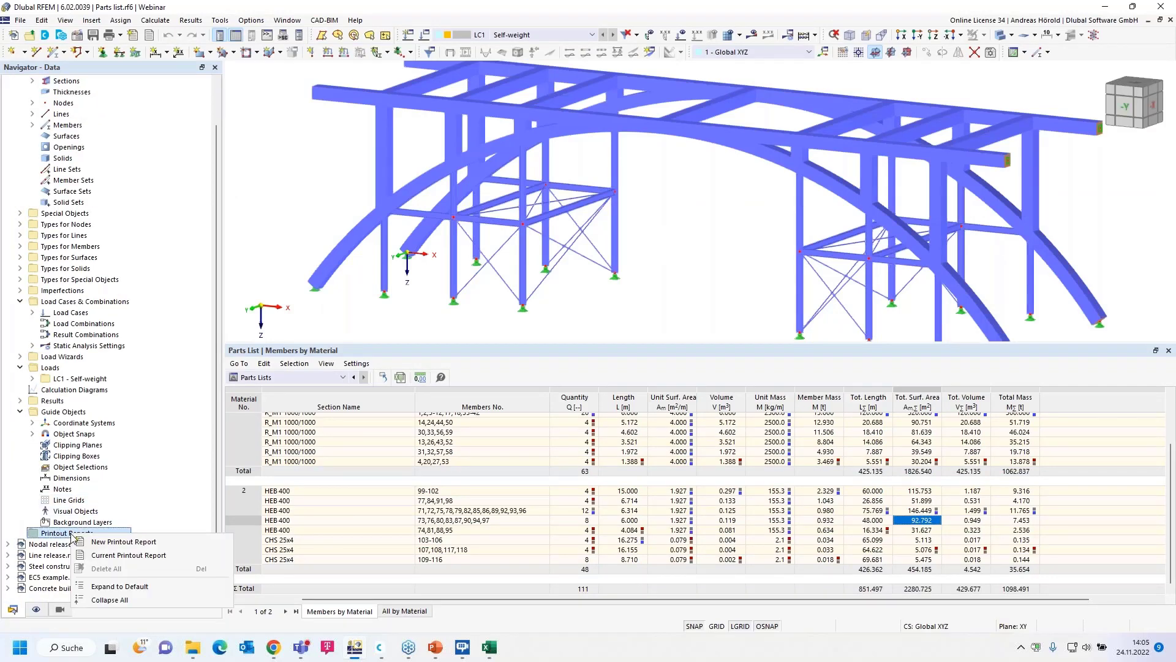
{"action": "left_click", "coordinate": [117, 542]}
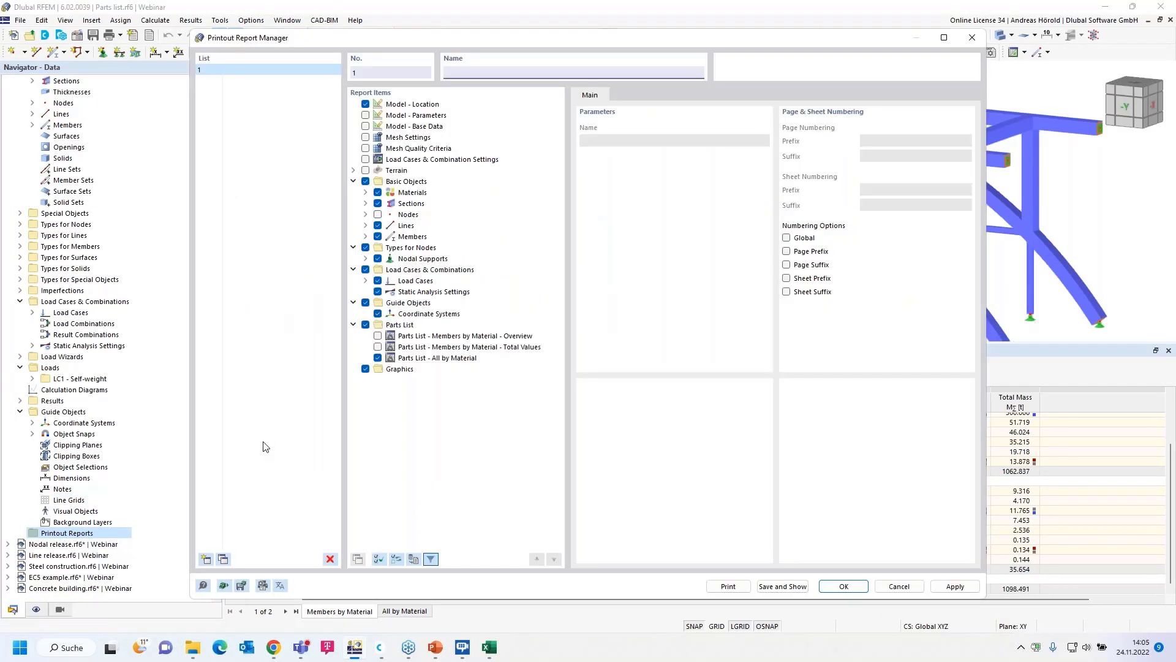
Step: Include only the three Parts List items in the printout report, then save and show it
{"action": "left_click", "coordinate": [396, 560]}
{"action": "left_click", "coordinate": [379, 559]}
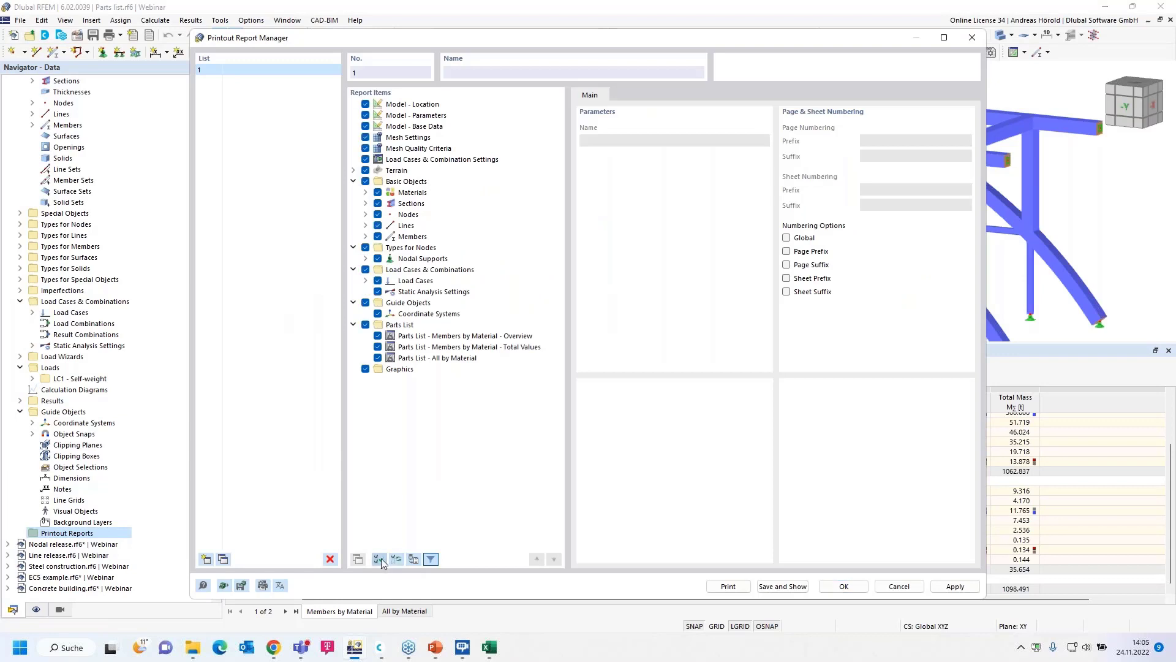
{"action": "left_click", "coordinate": [397, 559]}
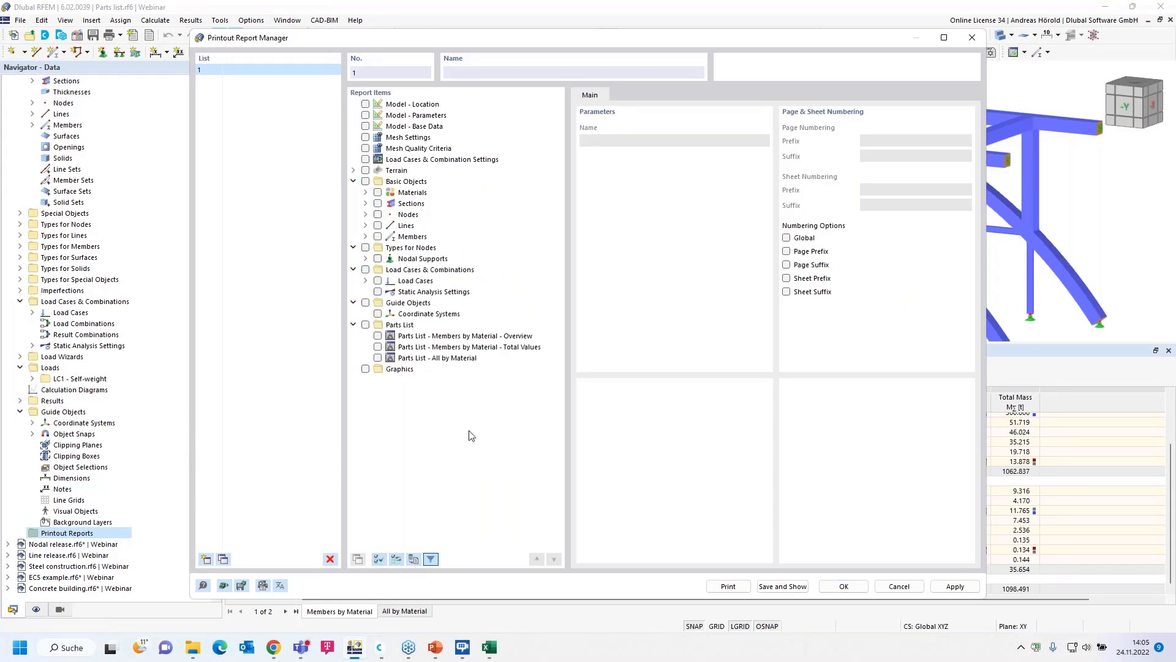
{"action": "left_click", "coordinate": [366, 325]}
{"action": "left_click", "coordinate": [378, 336]}
{"action": "left_click", "coordinate": [378, 347]}
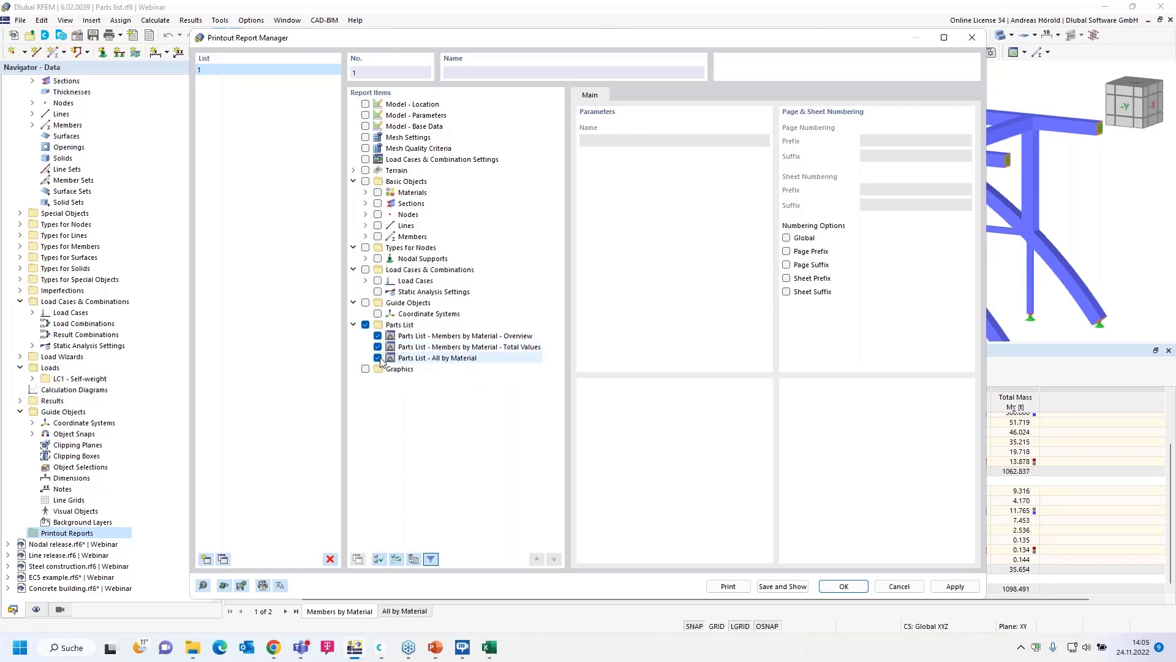
{"action": "left_click", "coordinate": [781, 587]}
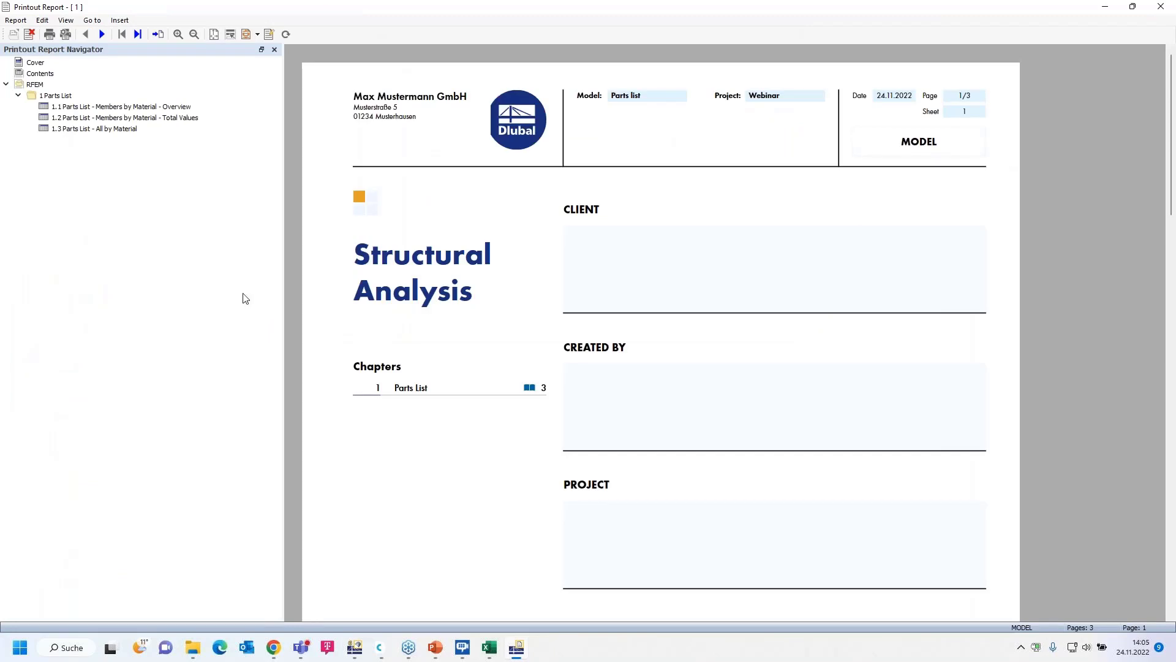
Step: Review the three Parts List chapters and the contents page in the printout report, and close the report
{"action": "left_click", "coordinate": [110, 107]}
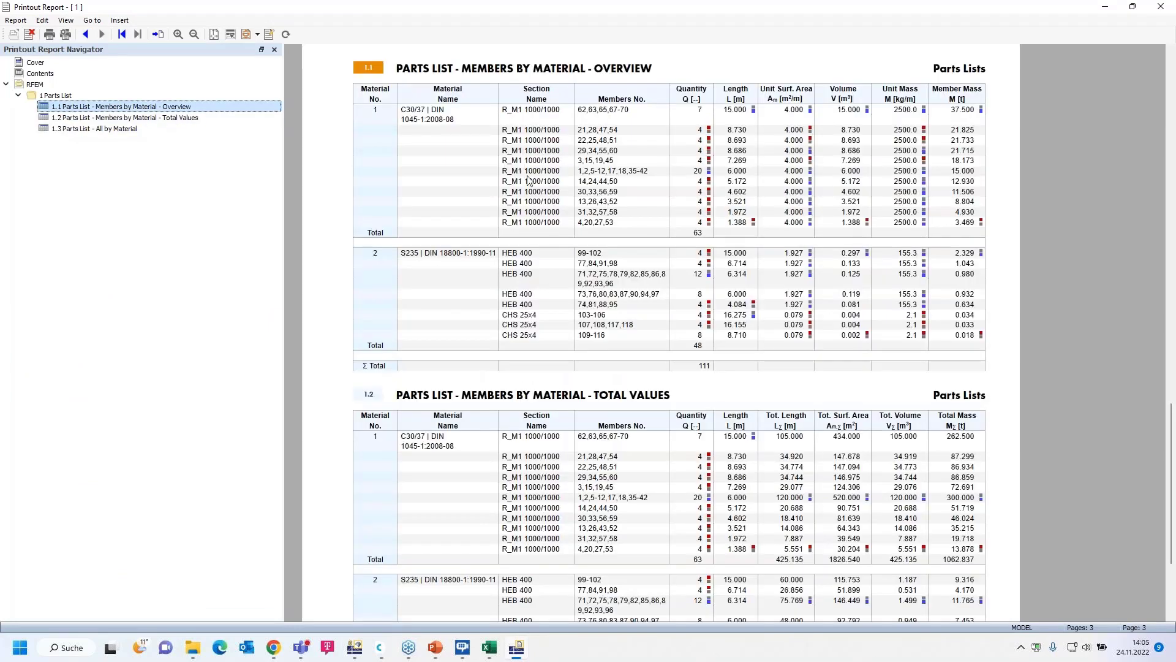
{"action": "scroll", "coordinate": [696, 140], "scroll_direction": "down", "scroll_amount": 5}
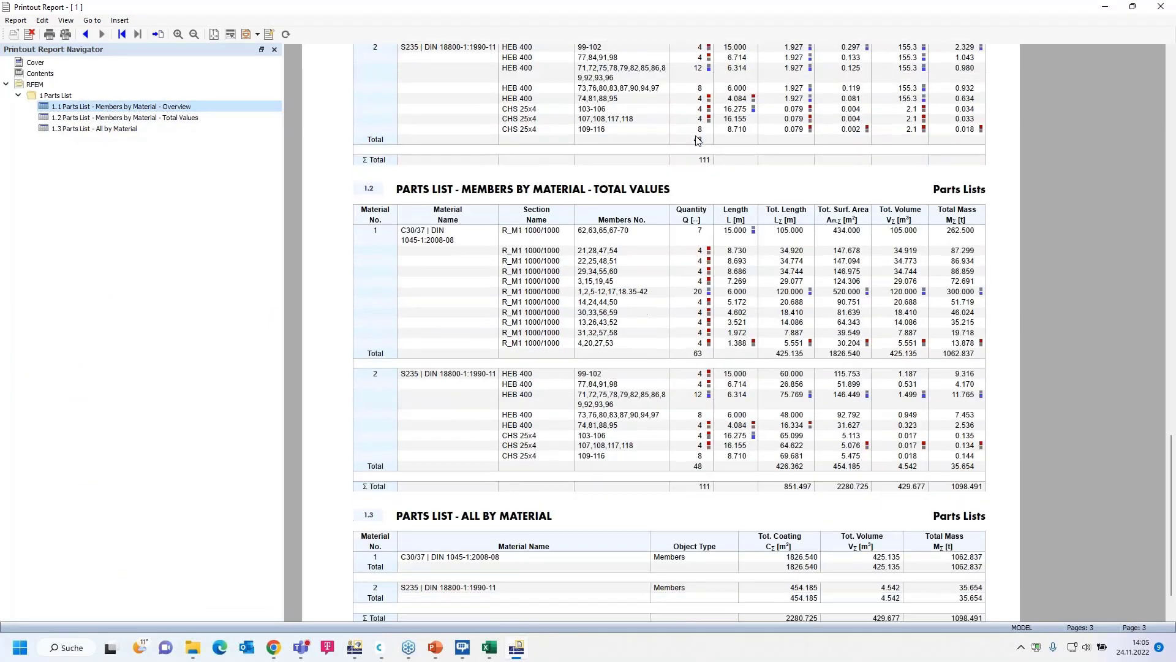
{"action": "scroll", "coordinate": [697, 141], "scroll_direction": "up", "scroll_amount": 20}
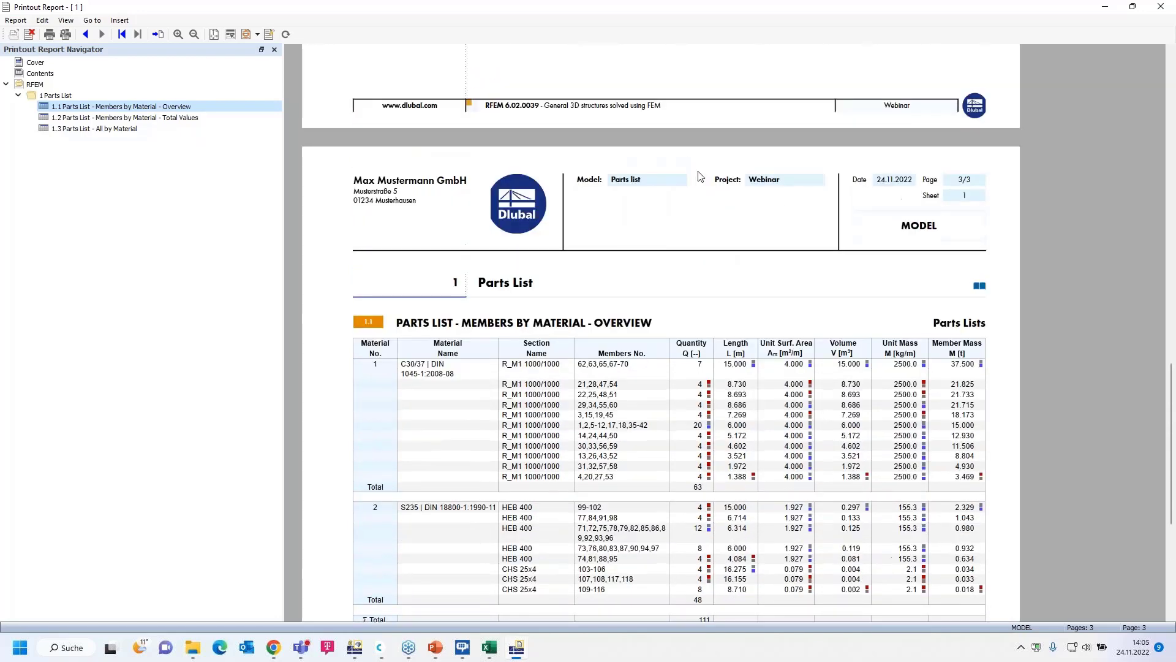
{"action": "scroll", "coordinate": [650, 197], "scroll_direction": "up", "scroll_amount": 5}
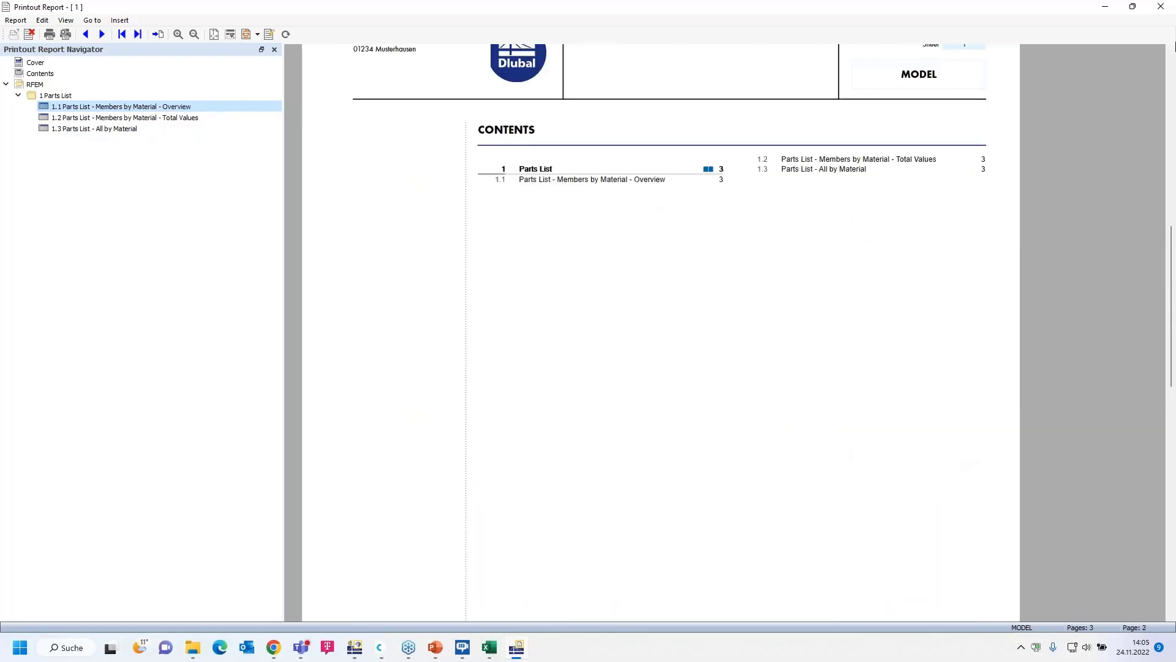
{"action": "left_click", "coordinate": [1160, 5]}
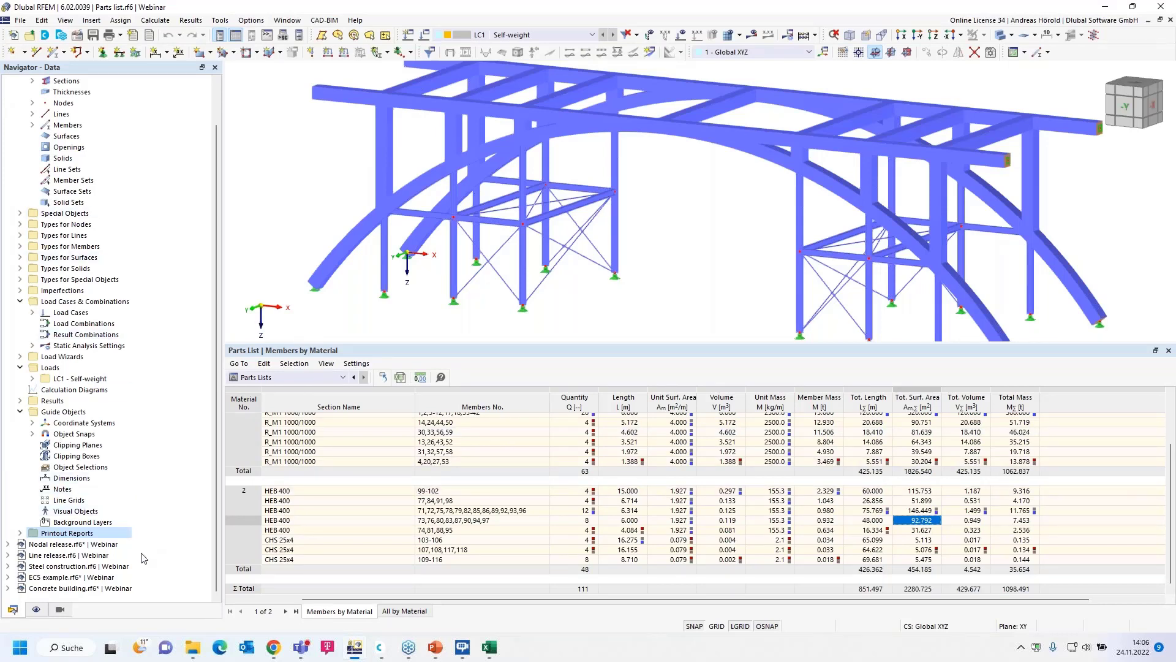
Step: Switch to the Nodal release model, enlarge its graphics area, and examine the LC1 global deformations of the crossing beams
{"action": "left_click", "coordinate": [71, 544]}
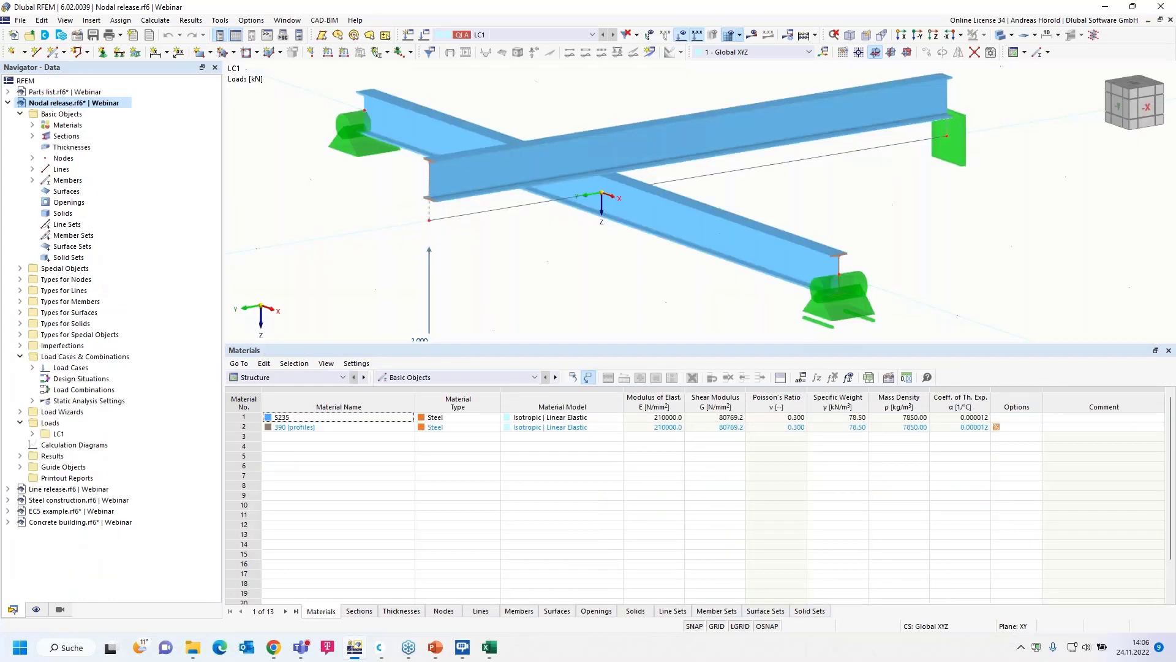
{"action": "left_click_drag", "start_coordinate": [808, 343], "coordinate": [807, 468]}
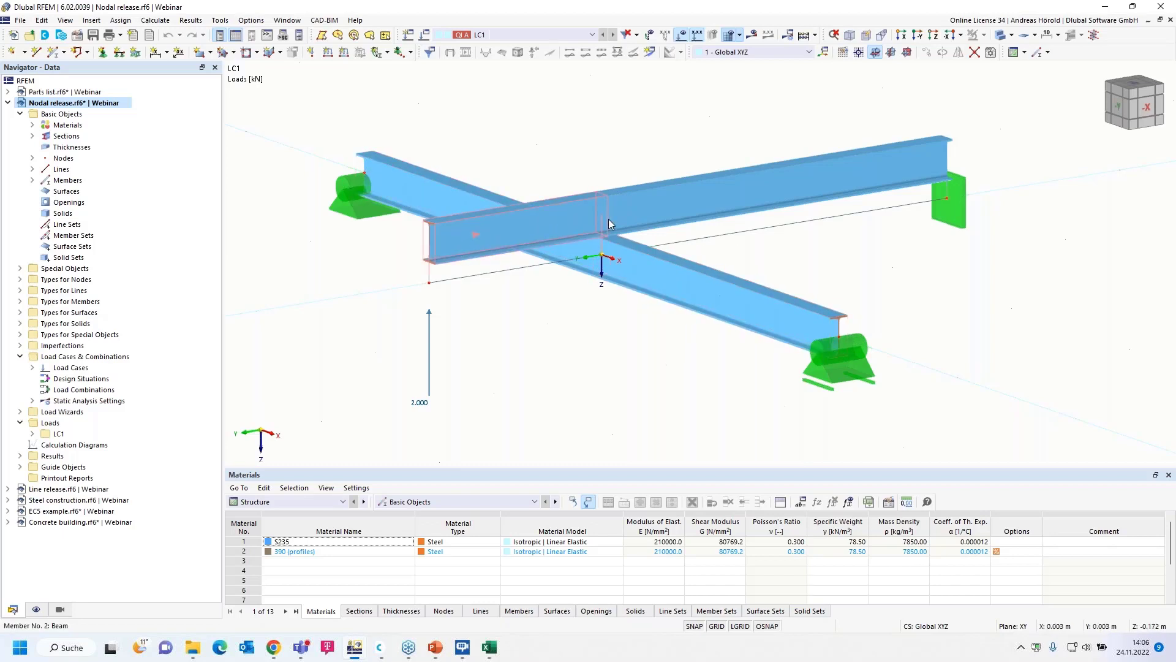
{"action": "left_click", "coordinate": [753, 37]}
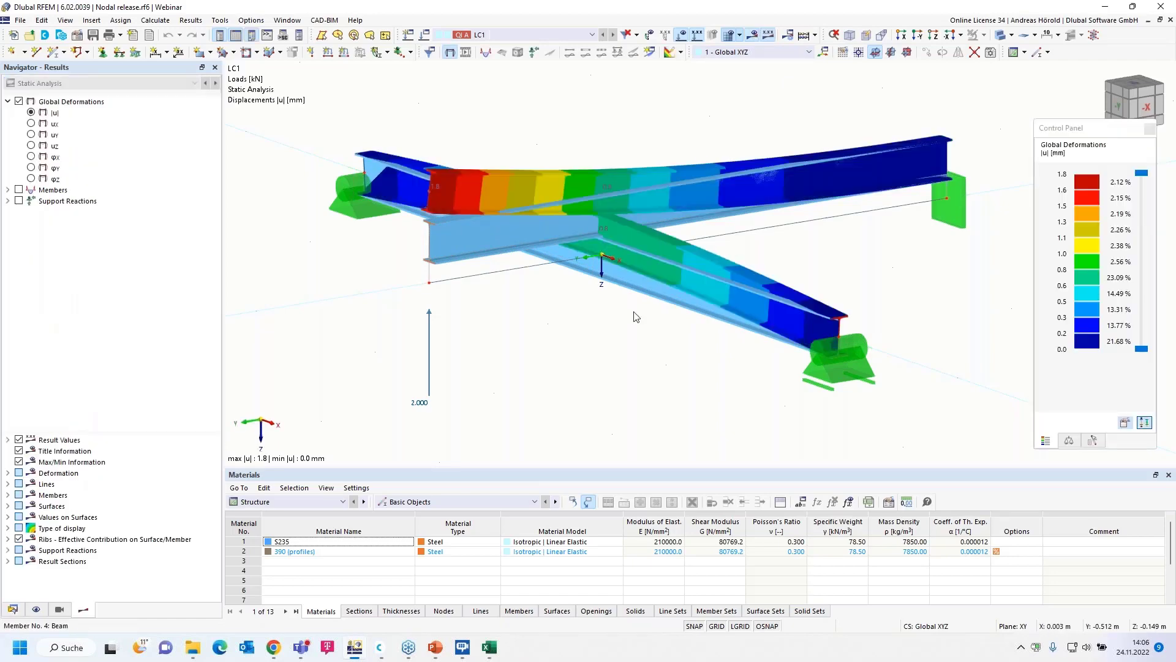
{"action": "mouse_move", "coordinate": [625, 347]}
{"action": "middle_mouse_down", "text": "ctrl"}
{"action": "mouse_move", "coordinate": [646, 349]}
{"action": "mouse_move", "coordinate": [601, 360]}
{"action": "mouse_move", "coordinate": [612, 355]}
{"action": "middle_mouse_up", "text": "ctrl"}
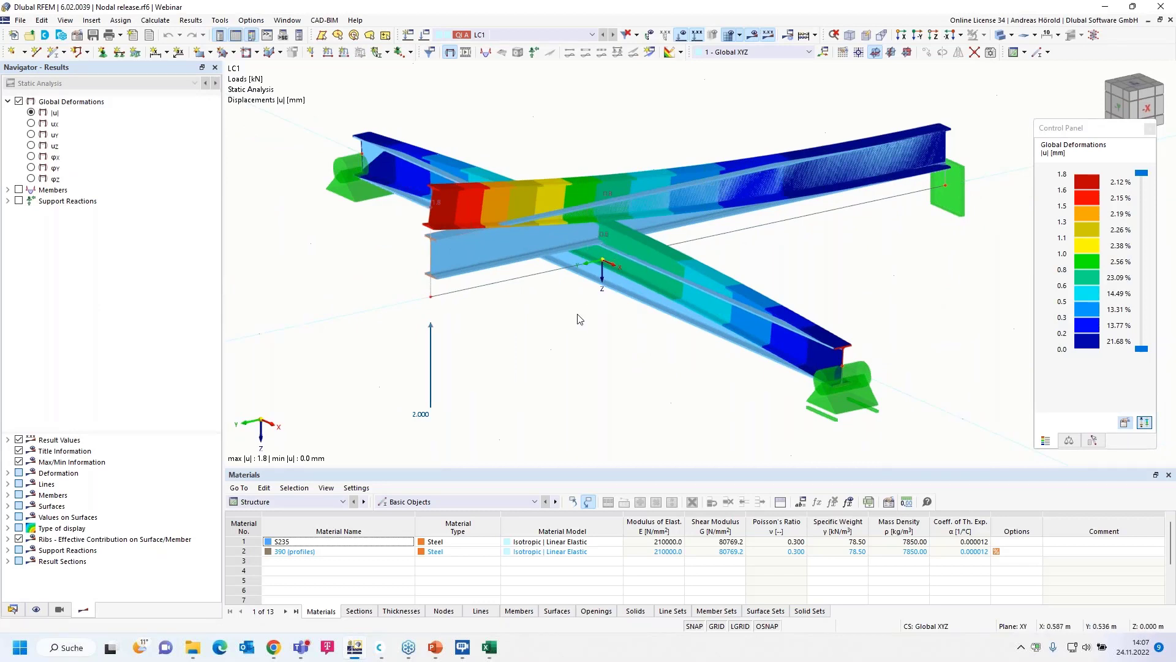
{"action": "left_click", "coordinate": [752, 36]}
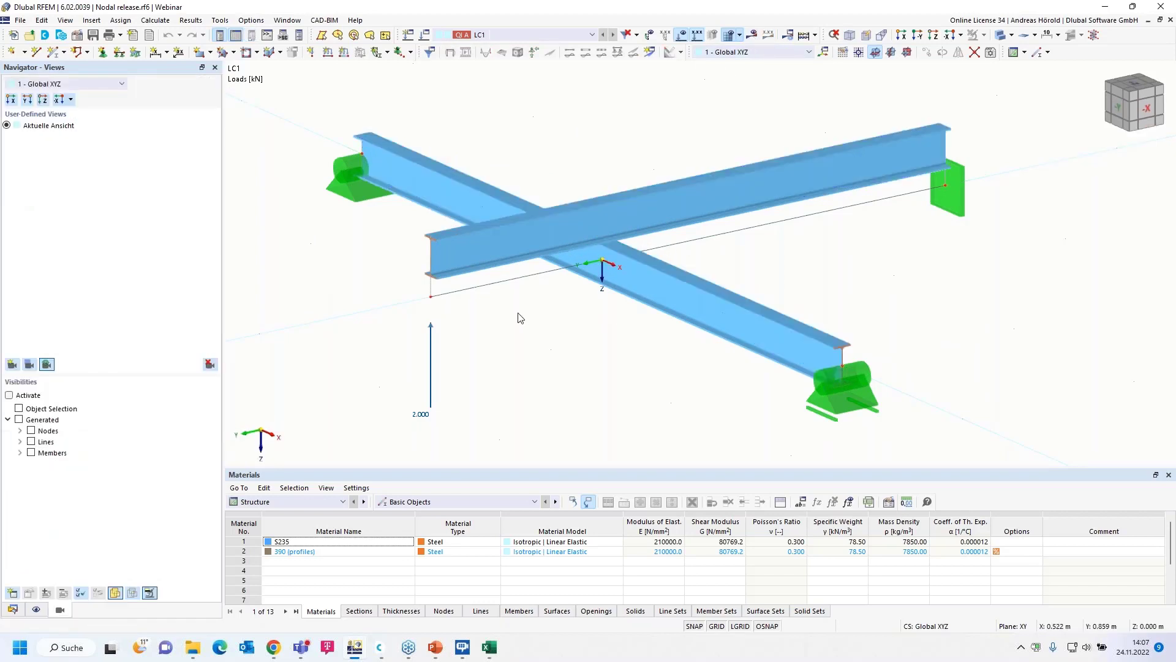
Step: Examine the section and the start eccentricity definition of member No. 2 on the upper beam, without changing anything
{"action": "left_click", "coordinate": [477, 247]}
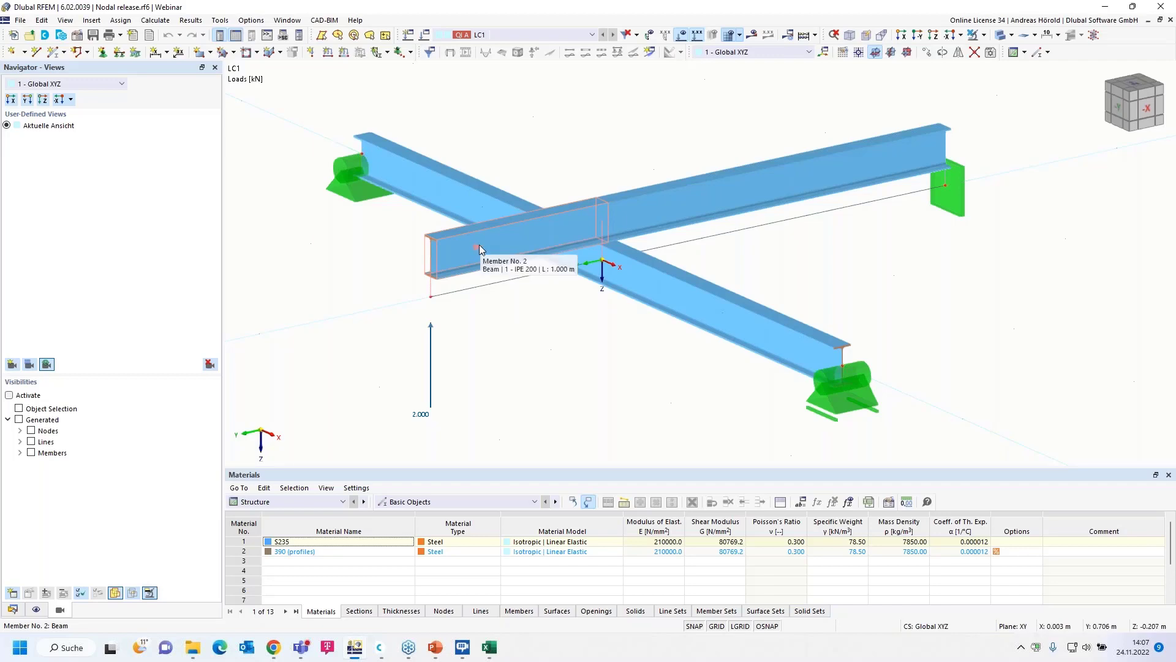
{"action": "double_click", "coordinate": [480, 243]}
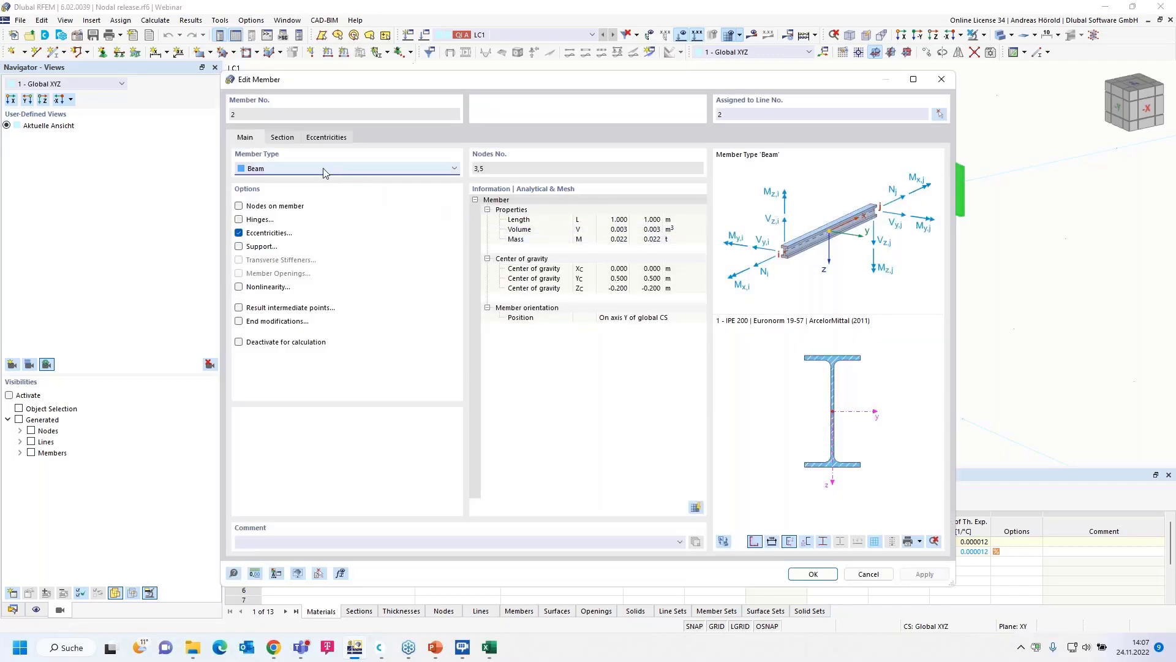
{"action": "left_click", "coordinate": [282, 138]}
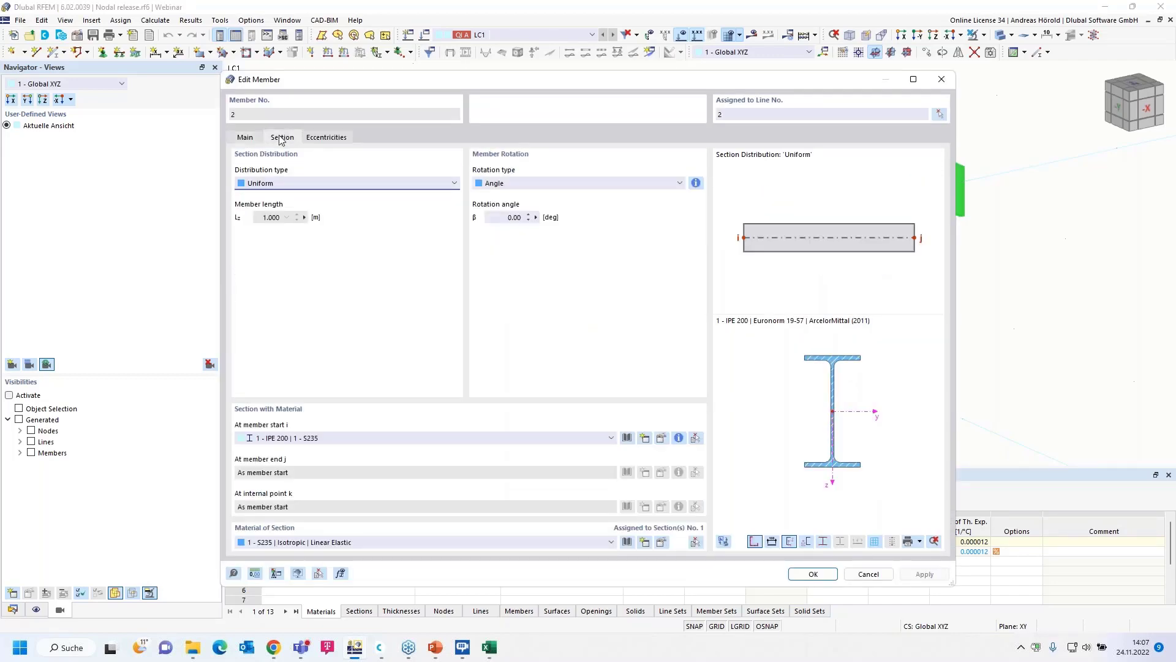
{"action": "left_click", "coordinate": [243, 139]}
{"action": "left_click", "coordinate": [308, 138]}
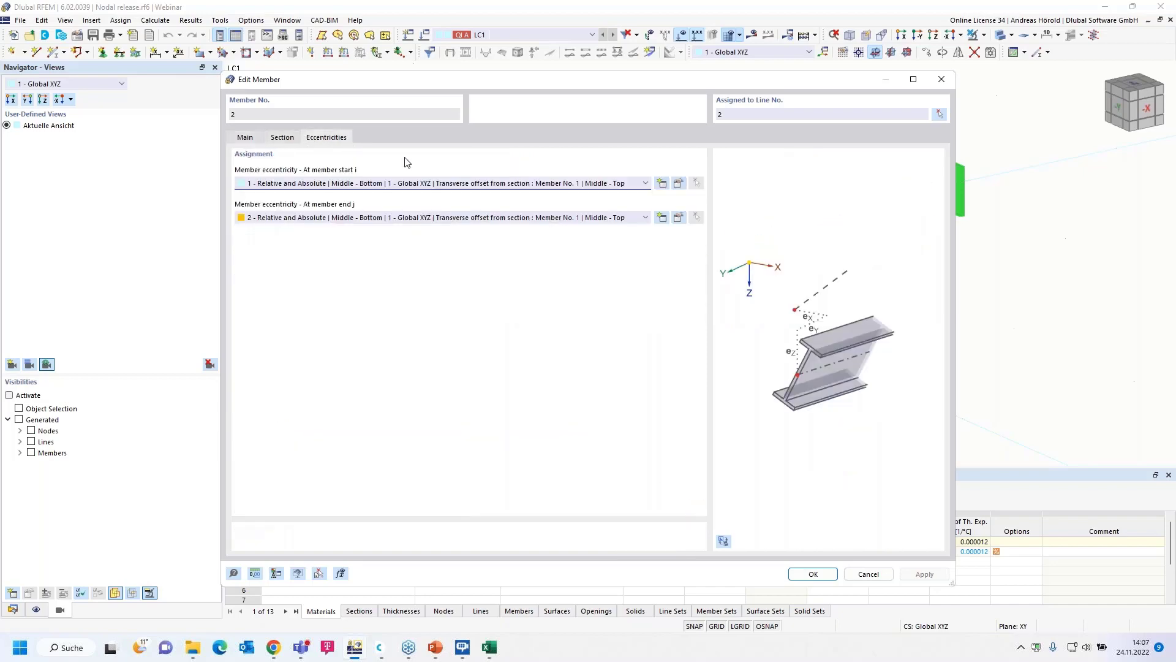
{"action": "left_click", "coordinate": [679, 184]}
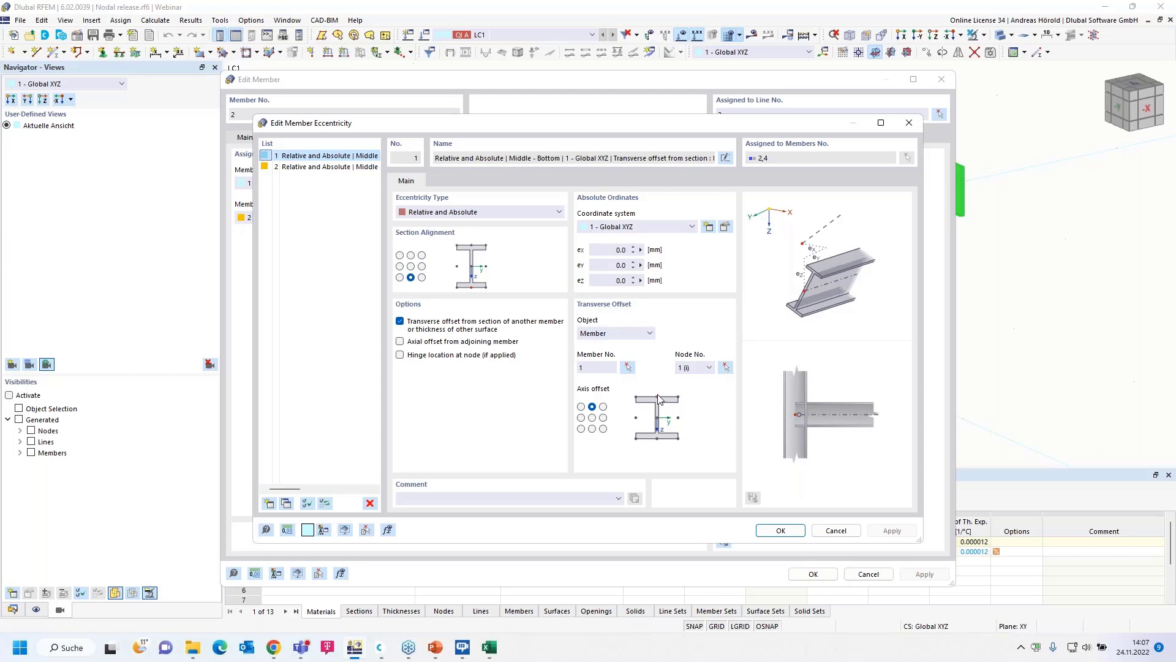
{"action": "left_click", "coordinate": [834, 531]}
{"action": "left_click", "coordinate": [868, 574]}
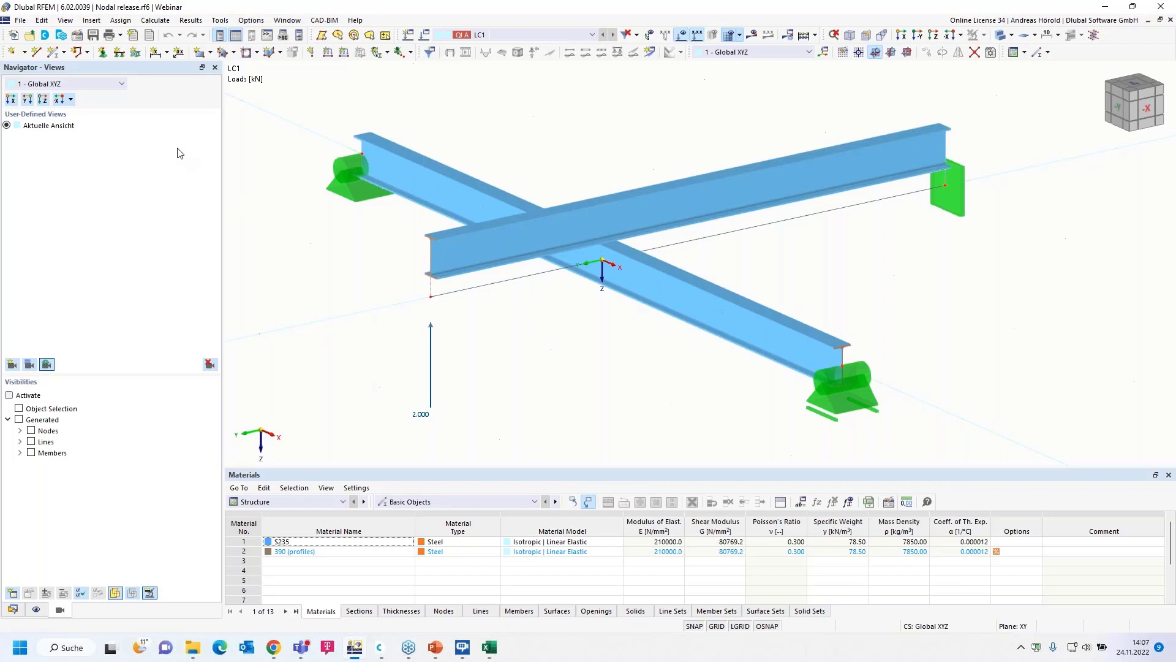
Step: Start a new nodal release and assign it to node 5 at the crossing of the two beams
{"action": "left_click", "coordinate": [92, 22]}
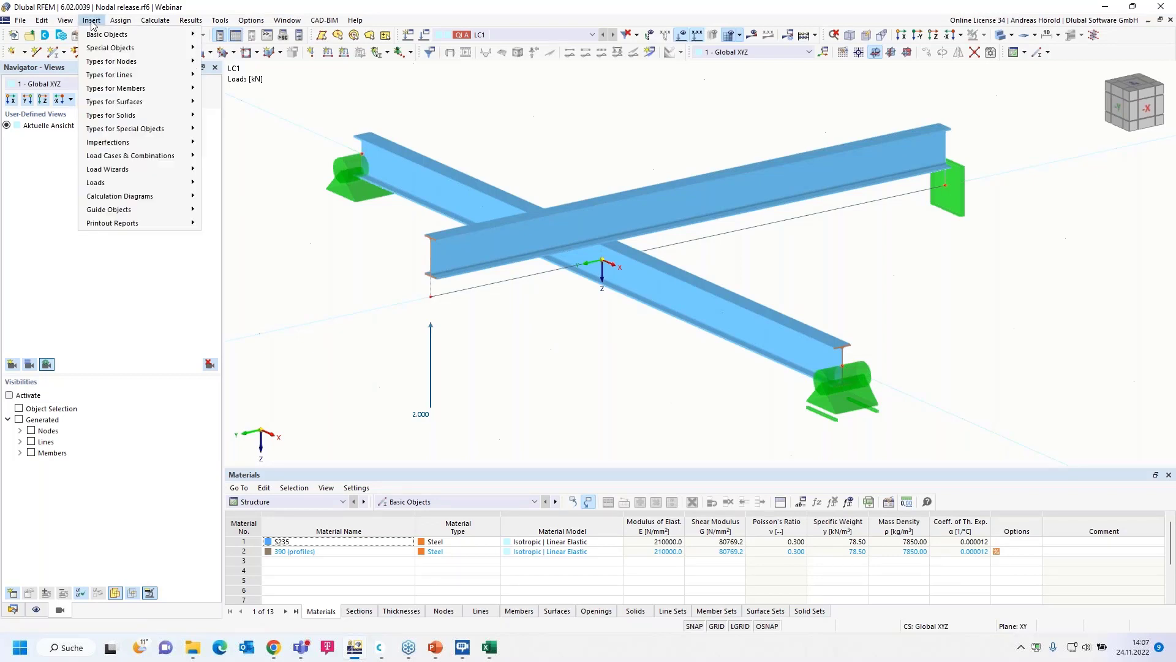
{"action": "mouse_move", "coordinate": [113, 52]}
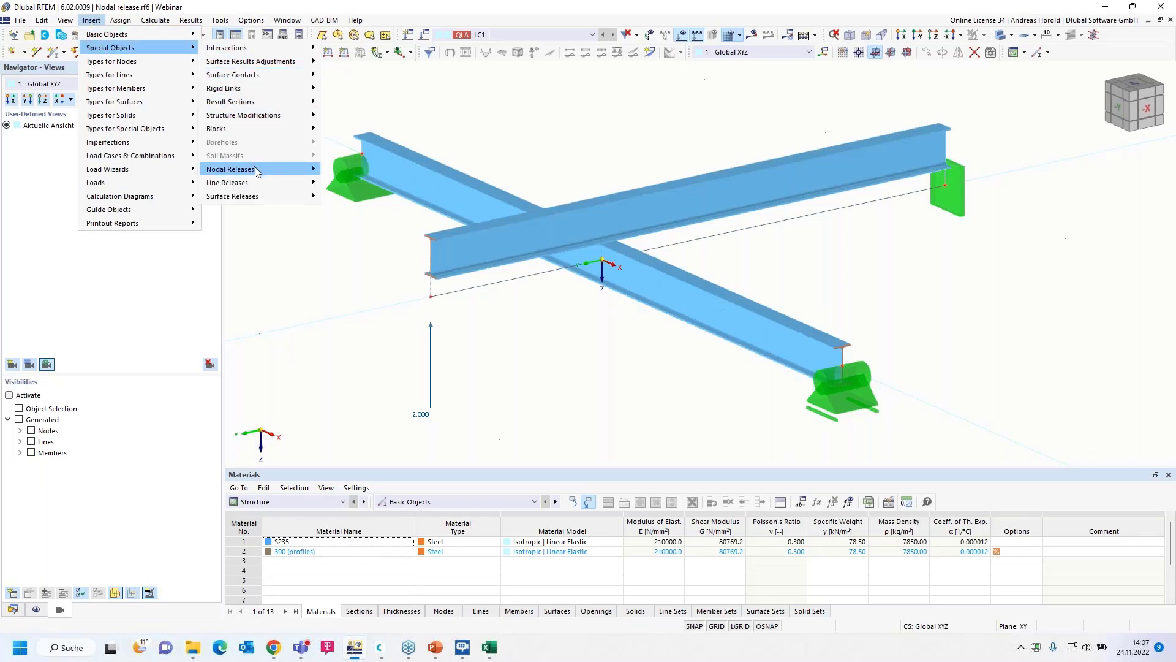
{"action": "mouse_move", "coordinate": [256, 171]}
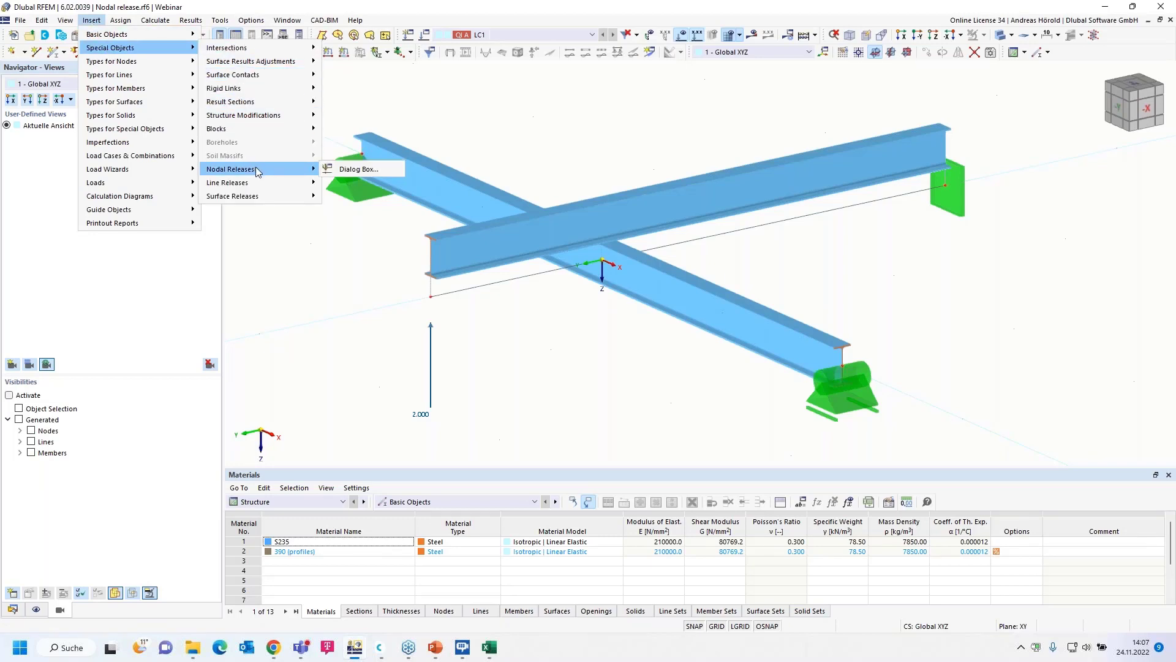
{"action": "left_click", "coordinate": [353, 171]}
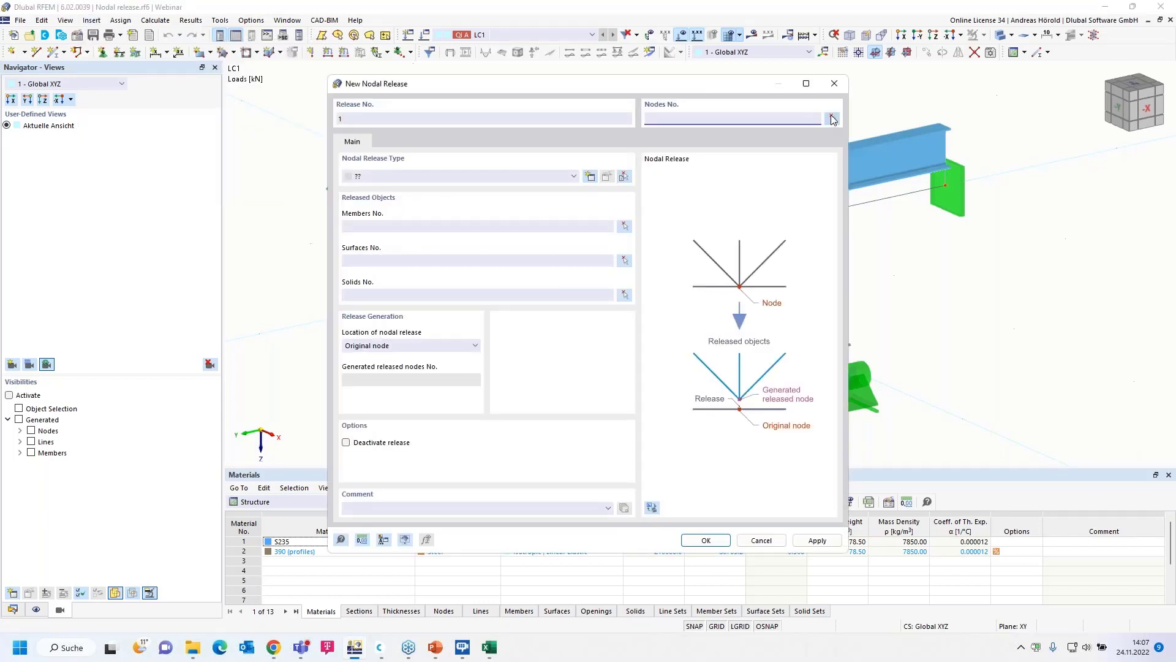
{"action": "left_click", "coordinate": [833, 119]}
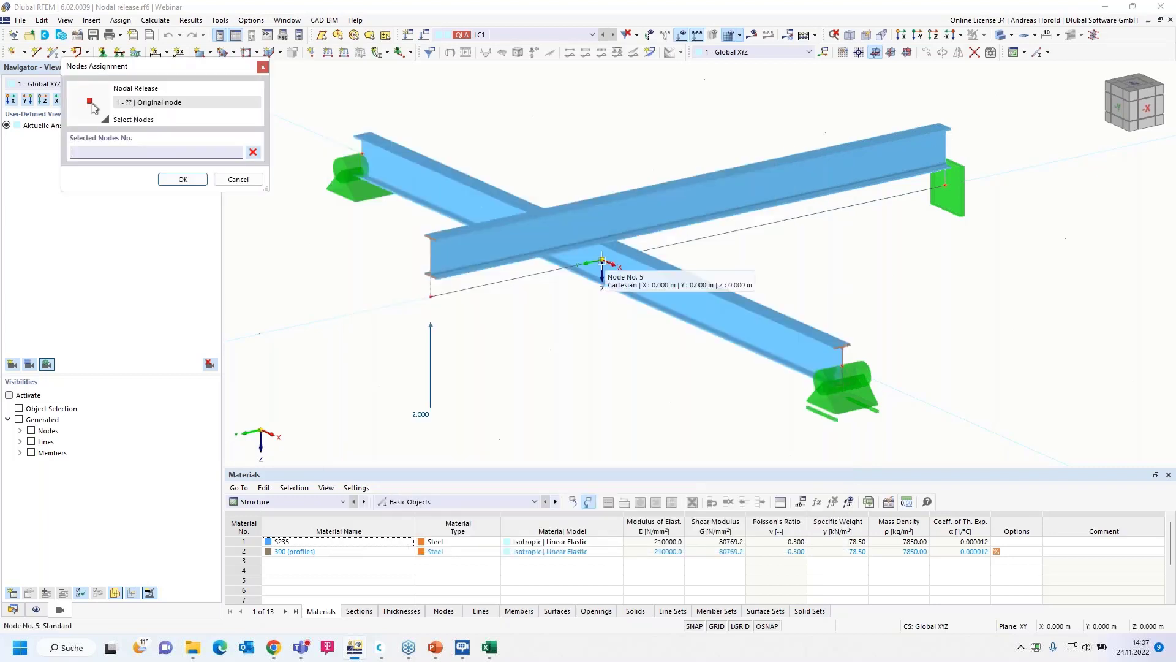
{"action": "left_click", "coordinate": [601, 261]}
{"action": "left_click", "coordinate": [178, 180]}
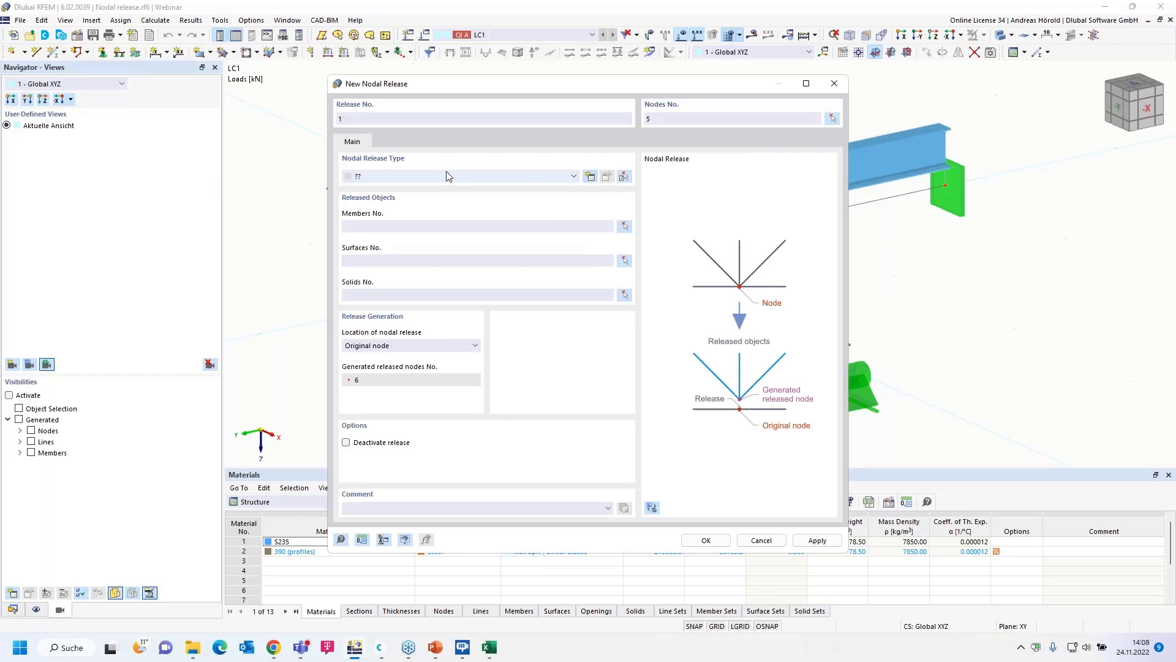
Step: Create a nodal release type in Local xyz with only uz released and its nonlinearity set to Fixed if positive Vz
{"action": "left_click", "coordinate": [590, 177]}
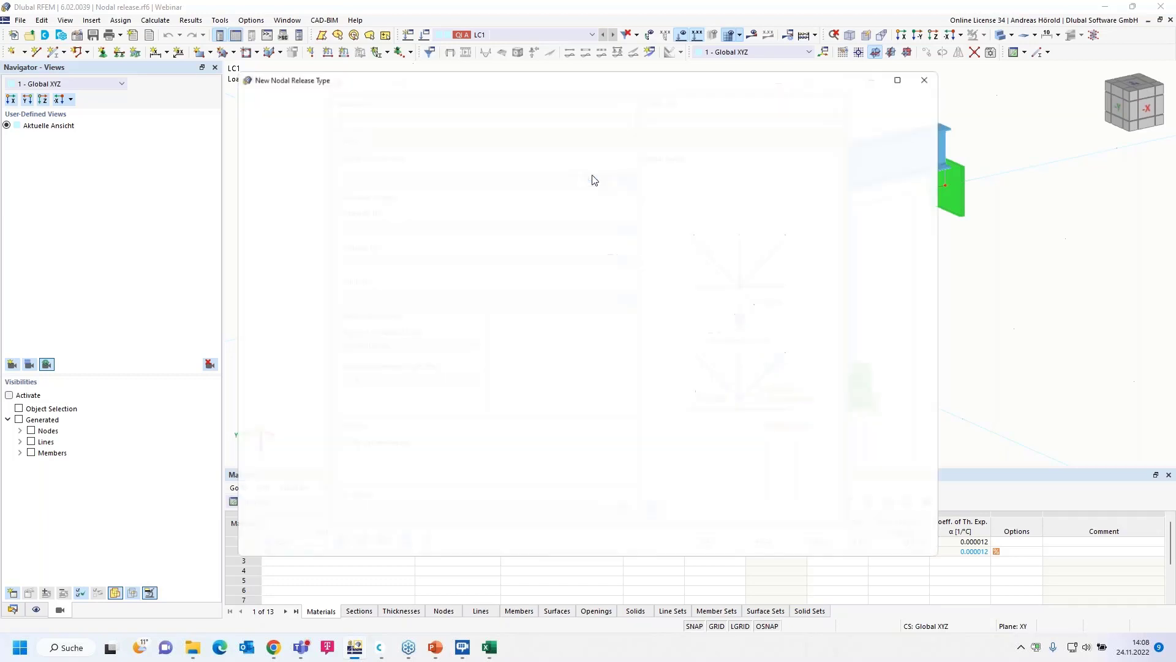
{"action": "left_click", "coordinate": [376, 289]}
{"action": "left_click", "coordinate": [375, 304]}
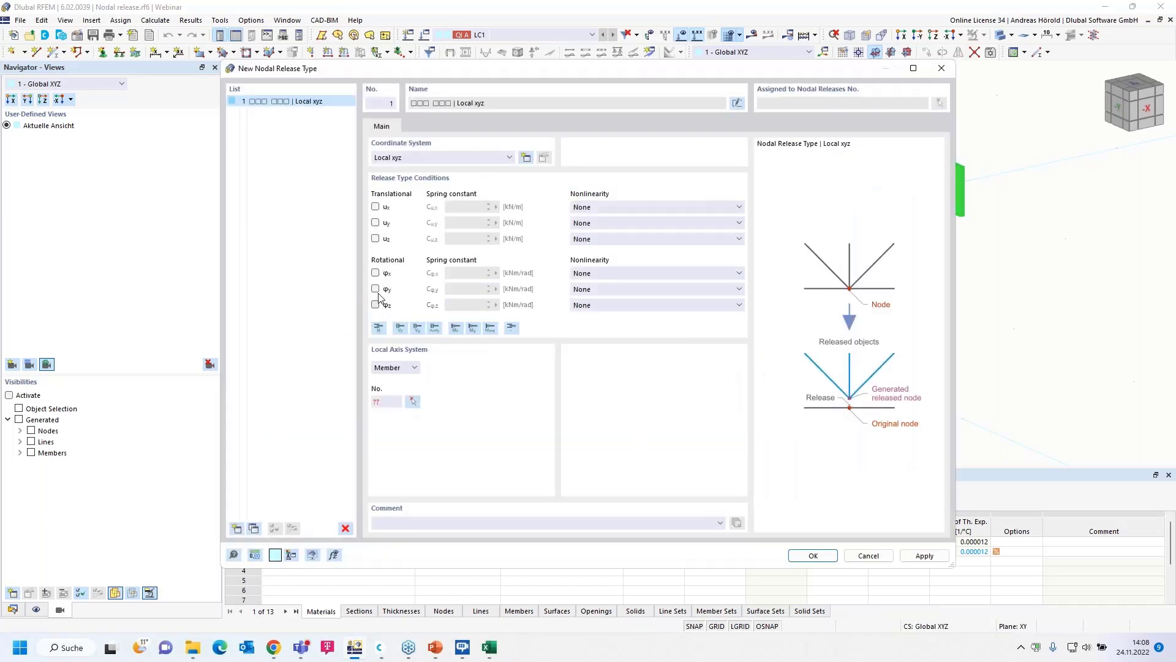
{"action": "left_click", "coordinate": [376, 239]}
{"action": "left_click", "coordinate": [635, 239]}
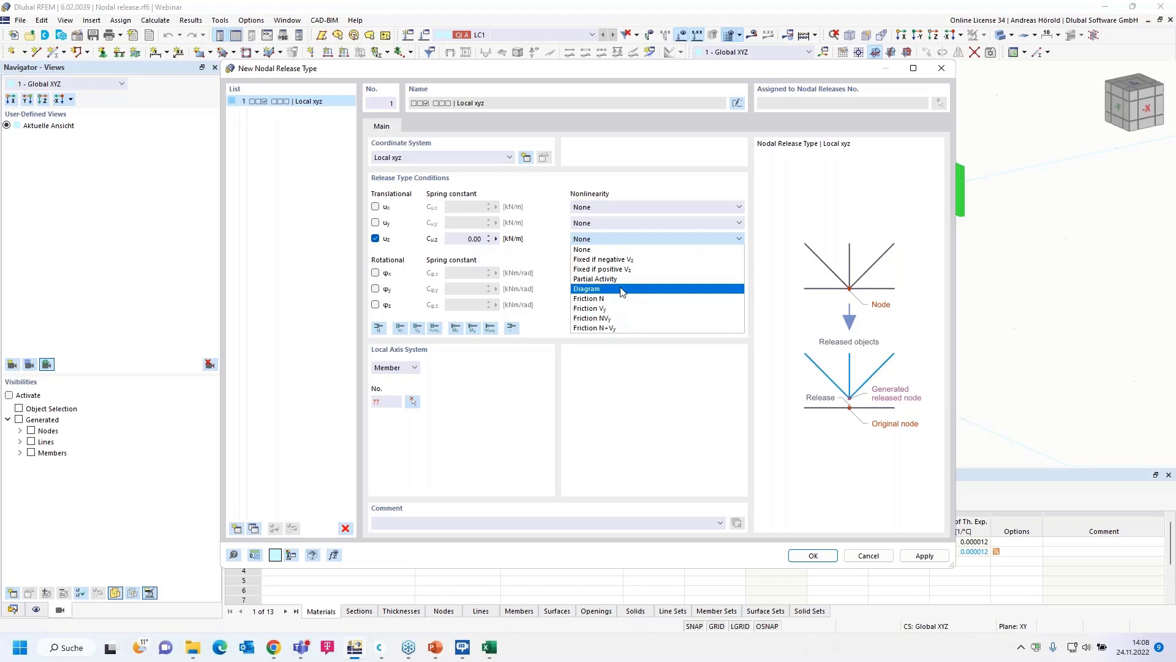
{"action": "left_click", "coordinate": [654, 269]}
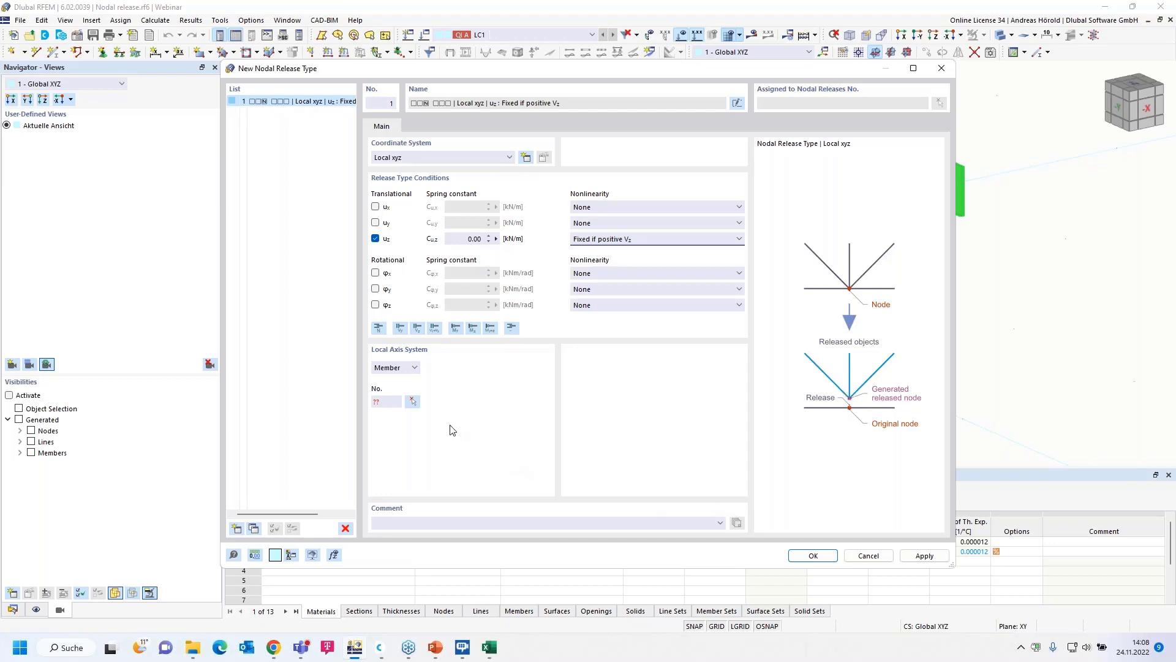
Step: Pick a member of the lower beam as the release type's local axis reference and accept the type
{"action": "left_click", "coordinate": [412, 402]}
{"action": "left_click", "coordinate": [582, 274]}
{"action": "left_click", "coordinate": [813, 556]}
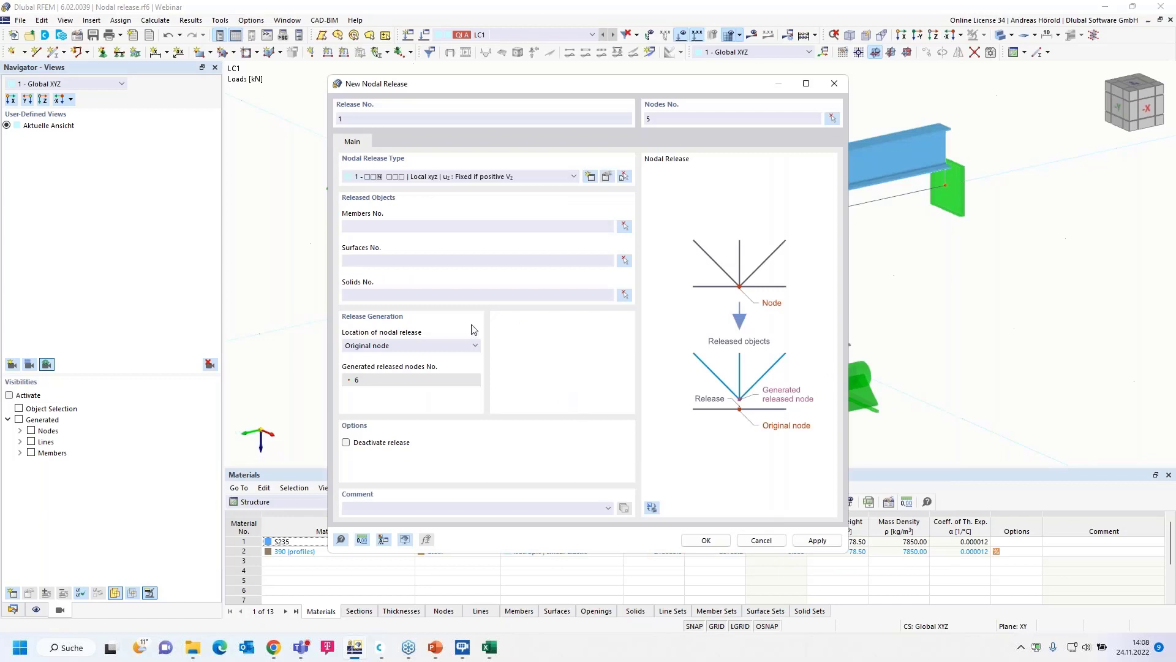
Step: Choose the upper beam's members 2 and 4 as the released objects and finish the nodal release
{"action": "left_click", "coordinate": [626, 226]}
{"action": "left_click", "coordinate": [582, 227]}
{"action": "left_click", "coordinate": [518, 231]}
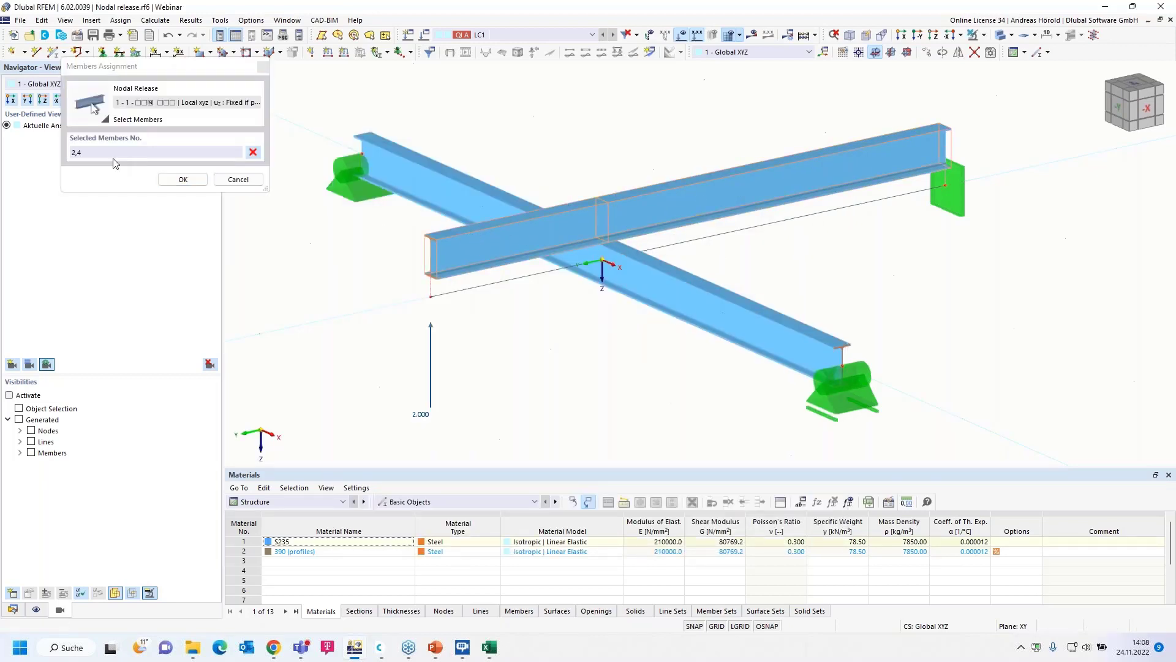
{"action": "left_click", "coordinate": [182, 182]}
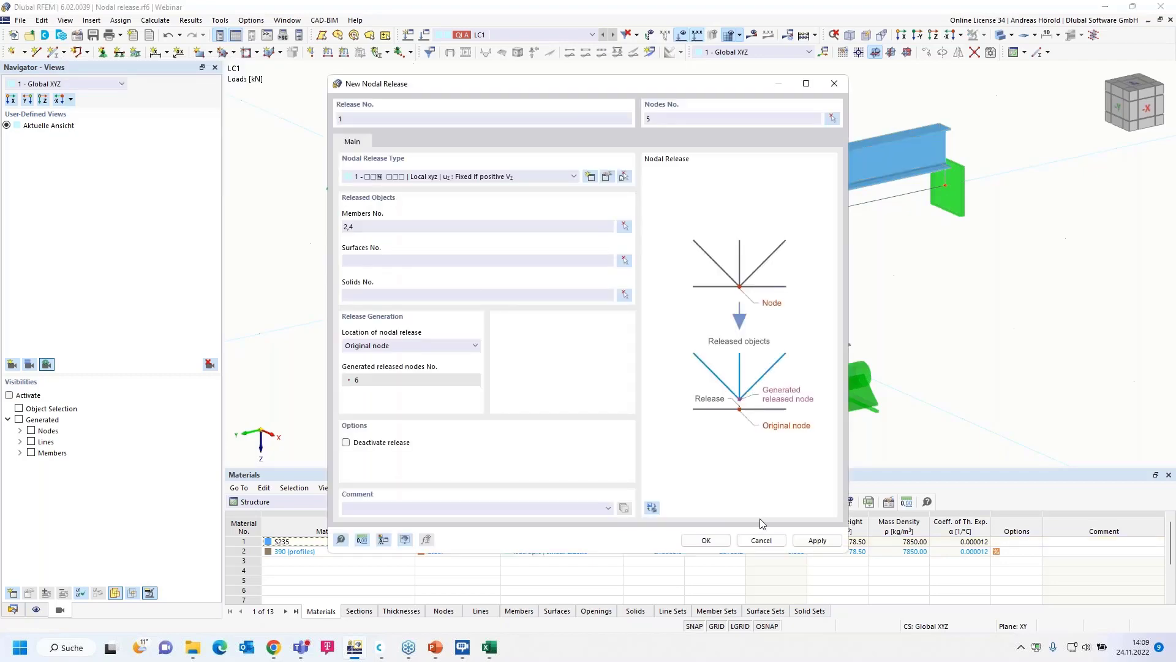
{"action": "left_click", "coordinate": [706, 541]}
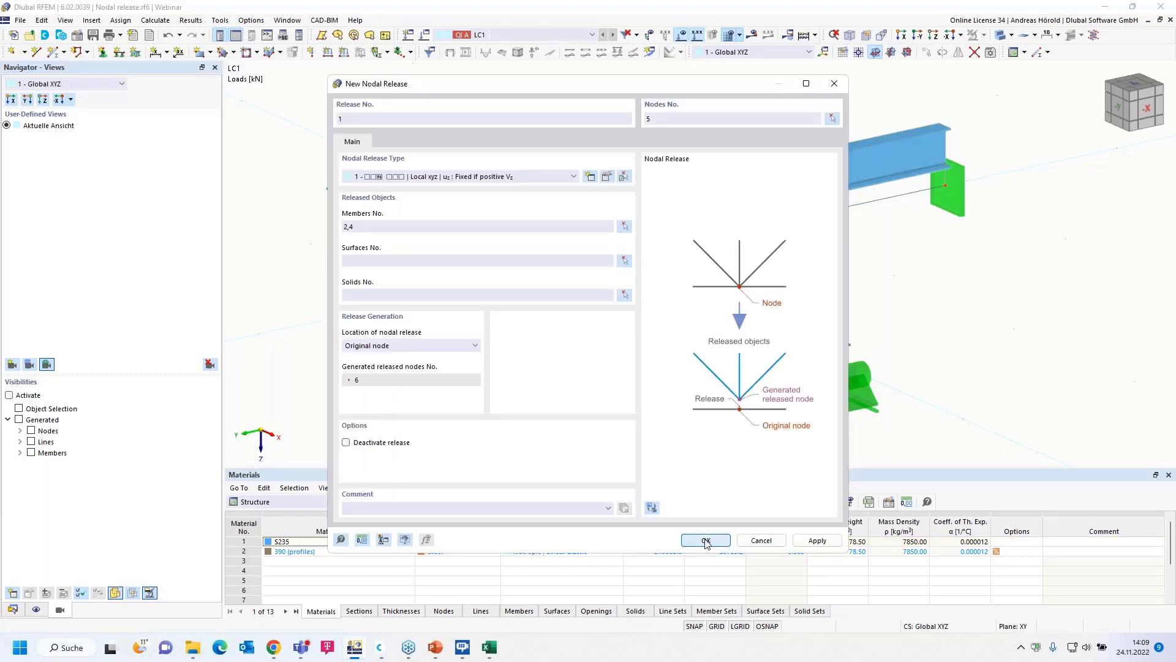
Step: Calculate load case LC1 and display its global deformations with the structure shown as a wireframe model
{"action": "left_click", "coordinate": [752, 37]}
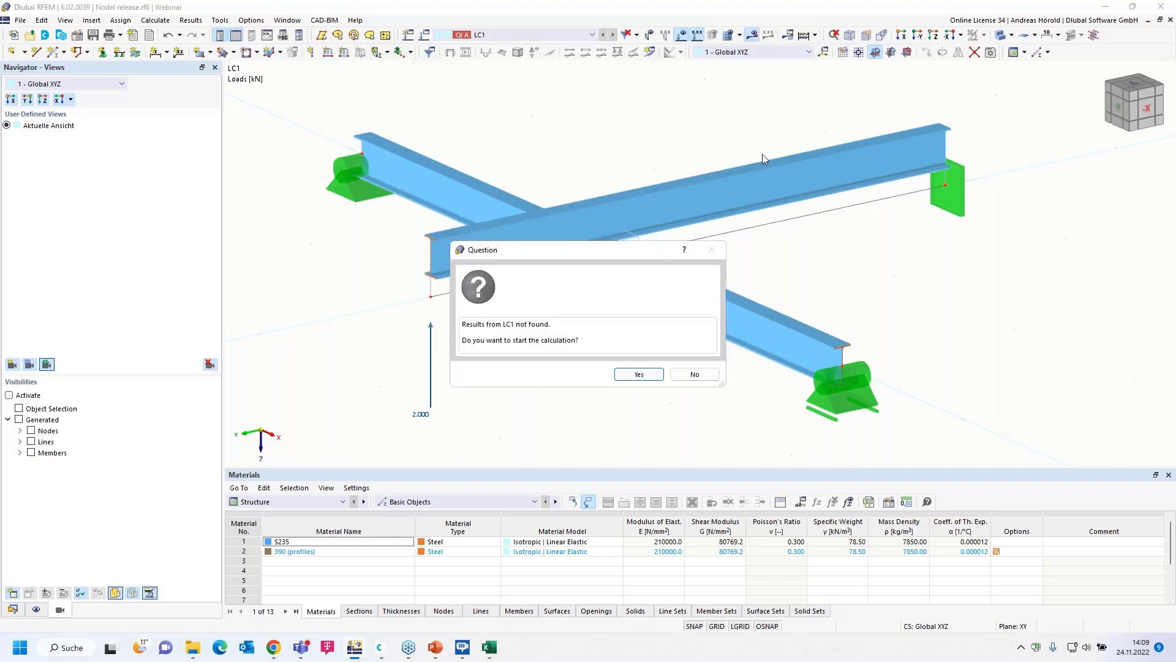
{"action": "left_click", "coordinate": [638, 374]}
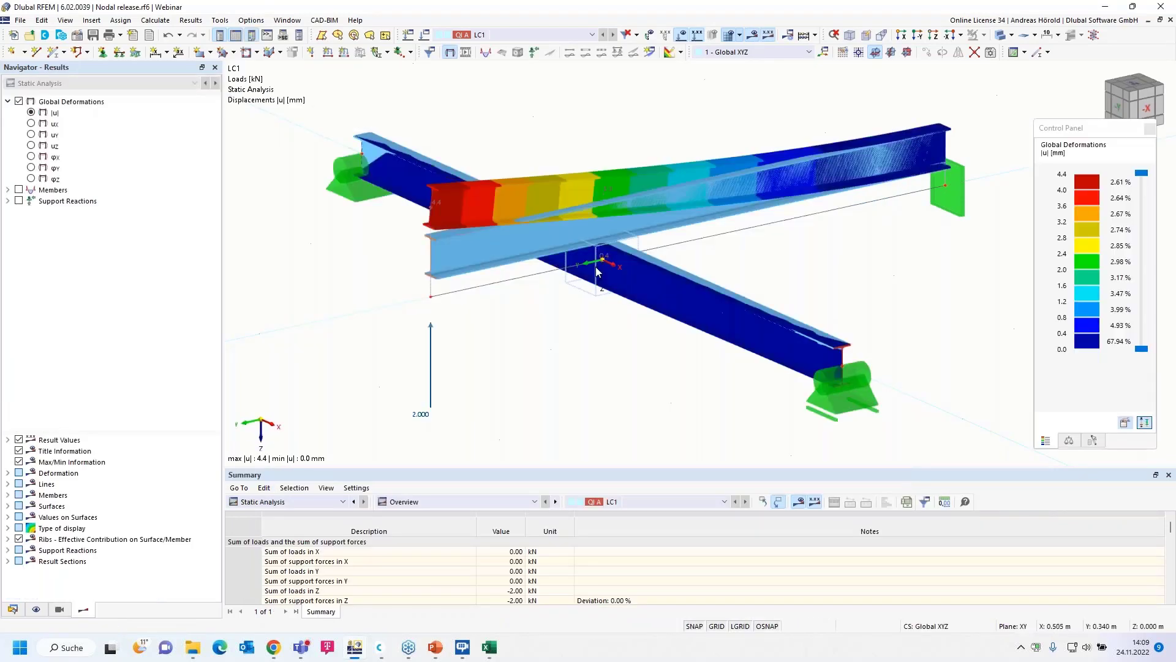
{"action": "left_click", "coordinate": [1011, 38]}
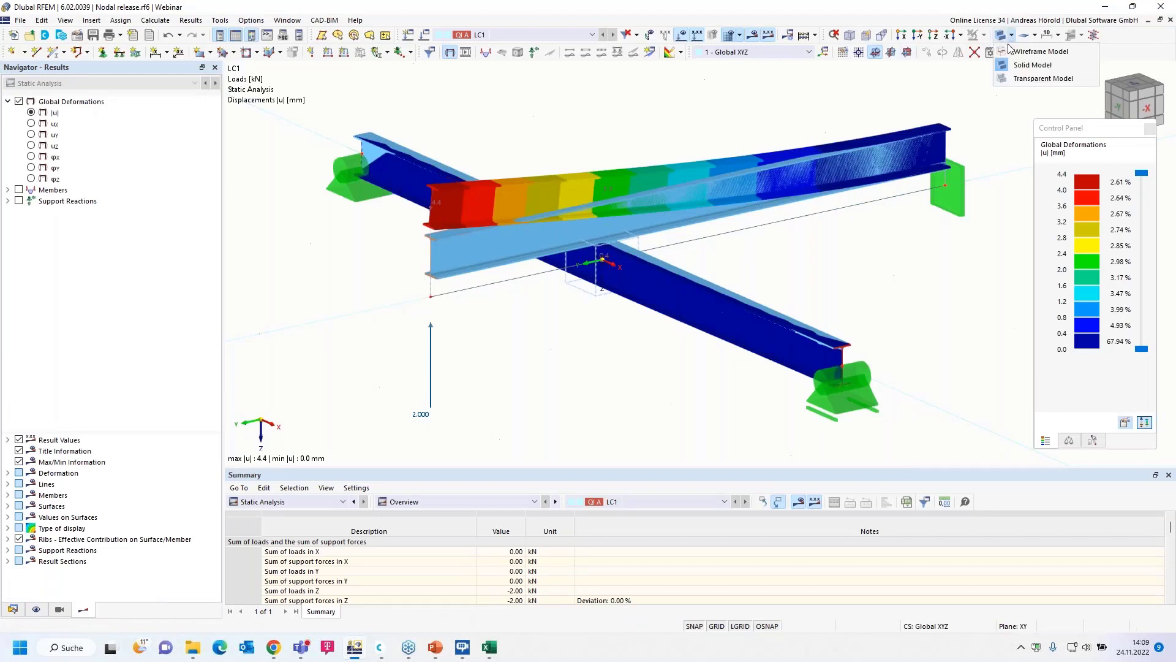
{"action": "left_click", "coordinate": [1014, 49]}
{"action": "middle_click_drag", "start_coordinate": [559, 381], "coordinate": [589, 358], "text": "ctrl"}
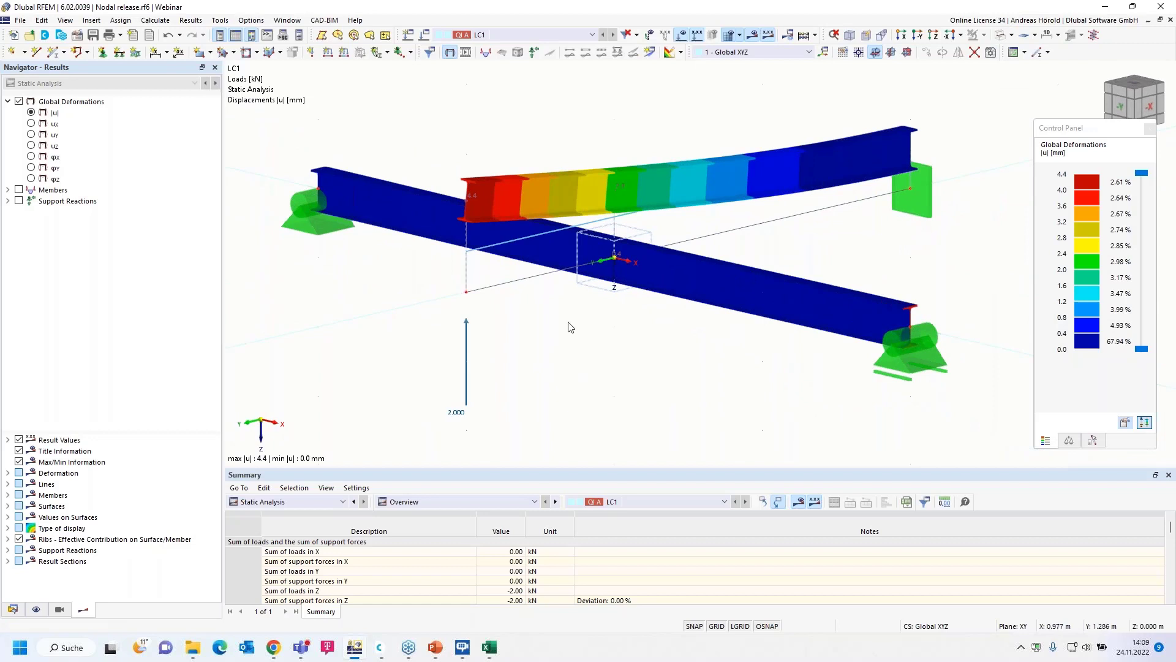
Step: Set the nodal load's Fz component at the upper beam's free end to 2.000 kN and recalculate load case LC1
{"action": "left_click", "coordinate": [467, 358]}
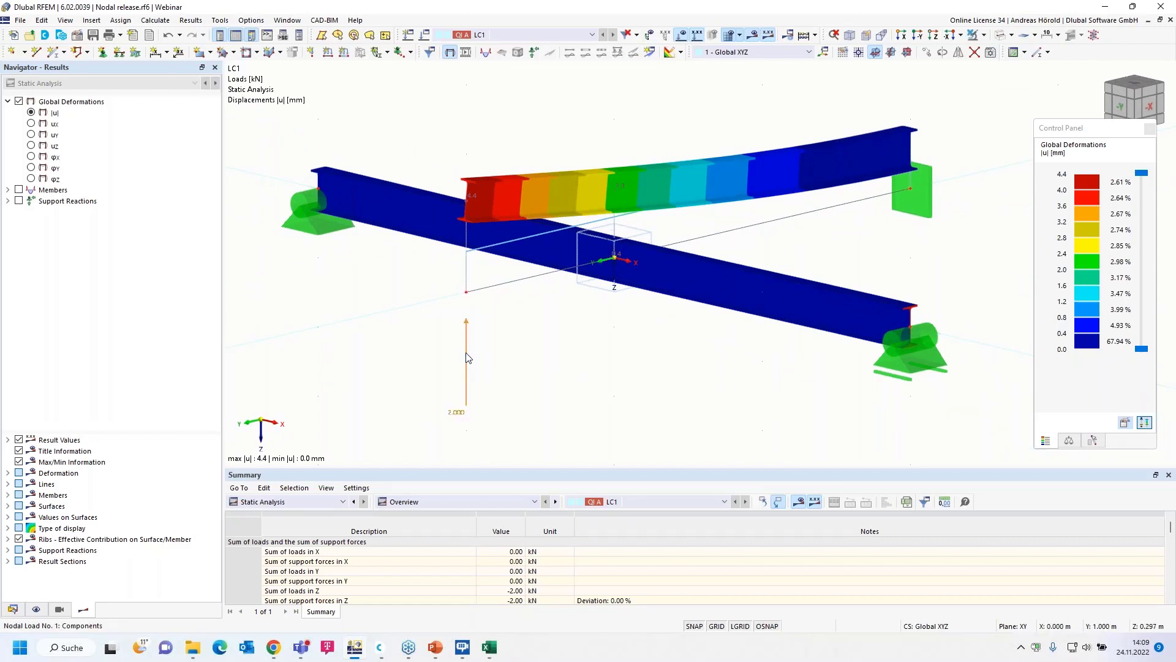
{"action": "double_click", "coordinate": [467, 359]}
{"action": "left_click", "coordinate": [500, 239]}
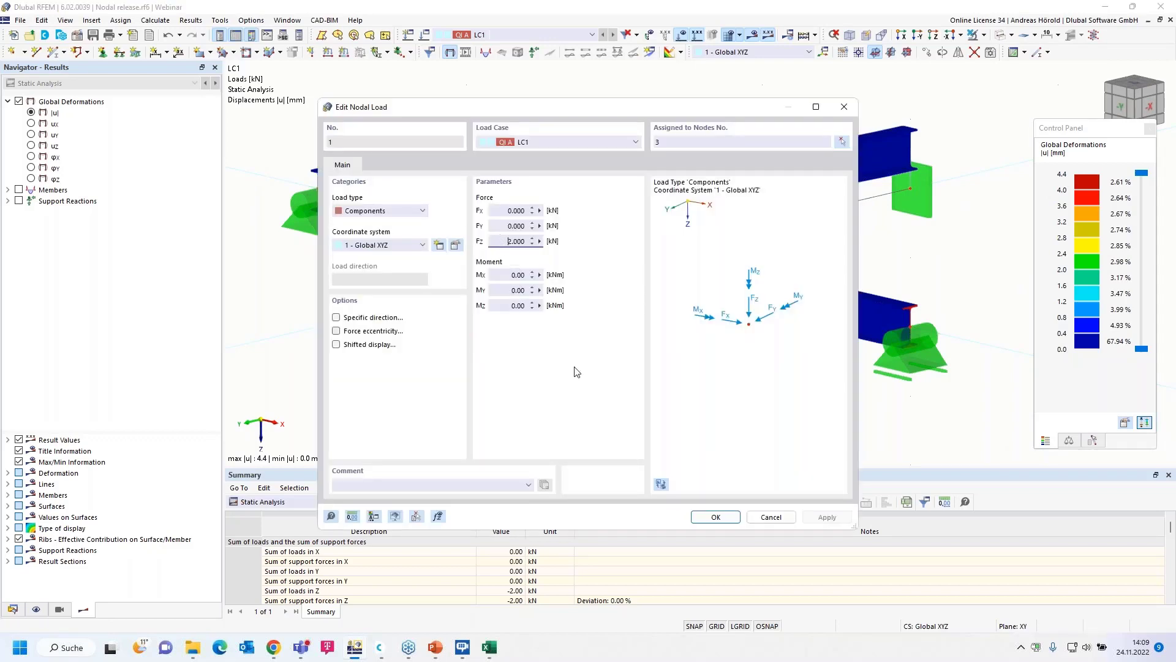
{"action": "left_click", "coordinate": [716, 516]}
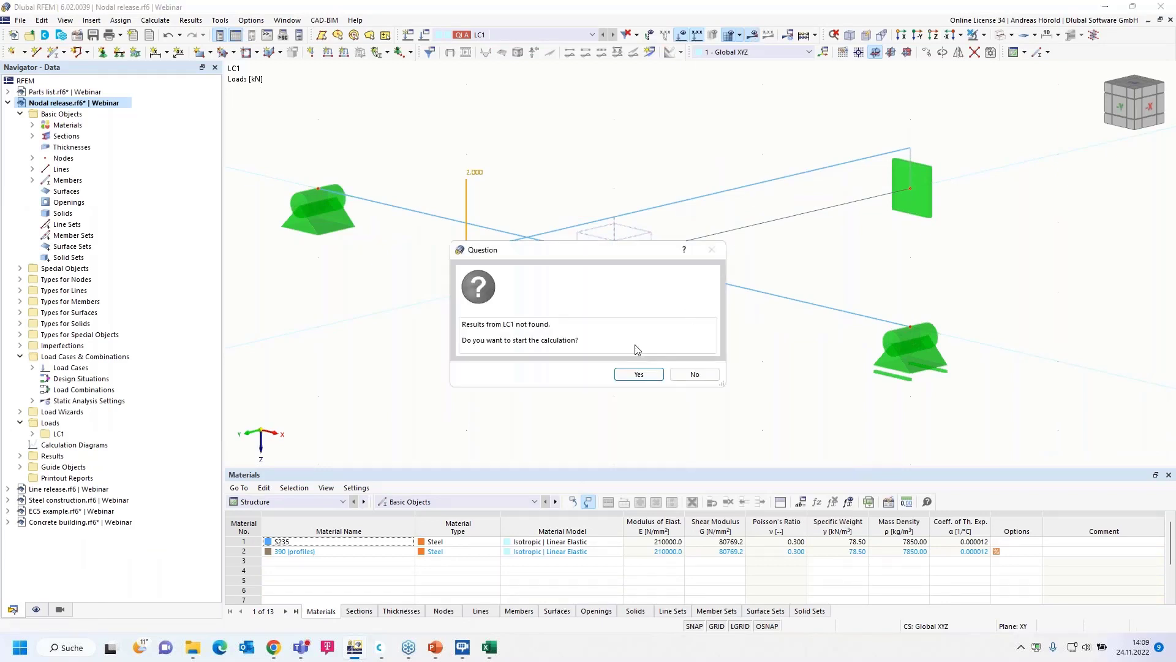
{"action": "left_click", "coordinate": [638, 374]}
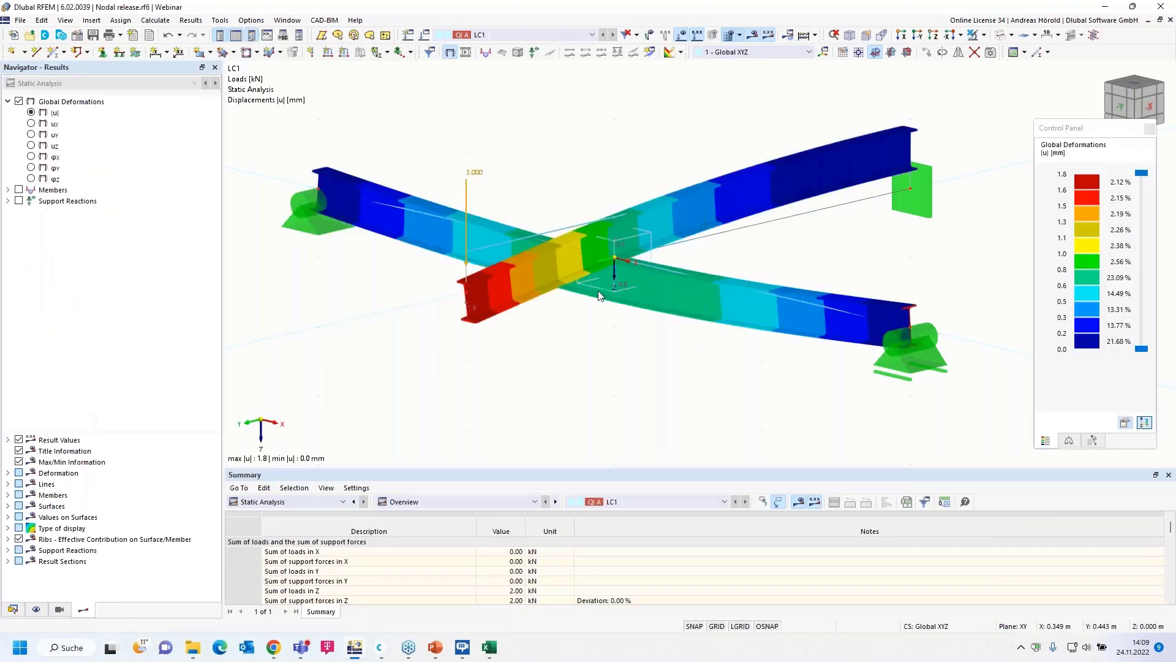
Step: Switch to the Line release.rf6 model and inspect where the slab rests on the two steel beams
{"action": "left_click", "coordinate": [12, 610]}
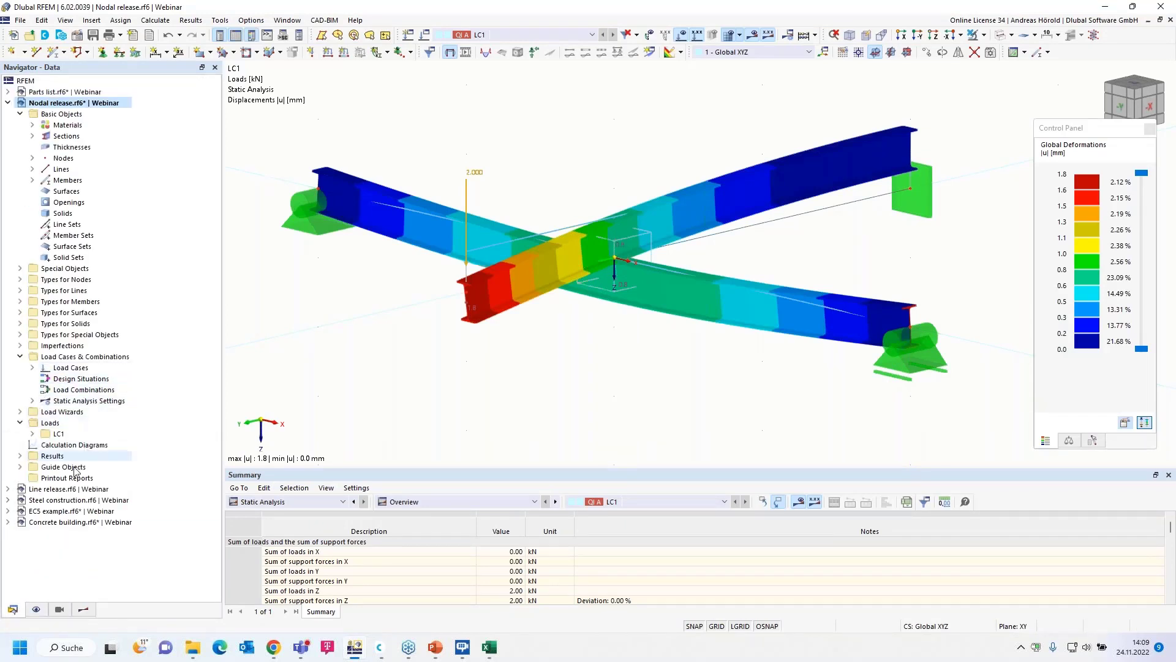
{"action": "left_click", "coordinate": [68, 490]}
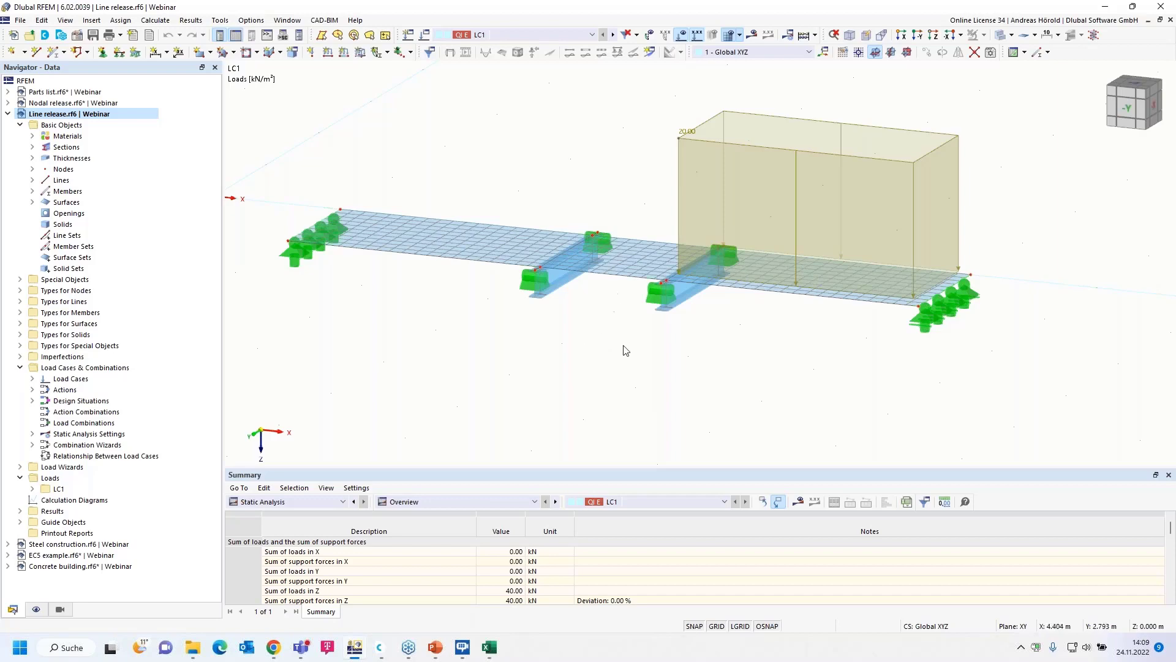
{"action": "scroll", "coordinate": [624, 361], "scroll_direction": "up", "scroll_amount": 3}
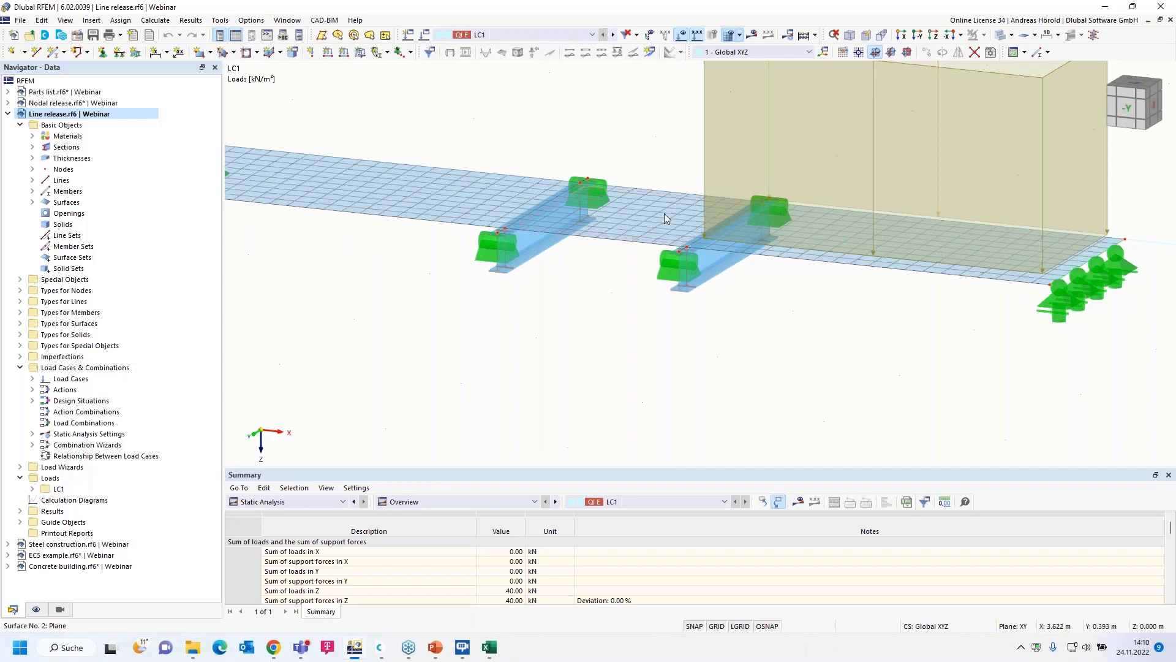
{"action": "mouse_move", "coordinate": [665, 218]}
{"action": "mouse_move", "coordinate": [586, 224]}
{"action": "scroll", "coordinate": [828, 298], "scroll_direction": "down", "scroll_amount": 1}
{"action": "scroll", "coordinate": [827, 302], "scroll_direction": "up", "scroll_amount": 2}
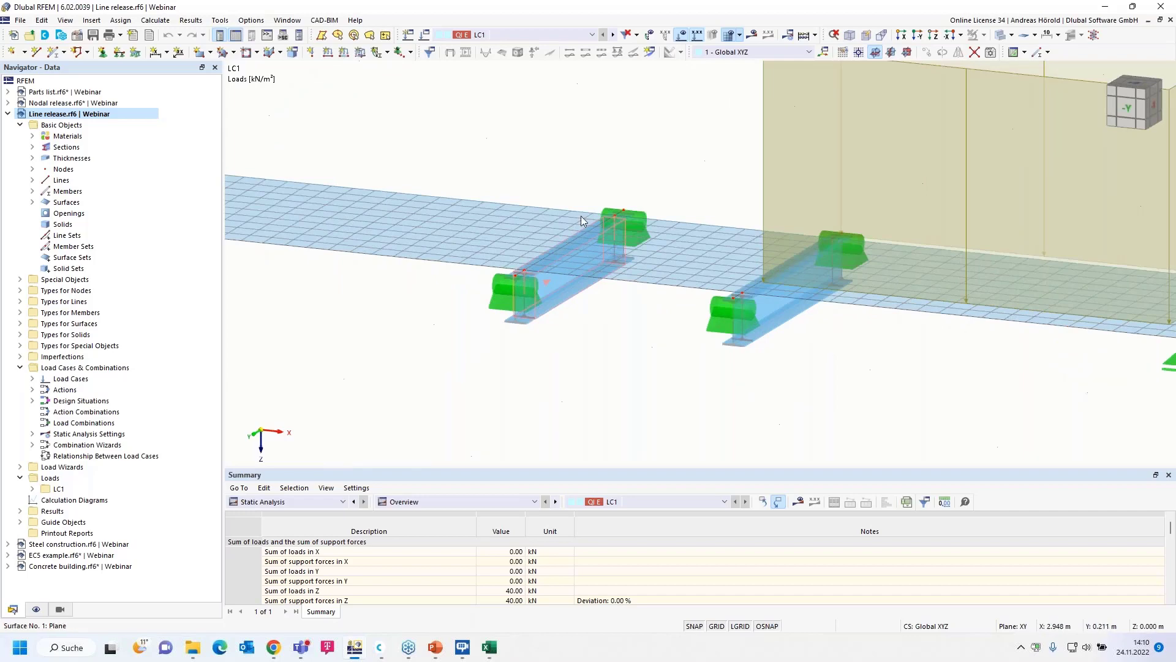
{"action": "scroll", "coordinate": [677, 291], "scroll_direction": "down", "scroll_amount": 2}
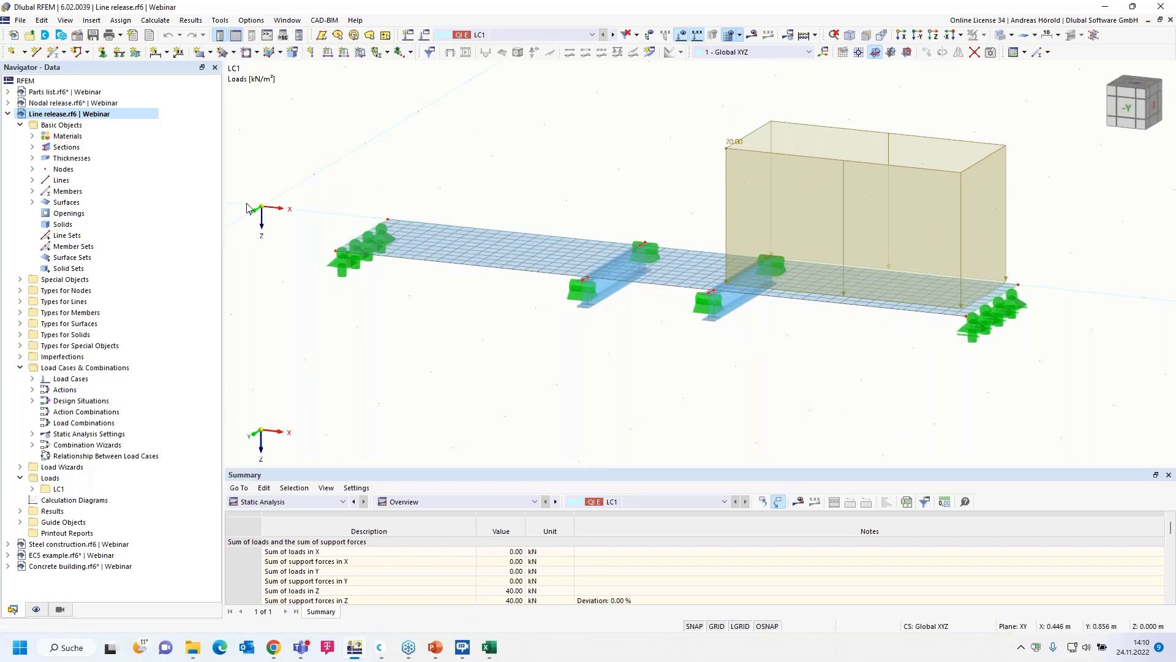
Step: Start a new line release with a release type freeing only uz, its nonlinearity set to Fixed if positive vz
{"action": "left_click", "coordinate": [90, 22]}
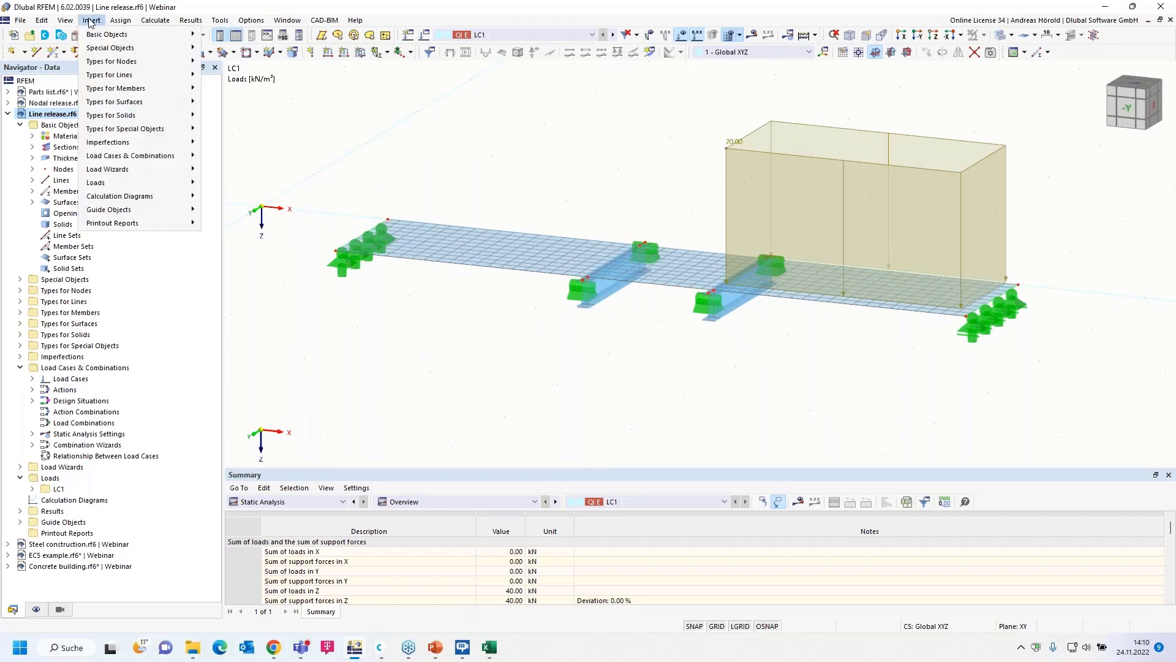
{"action": "mouse_move", "coordinate": [112, 47]}
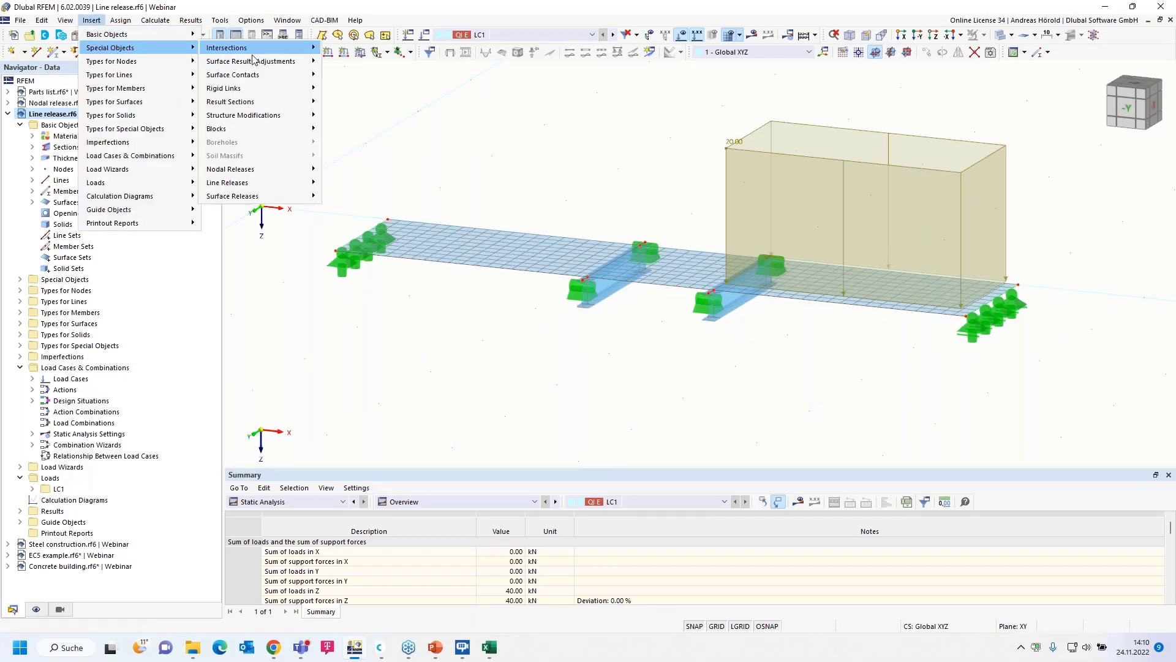
{"action": "mouse_move", "coordinate": [318, 186]}
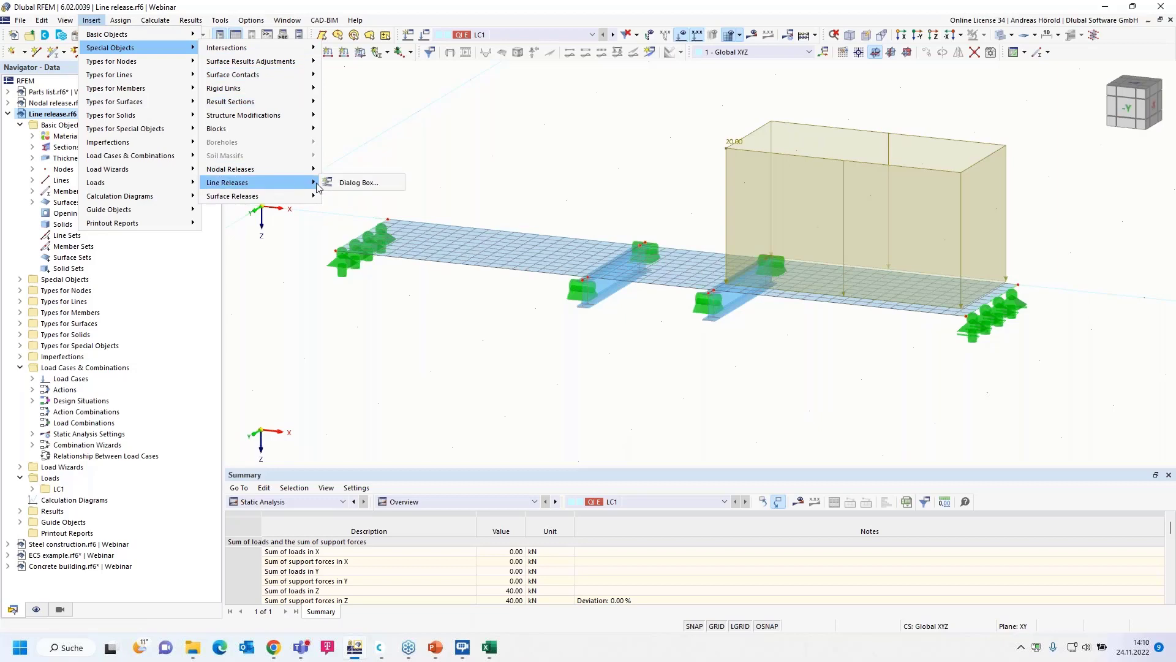
{"action": "left_click", "coordinate": [368, 185]}
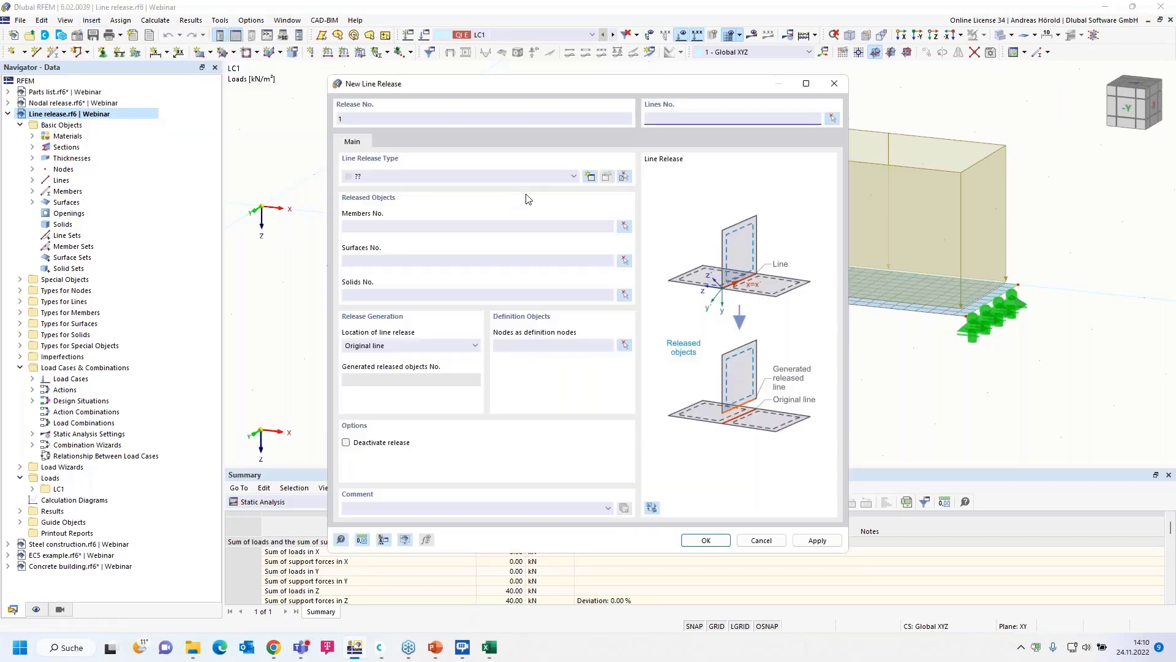
{"action": "left_click", "coordinate": [591, 177]}
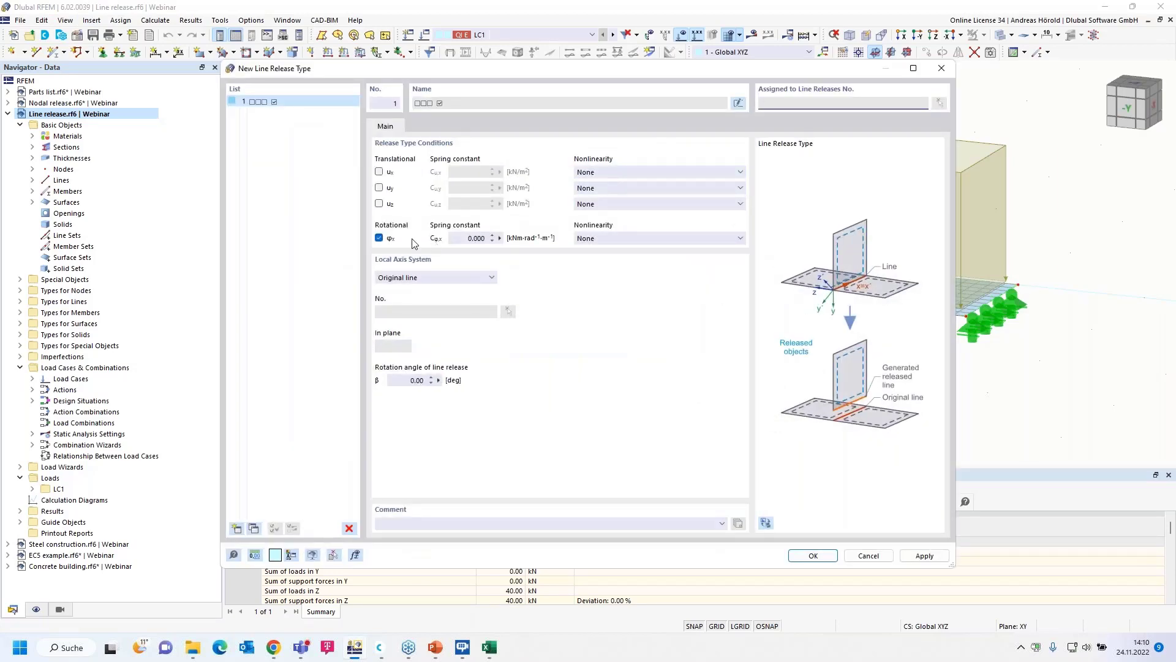
{"action": "left_click", "coordinate": [379, 204]}
{"action": "left_click", "coordinate": [631, 205]}
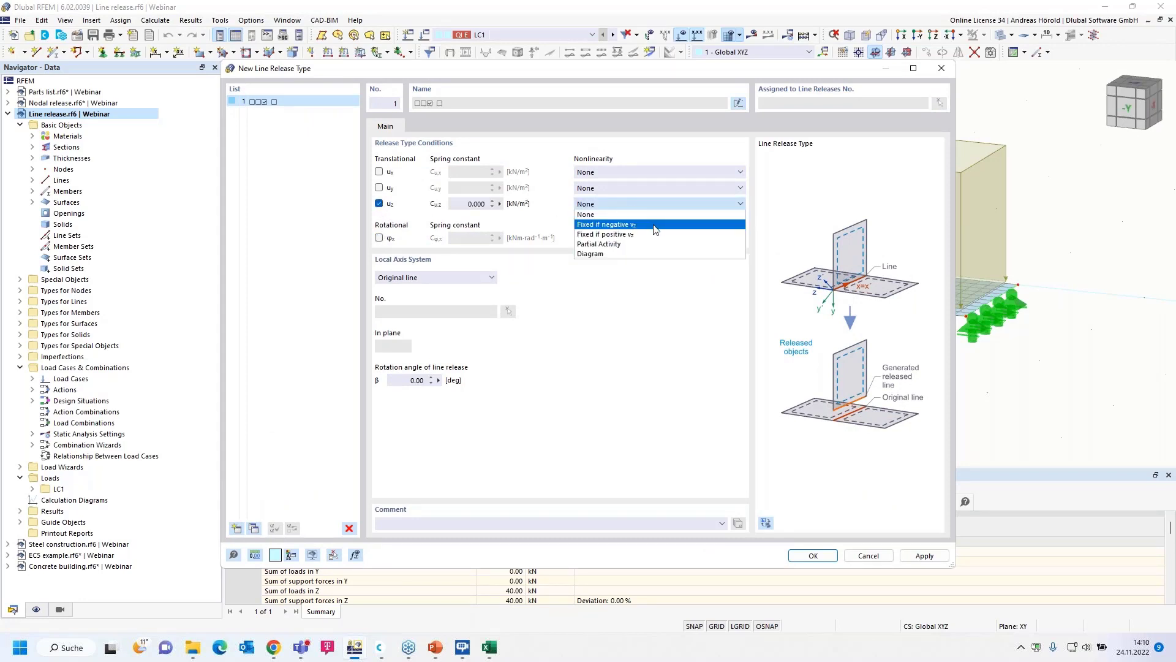
{"action": "left_click", "coordinate": [646, 234]}
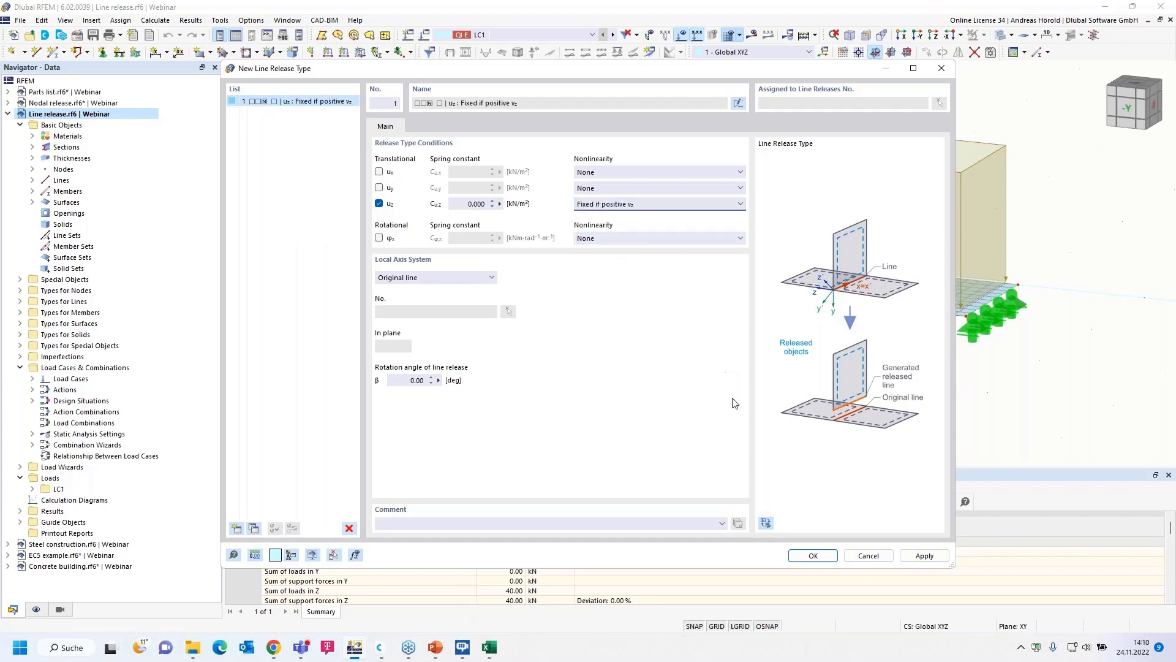
{"action": "left_click", "coordinate": [814, 556]}
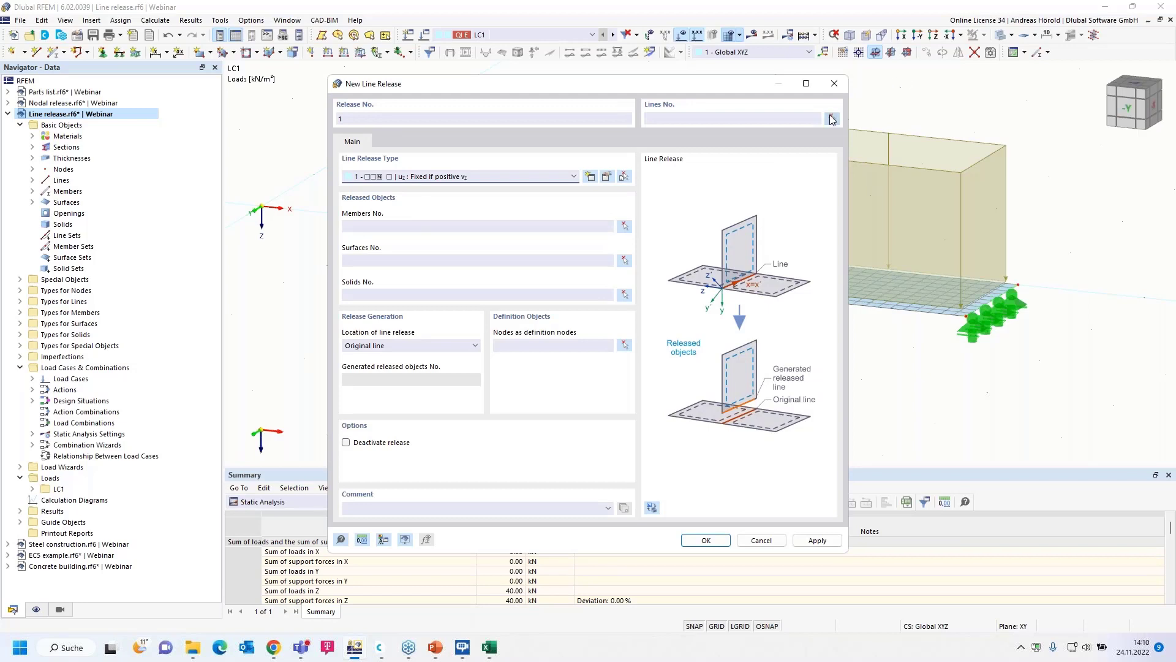
Step: Assign the line release to lines 3 and 7 along the two supporting beams
{"action": "left_click", "coordinate": [831, 119]}
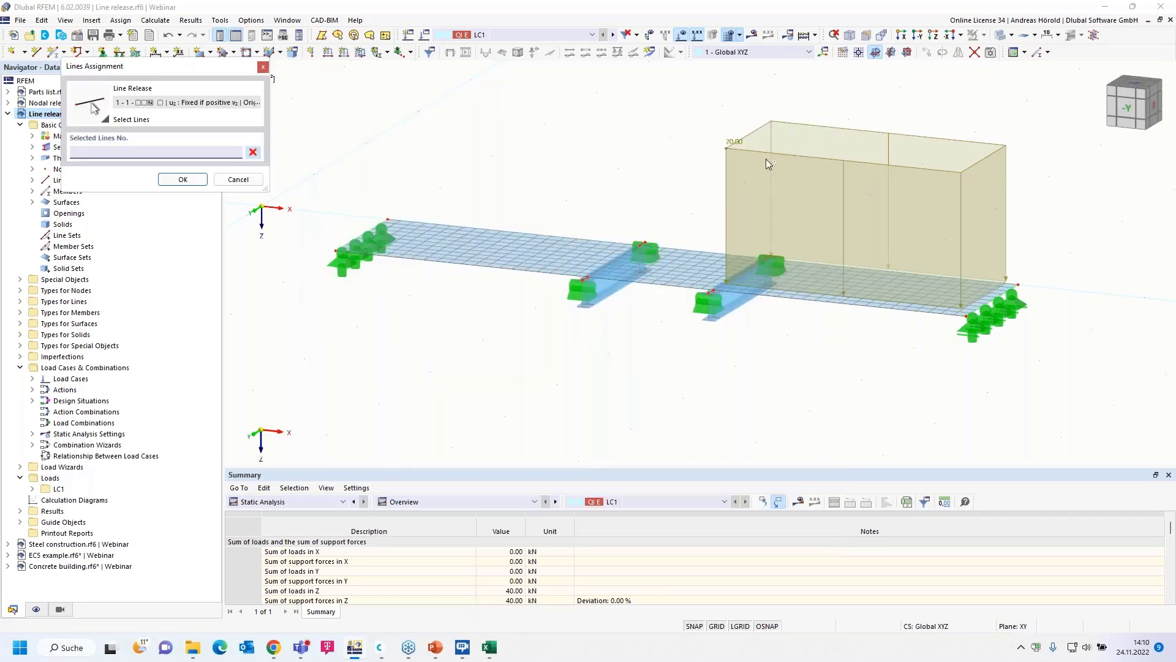
{"action": "left_click", "coordinate": [618, 270]}
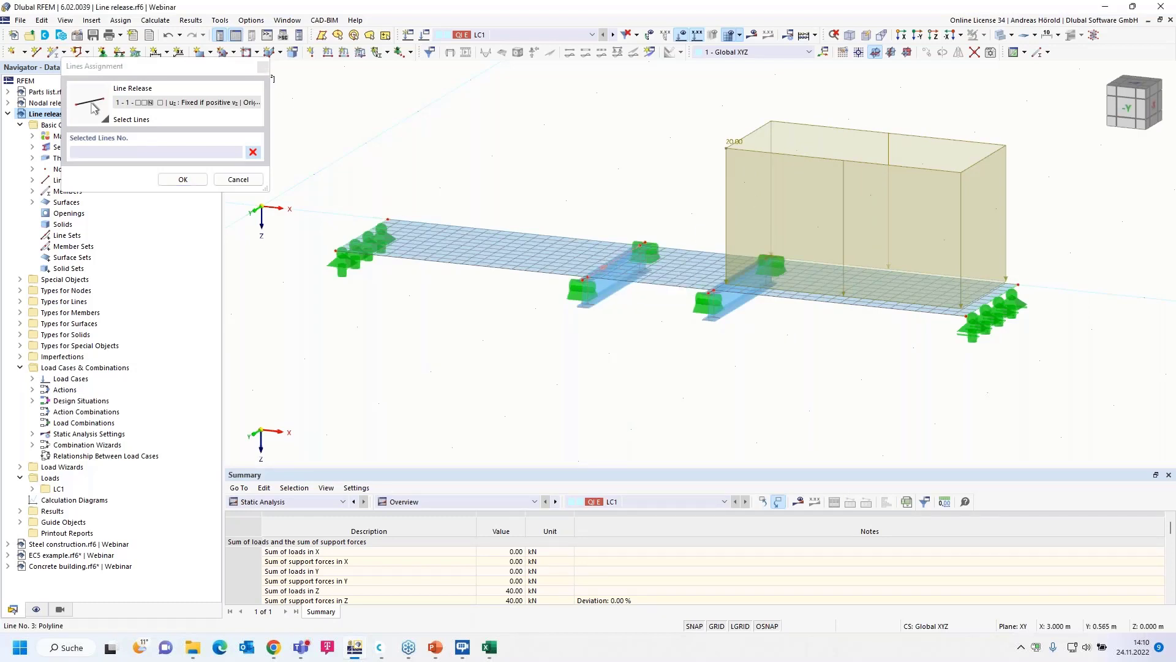
{"action": "left_click", "coordinate": [735, 279]}
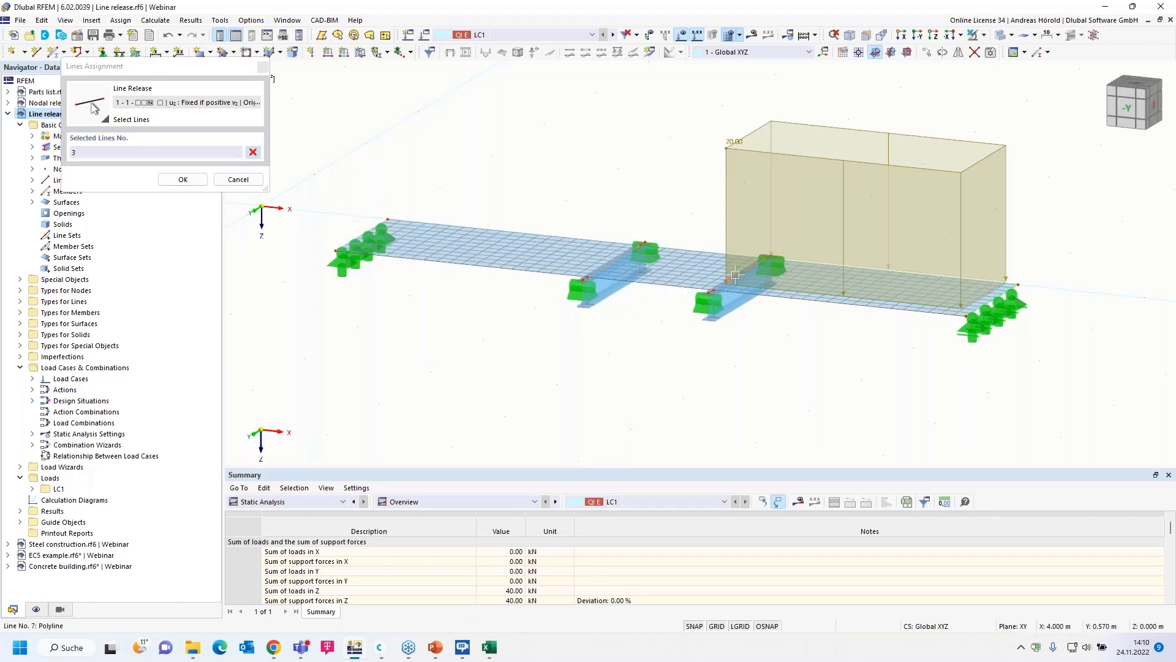
{"action": "left_click", "coordinate": [184, 179]}
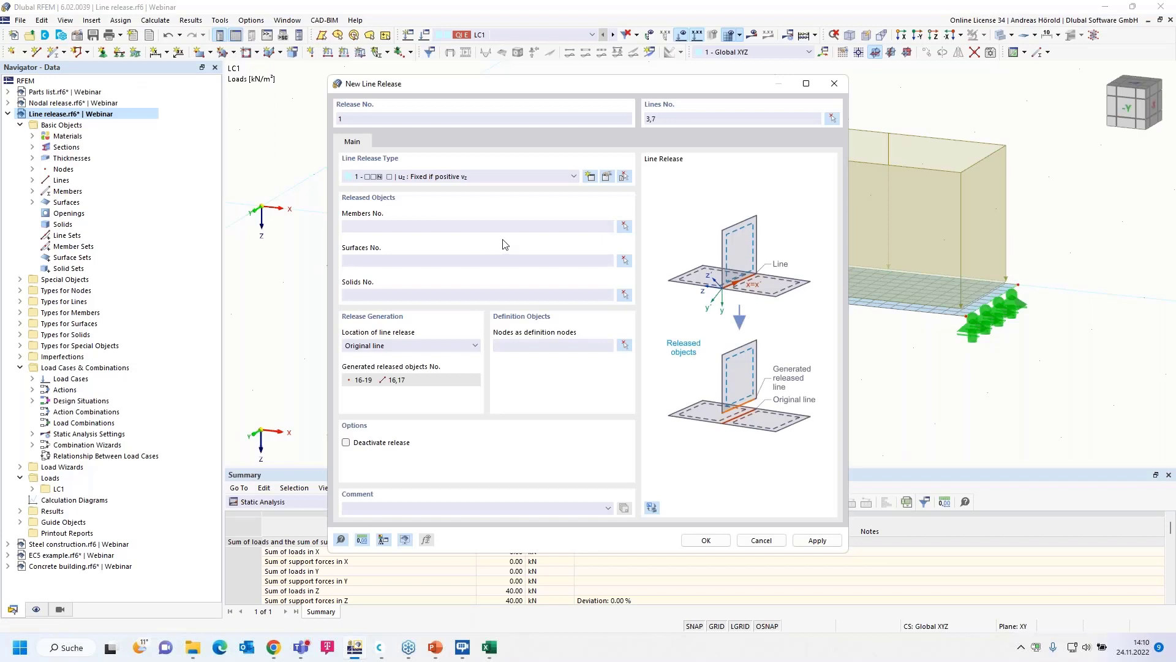
Step: Choose slab surfaces 1-3 as the released objects and finish the line release
{"action": "left_click", "coordinate": [624, 260]}
{"action": "left_click", "coordinate": [570, 253]}
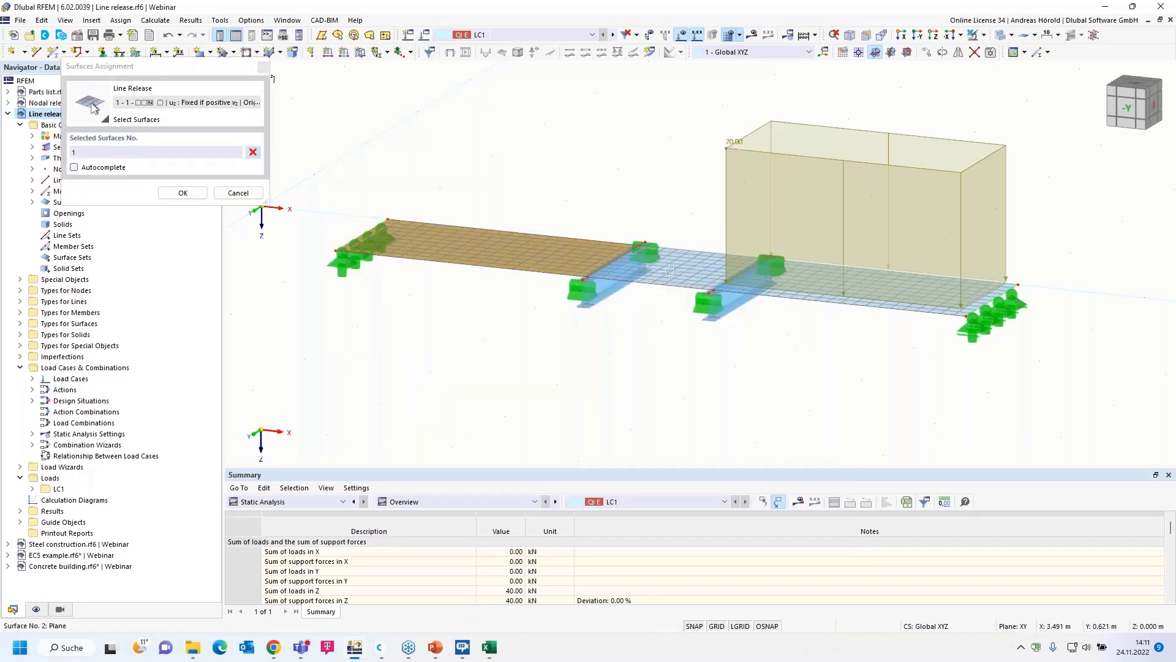
{"action": "left_click", "coordinate": [670, 272]}
{"action": "left_click", "coordinate": [789, 285]}
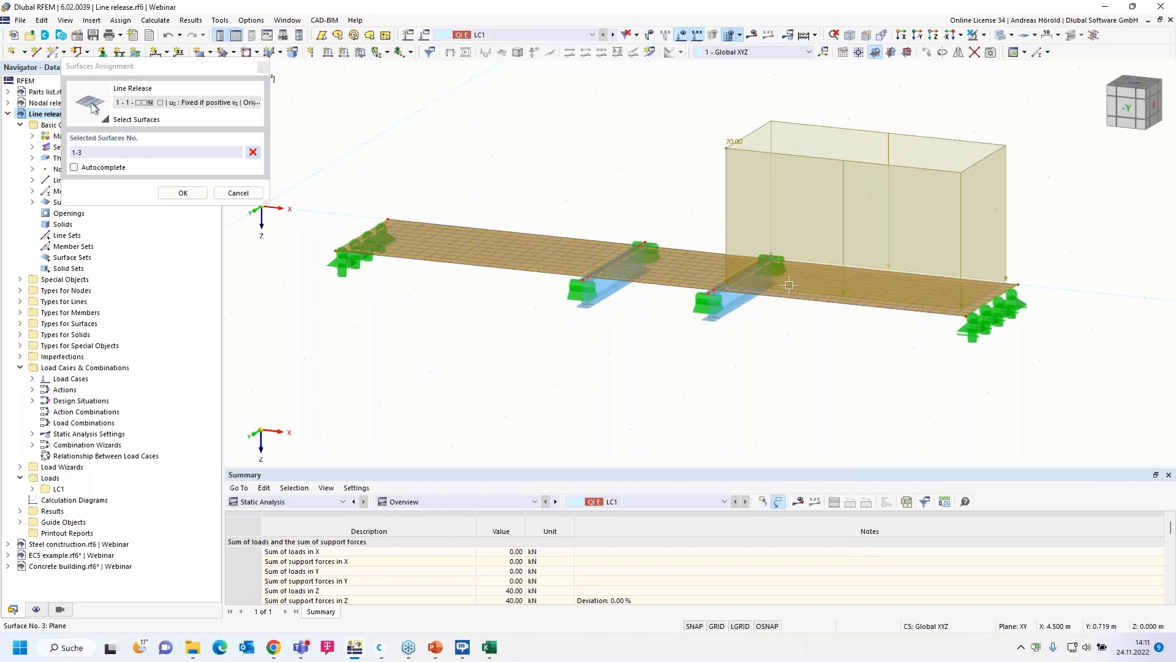
{"action": "left_click", "coordinate": [182, 193]}
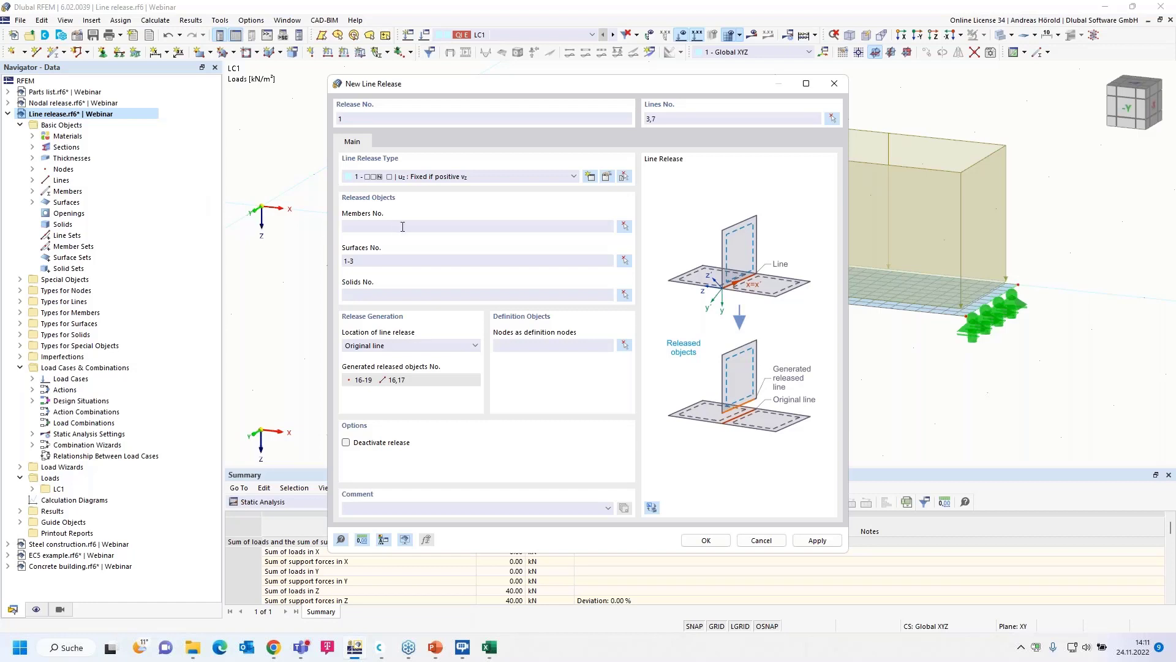
{"action": "left_click", "coordinate": [703, 541]}
{"action": "left_click", "coordinate": [639, 375]}
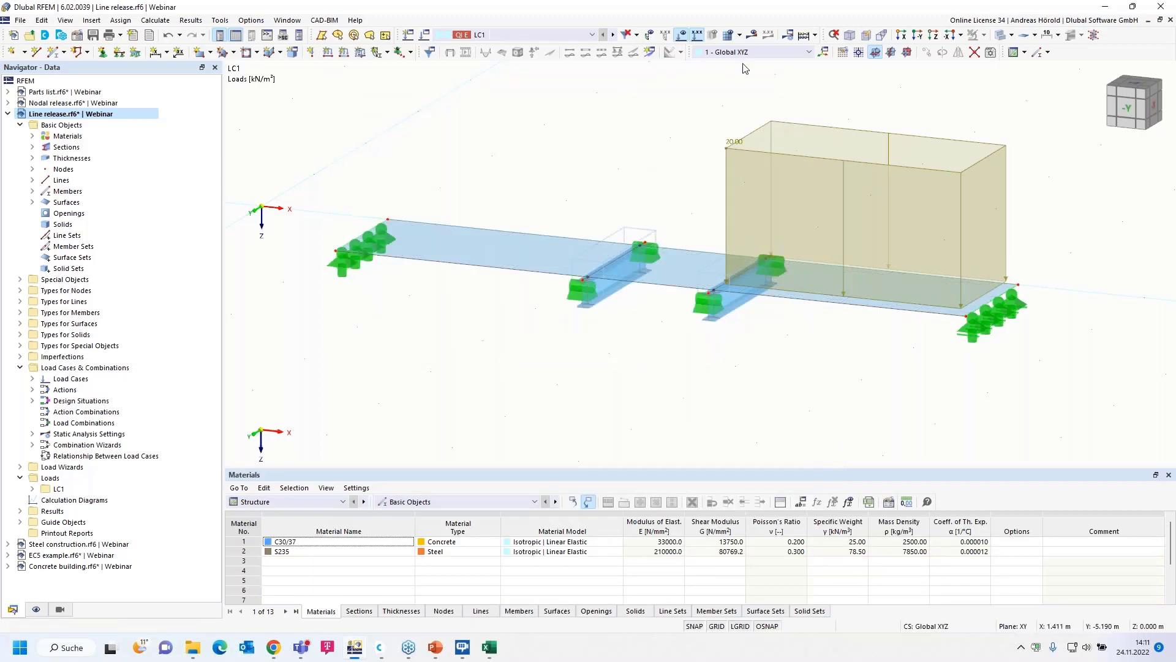
Step: Calculate load case LC1 of the line release model and display its results
{"action": "left_click", "coordinate": [753, 35]}
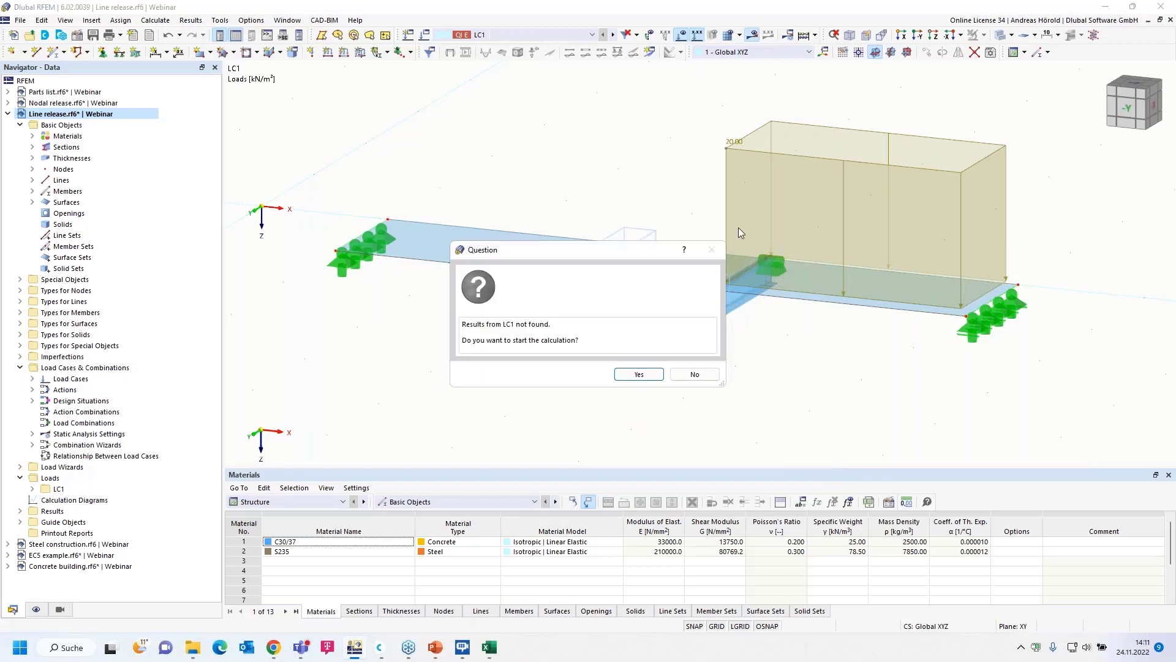
{"action": "left_click", "coordinate": [637, 374]}
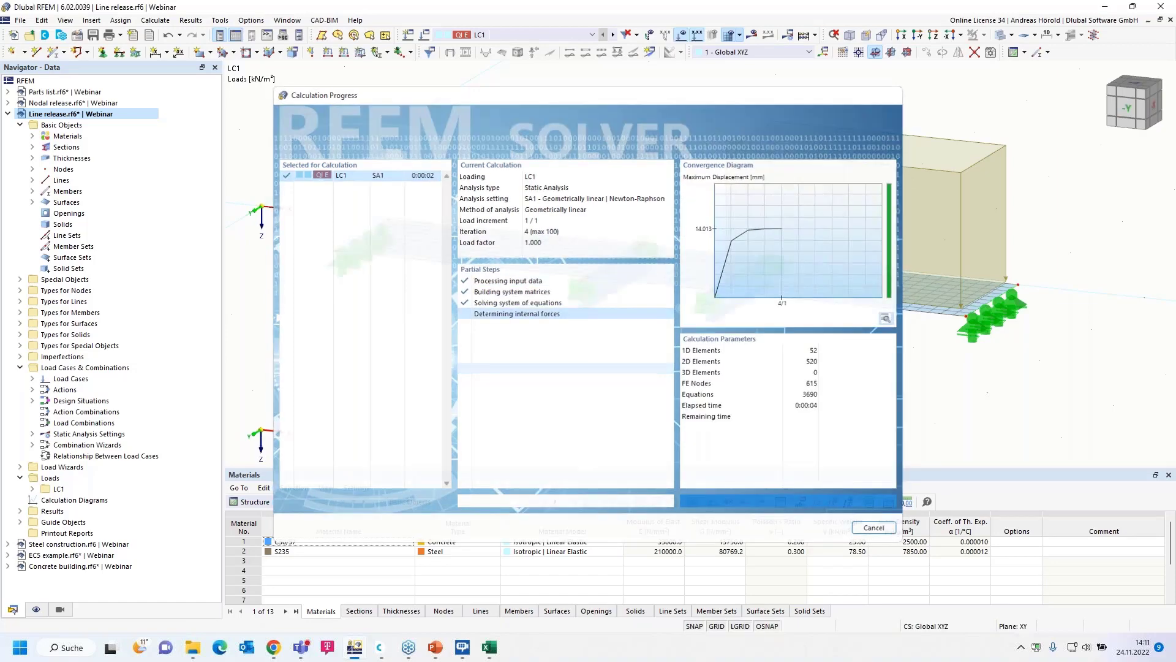
Step: Examine the slab's uz deformation at the two beams from the side and in 3D for uplift off the supports
{"action": "scroll", "coordinate": [601, 383], "scroll_direction": "up", "scroll_amount": 3}
{"action": "middle_click_drag", "start_coordinate": [601, 384], "coordinate": [654, 305], "text": "ctrl"}
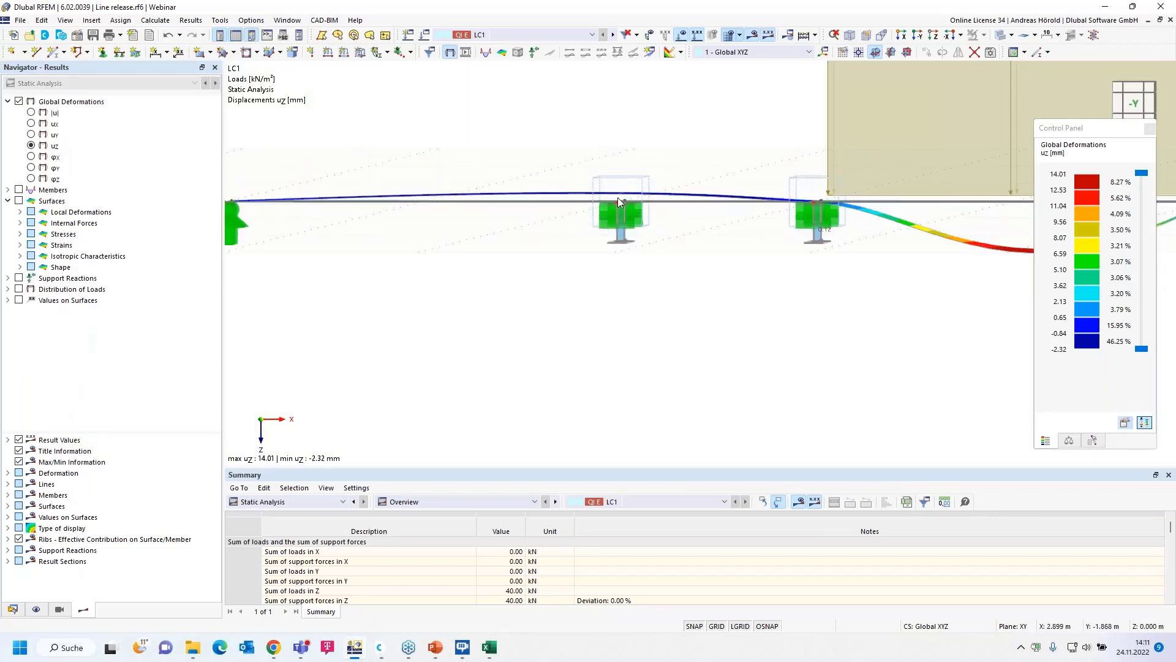
{"action": "scroll", "coordinate": [617, 198], "scroll_direction": "up", "scroll_amount": 2}
{"action": "scroll", "coordinate": [617, 197], "scroll_direction": "up", "scroll_amount": 3}
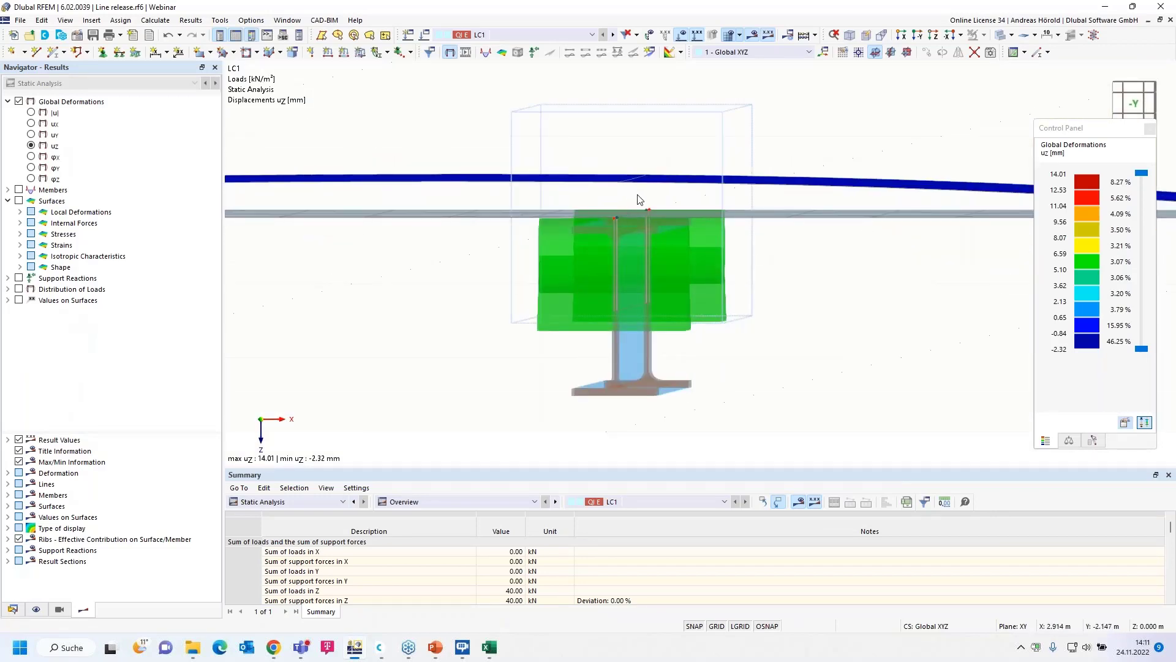
{"action": "middle_click_drag", "start_coordinate": [749, 309], "coordinate": [665, 331], "text": "ctrl"}
{"action": "scroll", "coordinate": [772, 389], "scroll_direction": "down", "scroll_amount": 3}
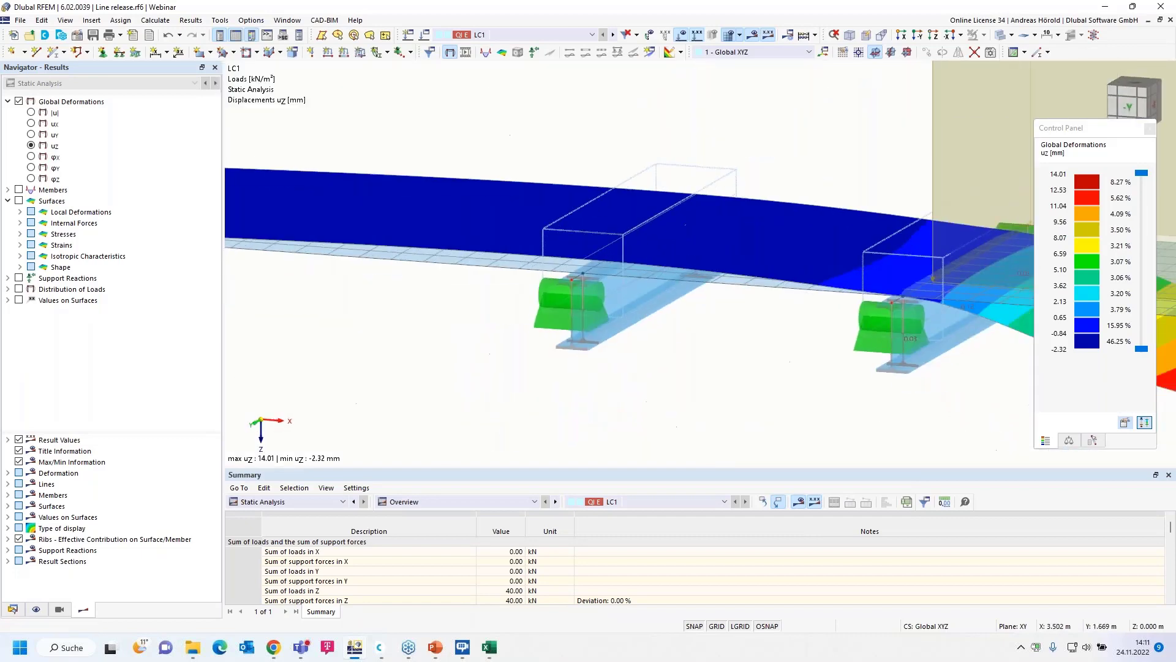
{"action": "scroll", "coordinate": [672, 326], "scroll_direction": "down", "scroll_amount": 5}
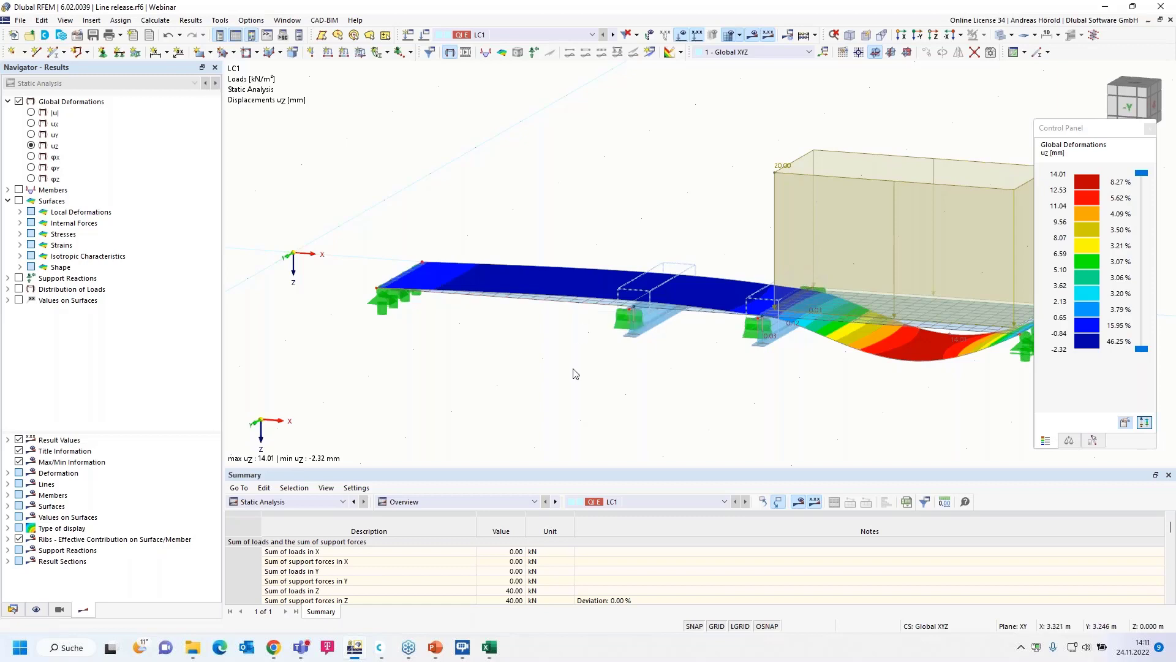
{"action": "middle_click_drag", "start_coordinate": [539, 357], "coordinate": [465, 349], "text": "ctrl"}
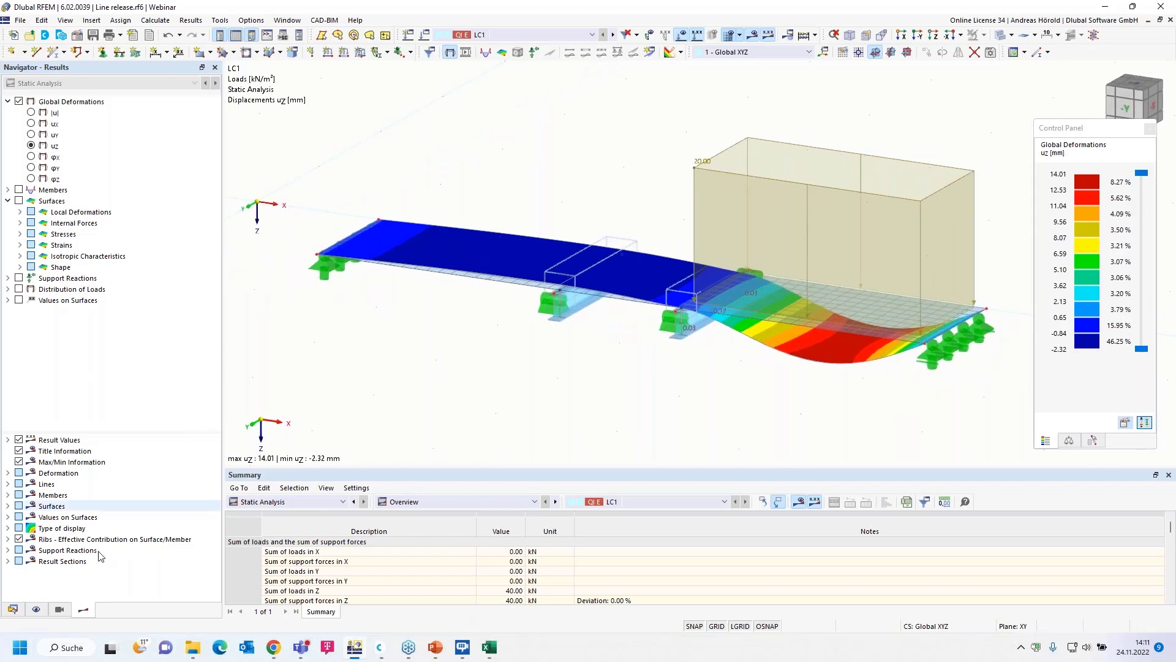
Step: Switch to the Parts list.rf6 bridge model and start a new object selection that covers members
{"action": "left_click", "coordinate": [13, 610]}
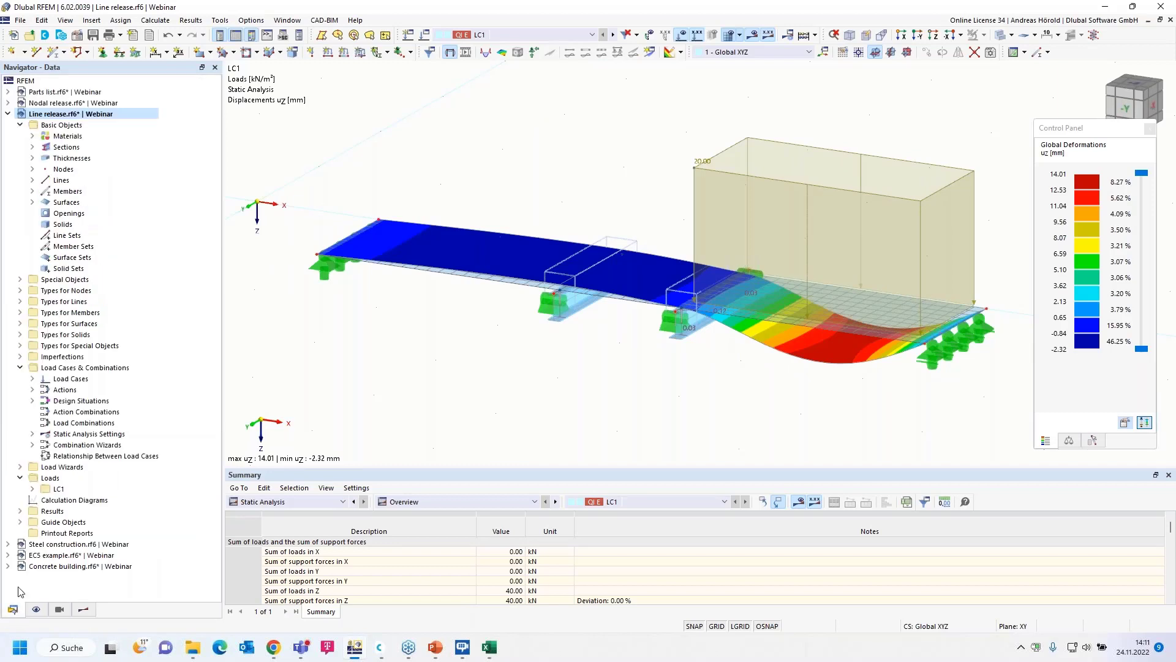
{"action": "left_click", "coordinate": [75, 93]}
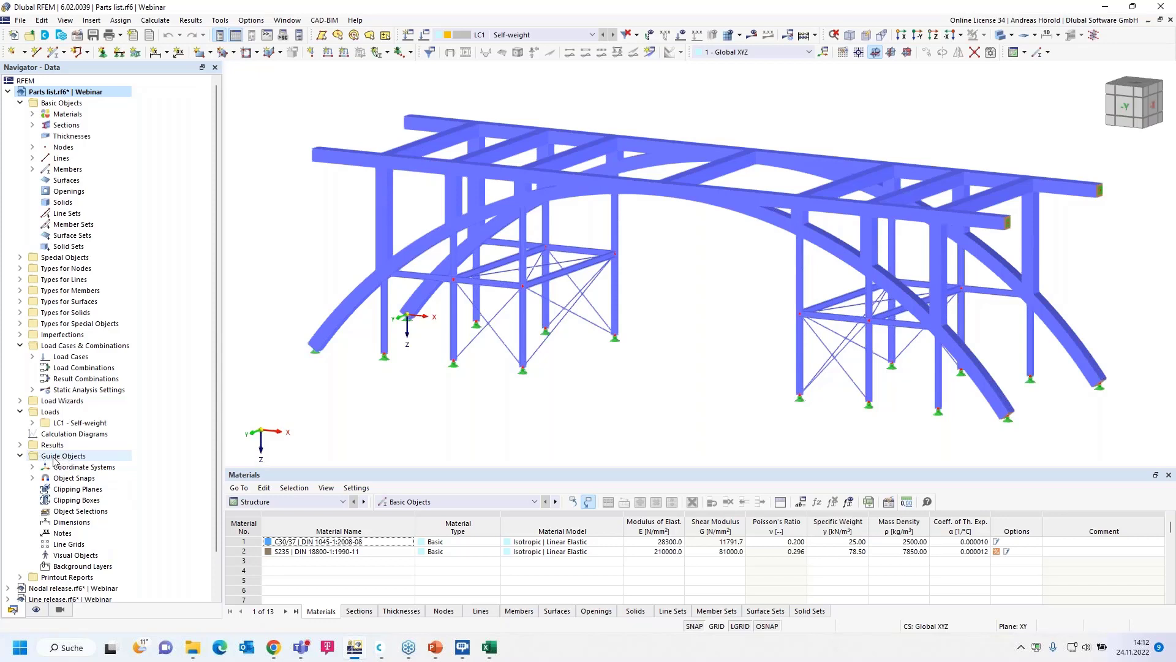
{"action": "right_click", "coordinate": [66, 512]}
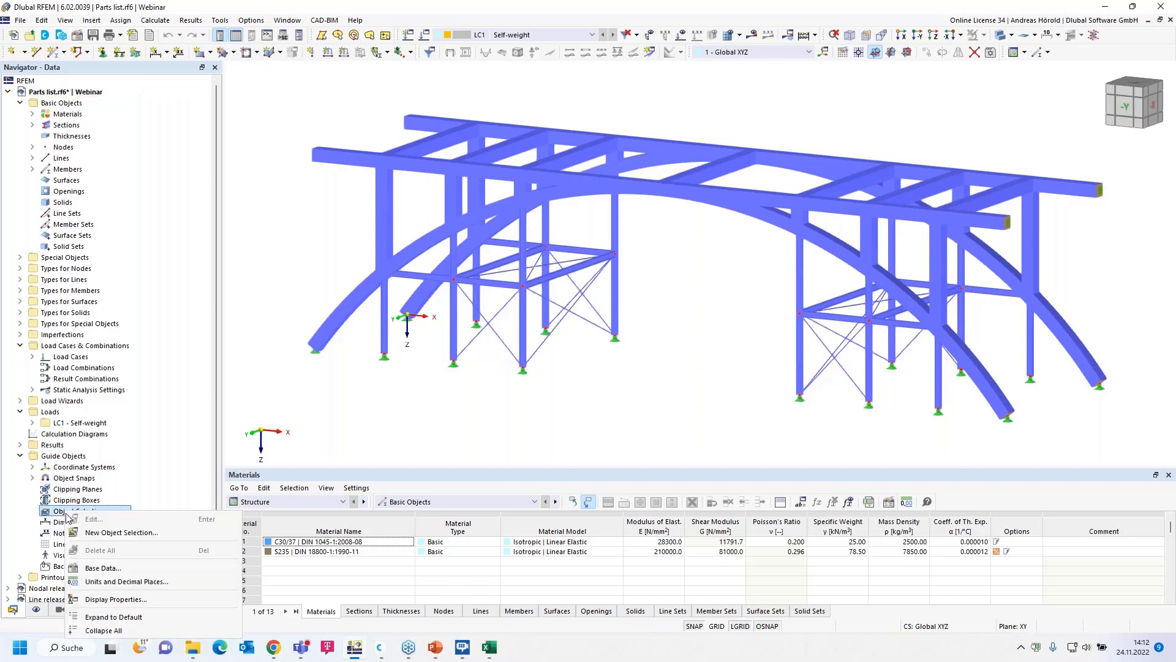
{"action": "left_click", "coordinate": [120, 533]}
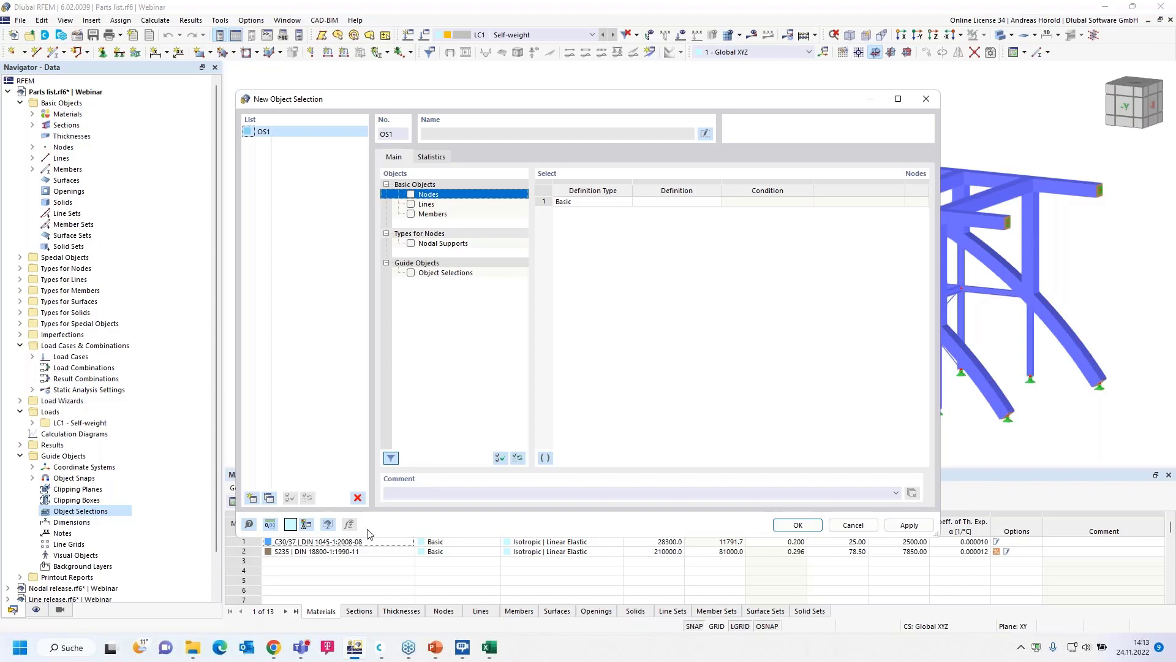
{"action": "left_click", "coordinate": [412, 217]}
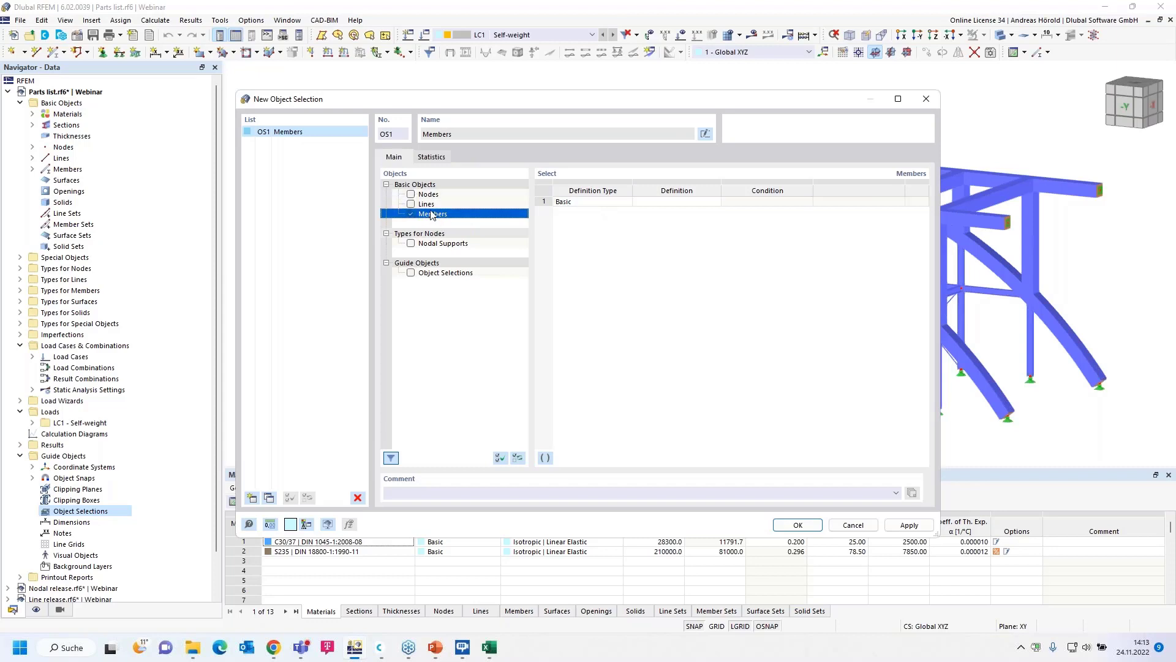
Step: Add a basic criterion to the new object selection that filters the members by section
{"action": "left_click", "coordinate": [610, 202]}
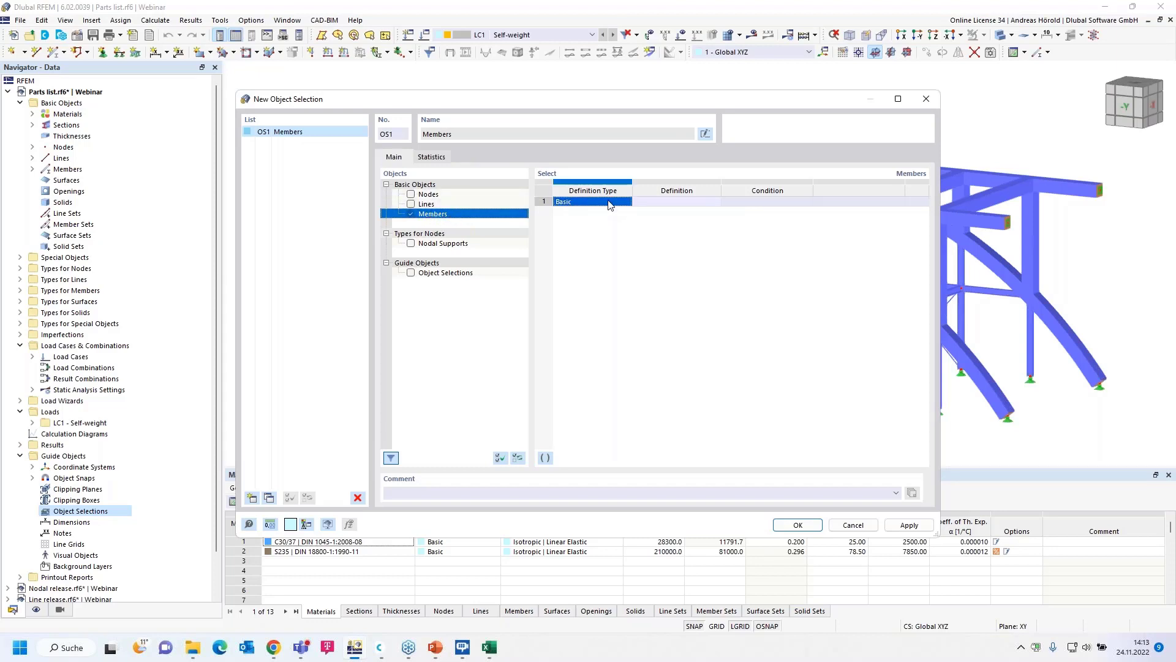
{"action": "left_click", "coordinate": [626, 203]}
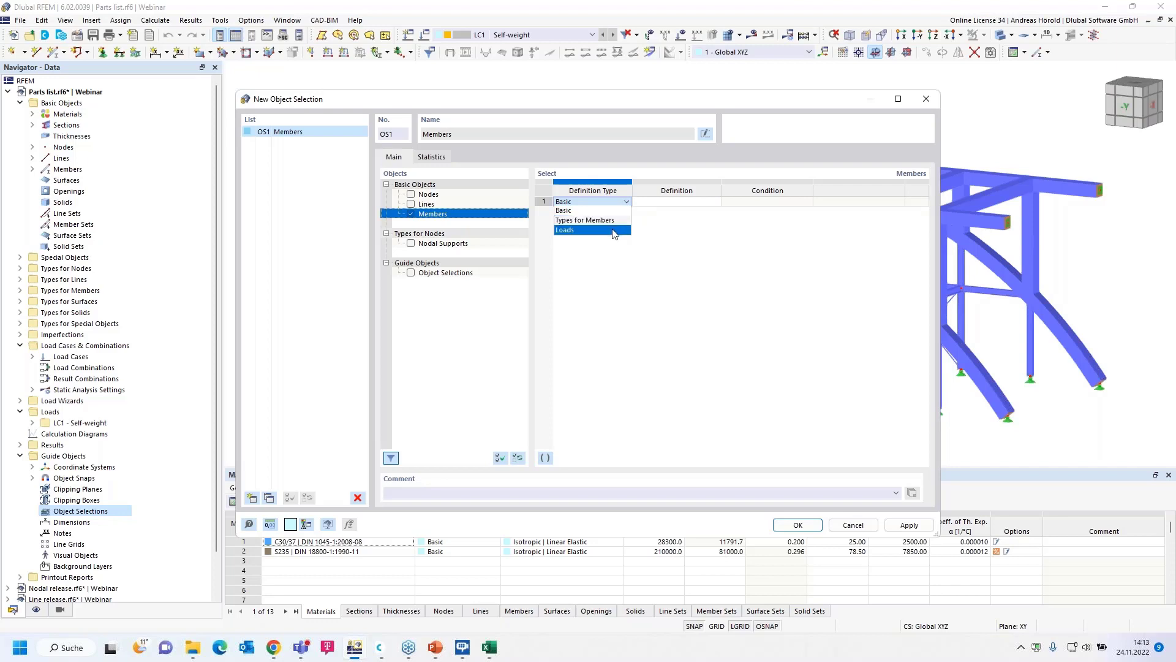
{"action": "left_click", "coordinate": [671, 204]}
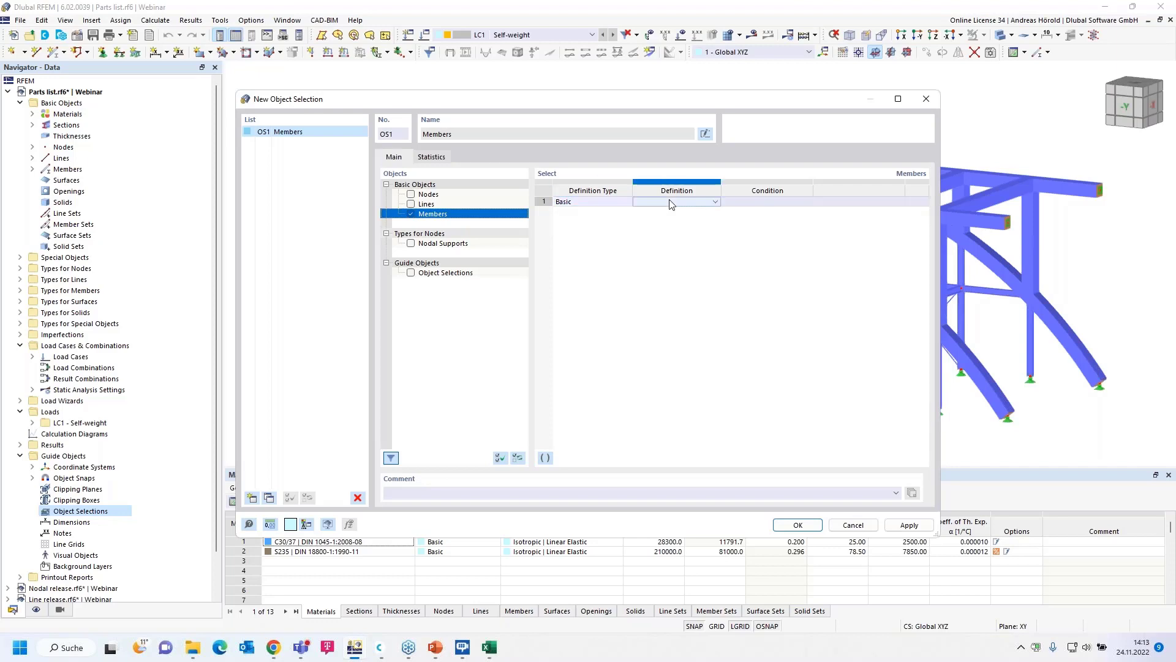
{"action": "left_click", "coordinate": [716, 202]}
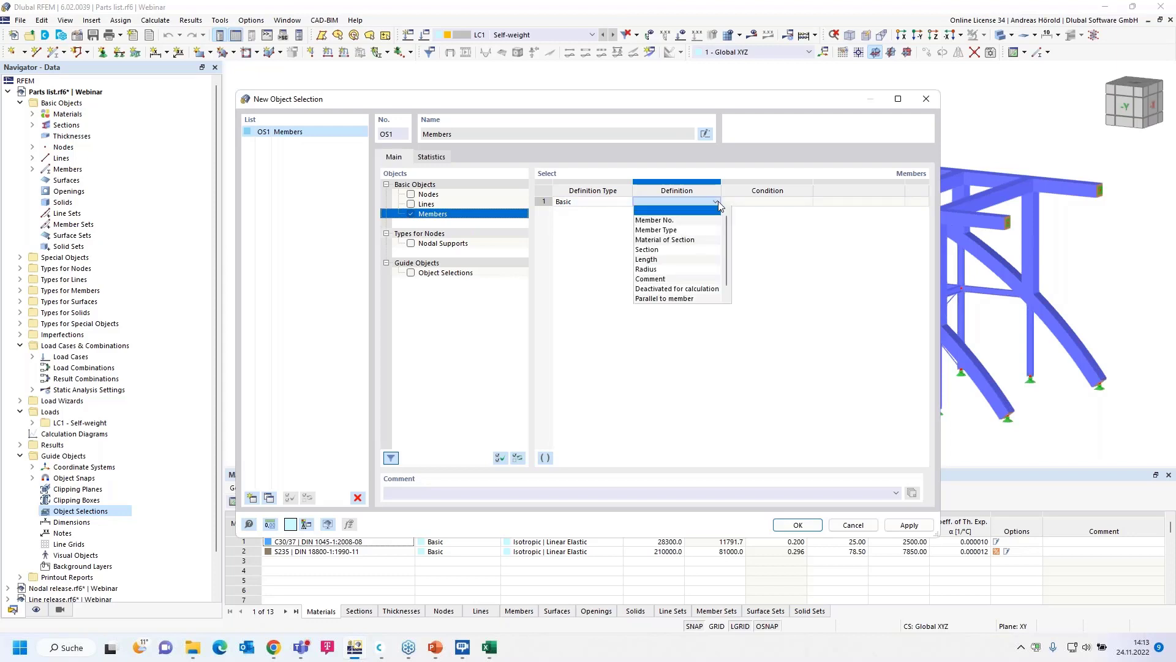
{"action": "left_click", "coordinate": [671, 254]}
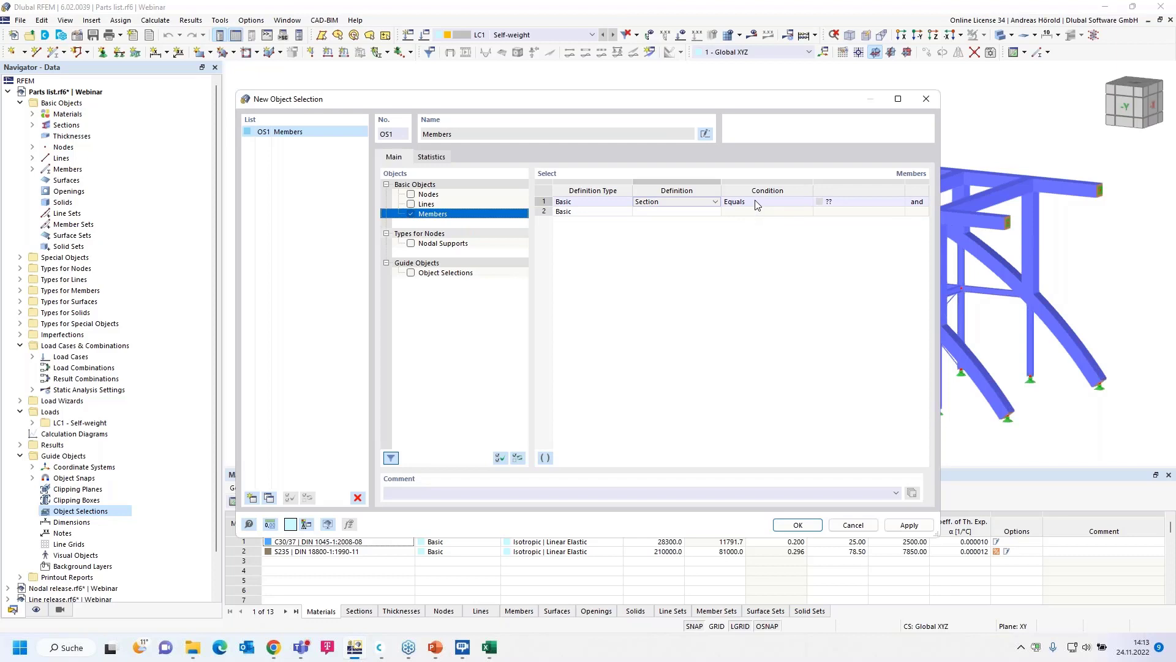
Step: Set the section criterion to equal 2 - HEB 400 and save the object selection
{"action": "left_click", "coordinate": [901, 204]}
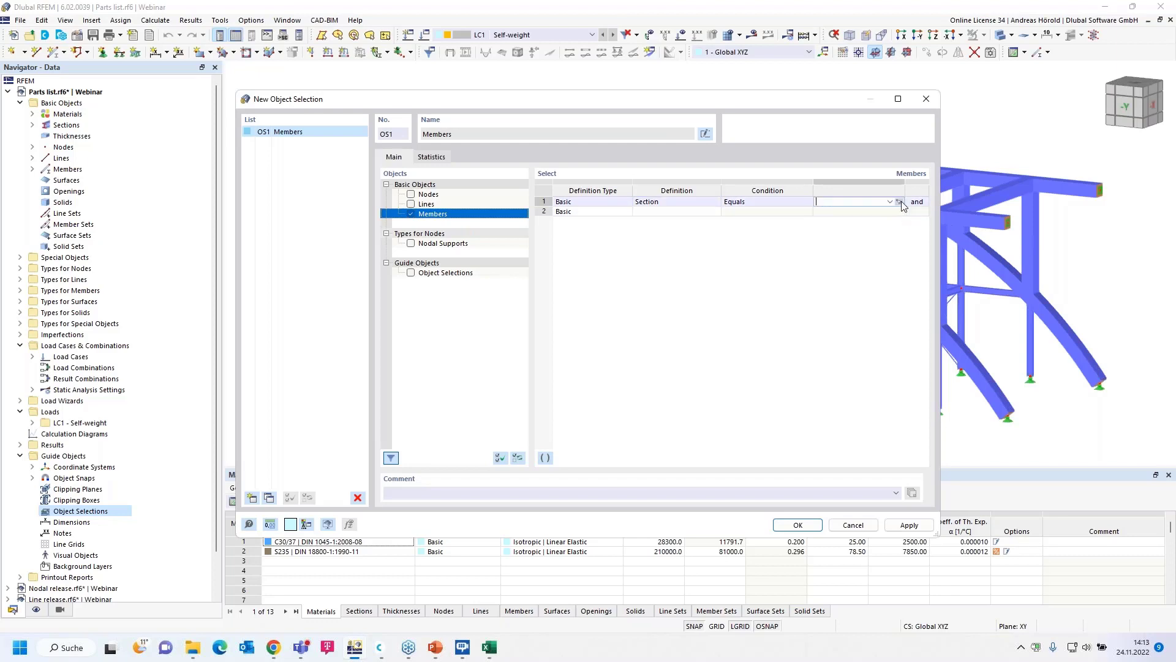
{"action": "left_click", "coordinate": [889, 201]}
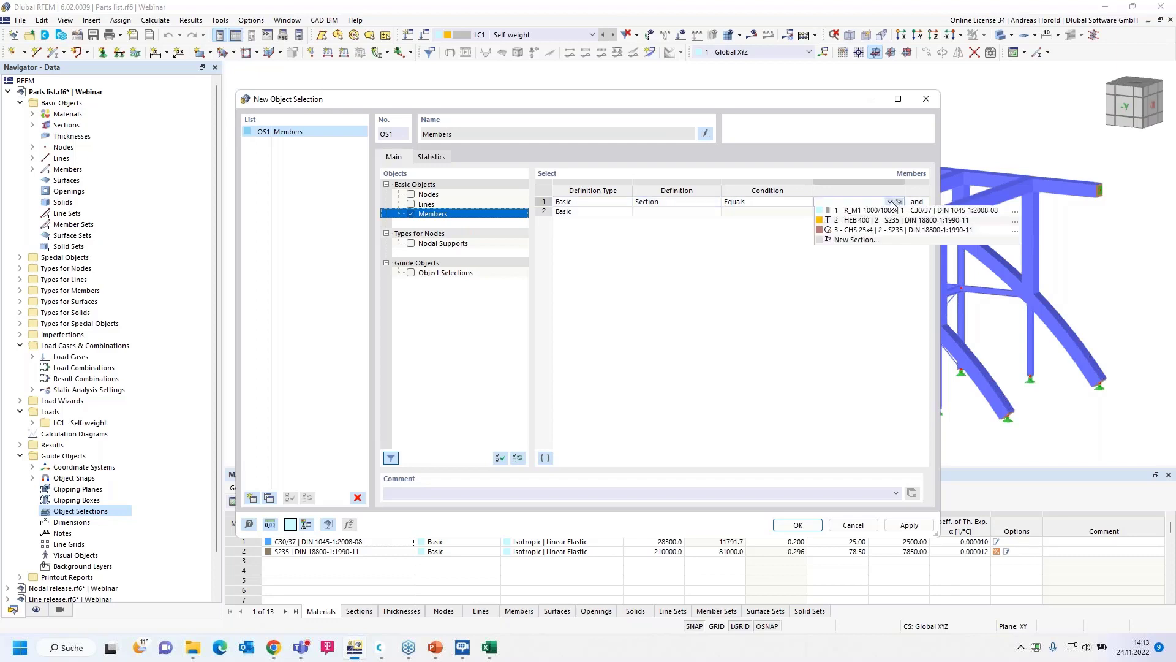
{"action": "left_click", "coordinate": [865, 221]}
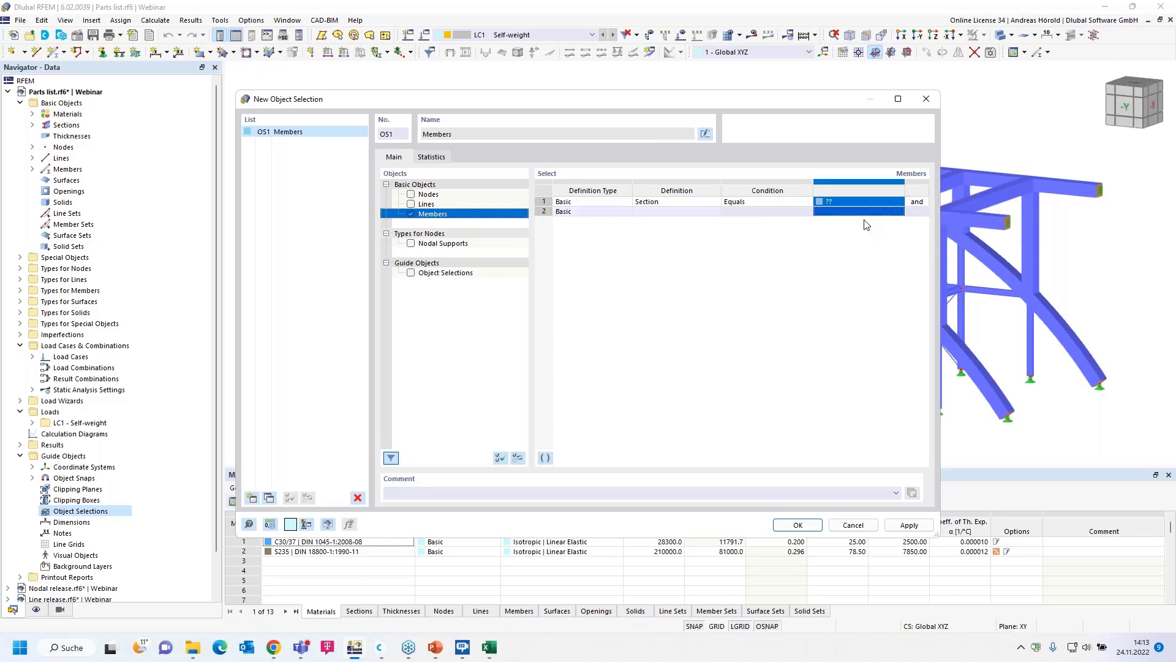
{"action": "left_click", "coordinate": [869, 204]}
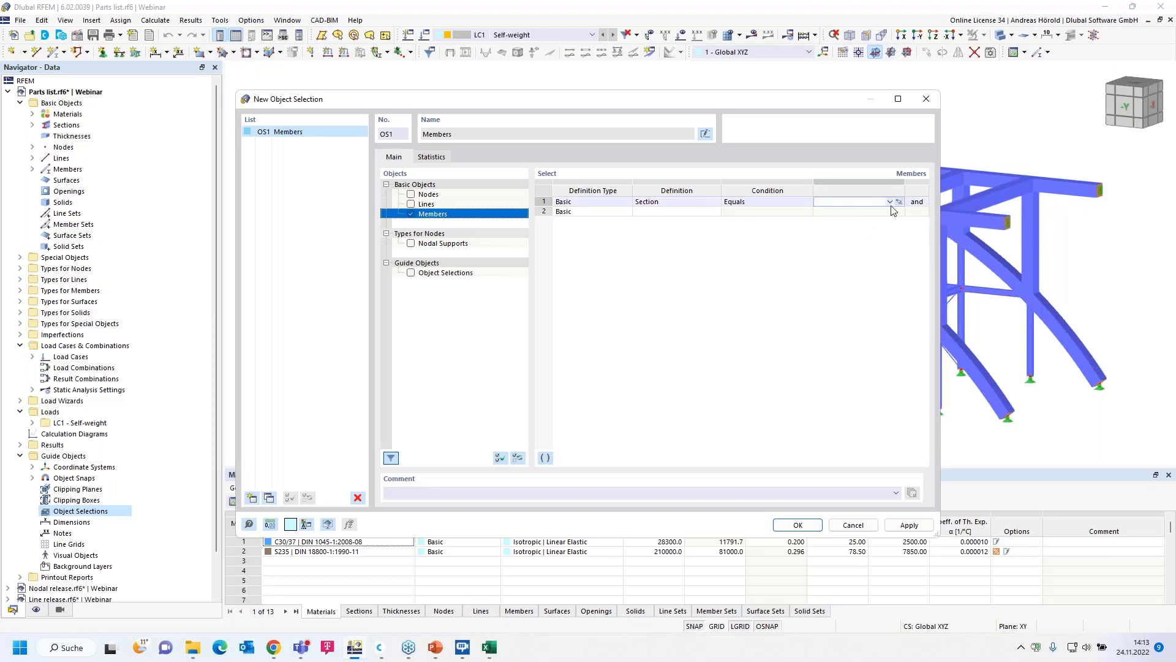
{"action": "left_click", "coordinate": [889, 202]}
{"action": "left_click", "coordinate": [867, 221]}
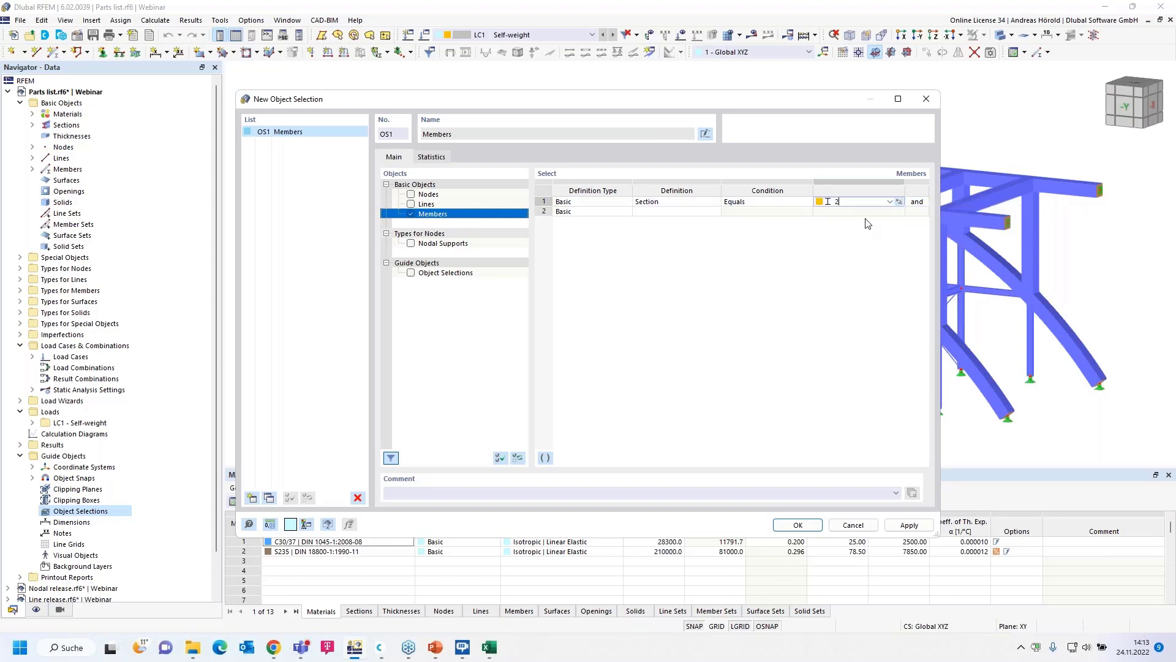
{"action": "left_click", "coordinate": [660, 212]}
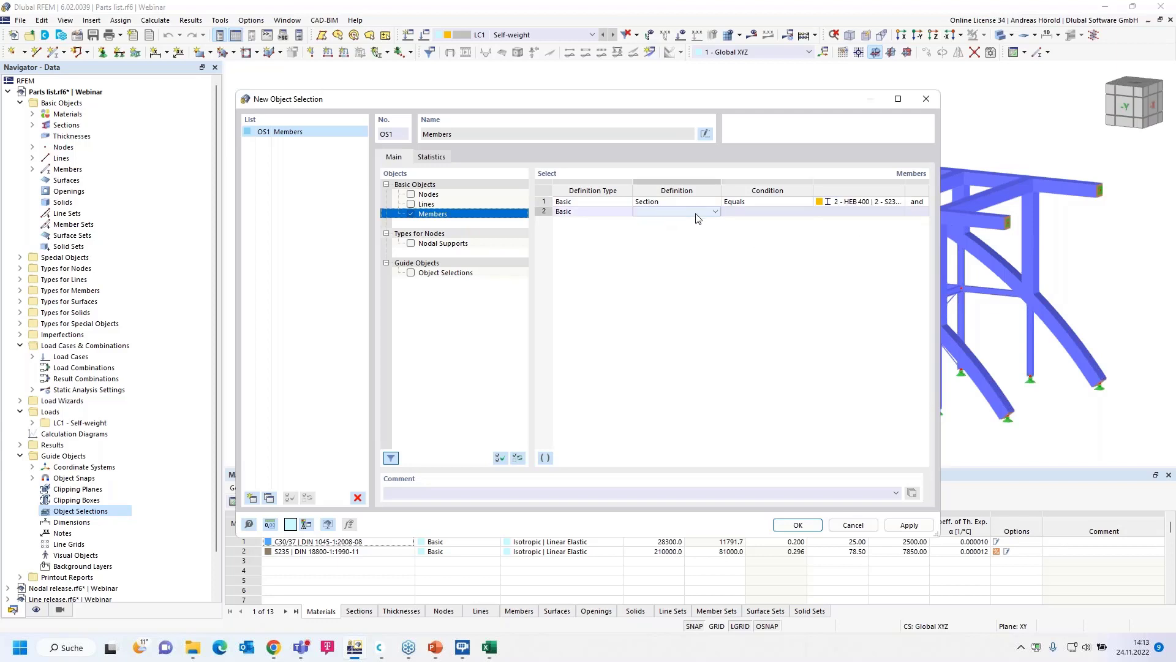
{"action": "left_click", "coordinate": [797, 525]}
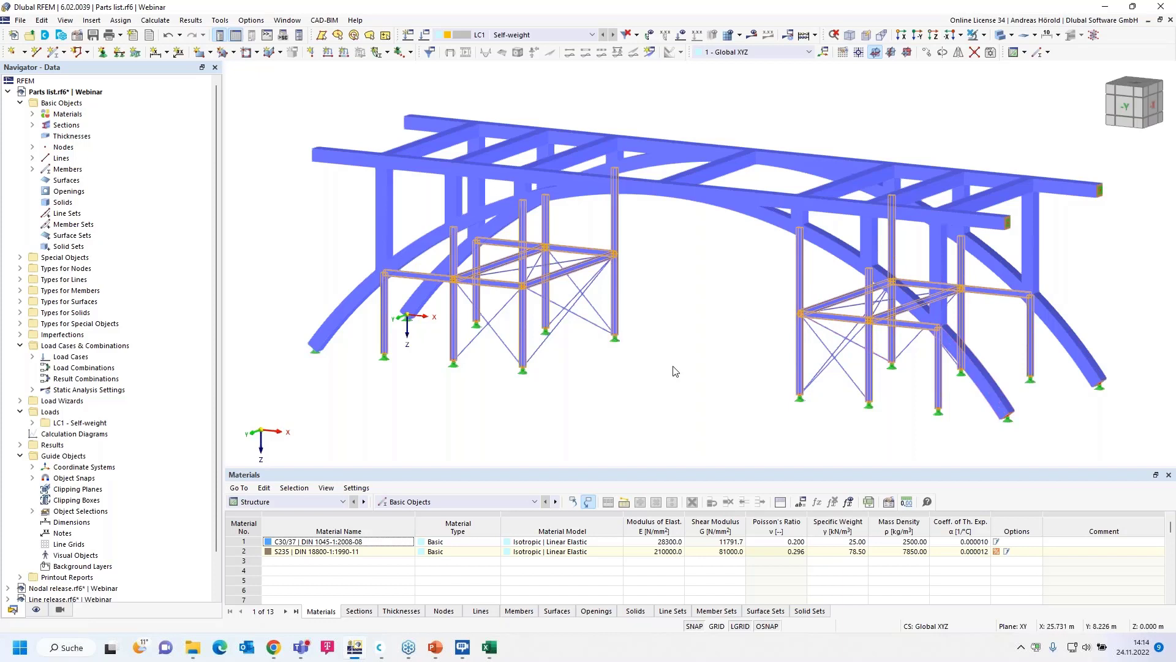
Step: Reopen object selection OS1 for editing and add a second basic criterion based on member length
{"action": "left_click", "coordinate": [32, 511]}
{"action": "left_click", "coordinate": [100, 523]}
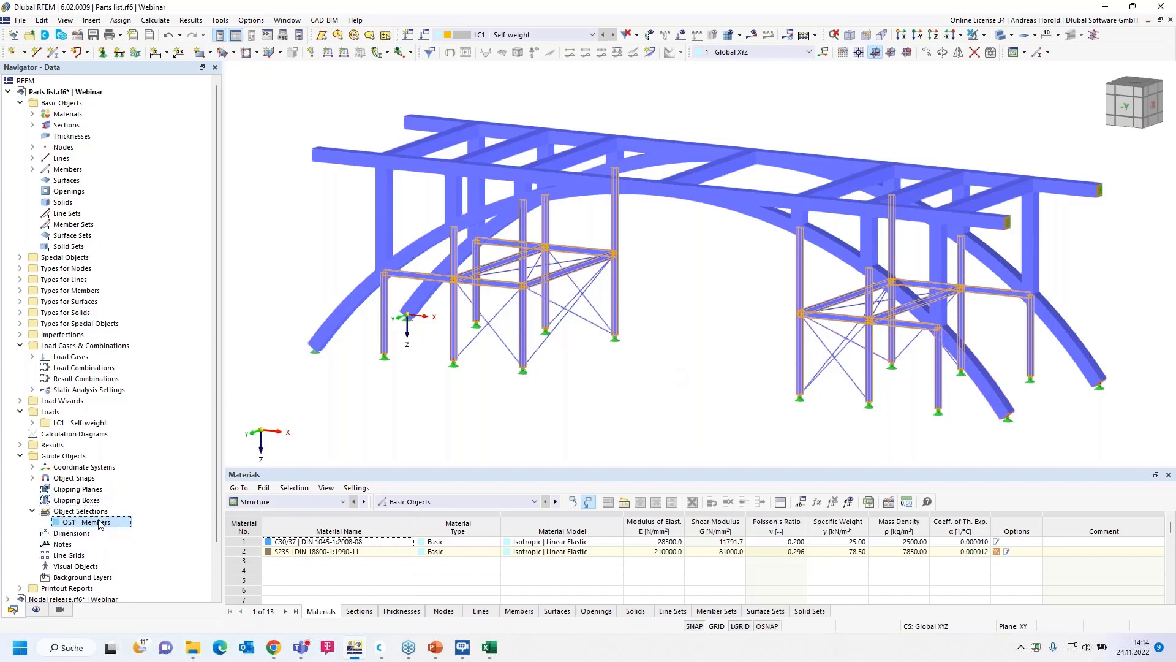
{"action": "double_click", "coordinate": [100, 523]}
{"action": "left_click", "coordinate": [653, 213]}
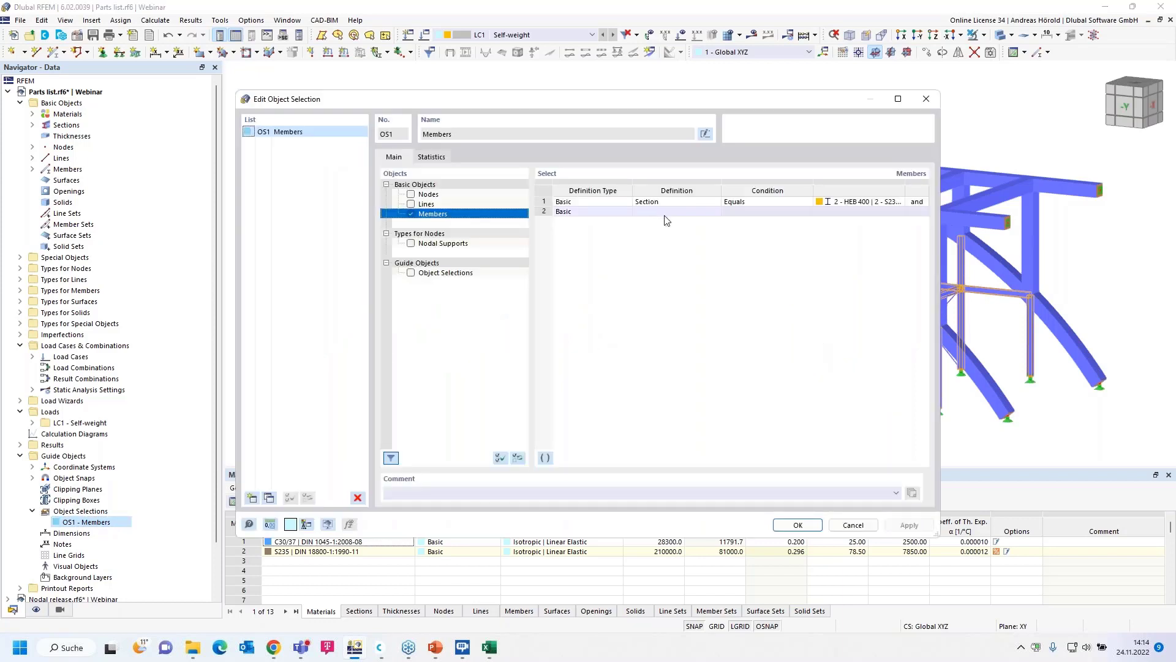
{"action": "left_click", "coordinate": [668, 213]}
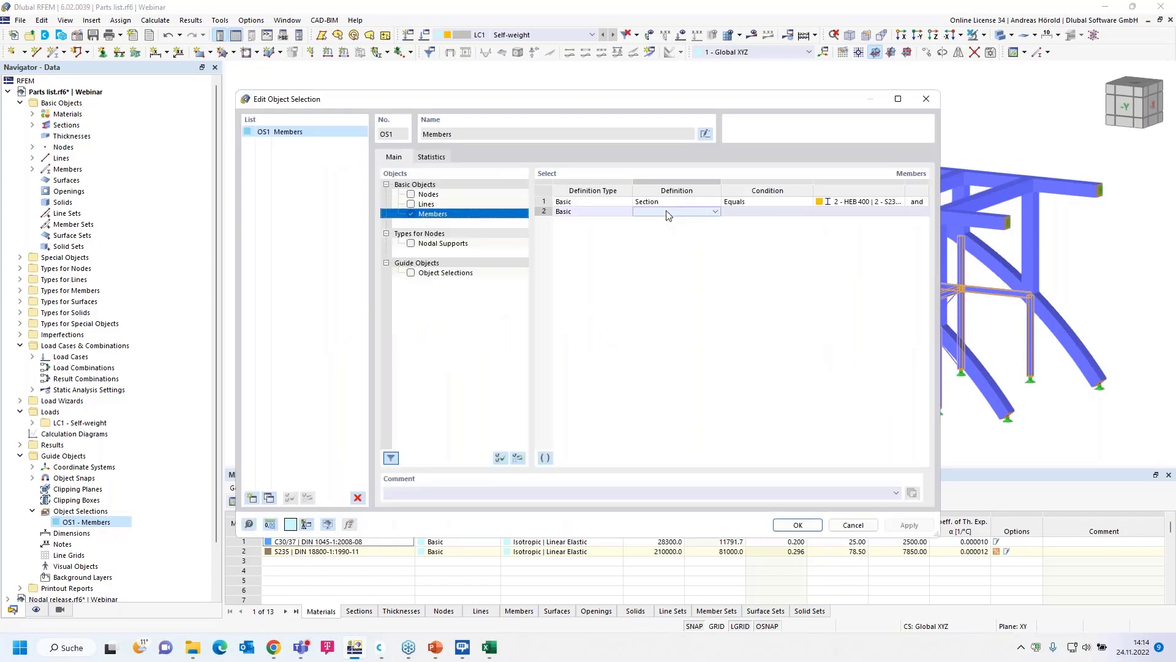
{"action": "left_click", "coordinate": [713, 212]}
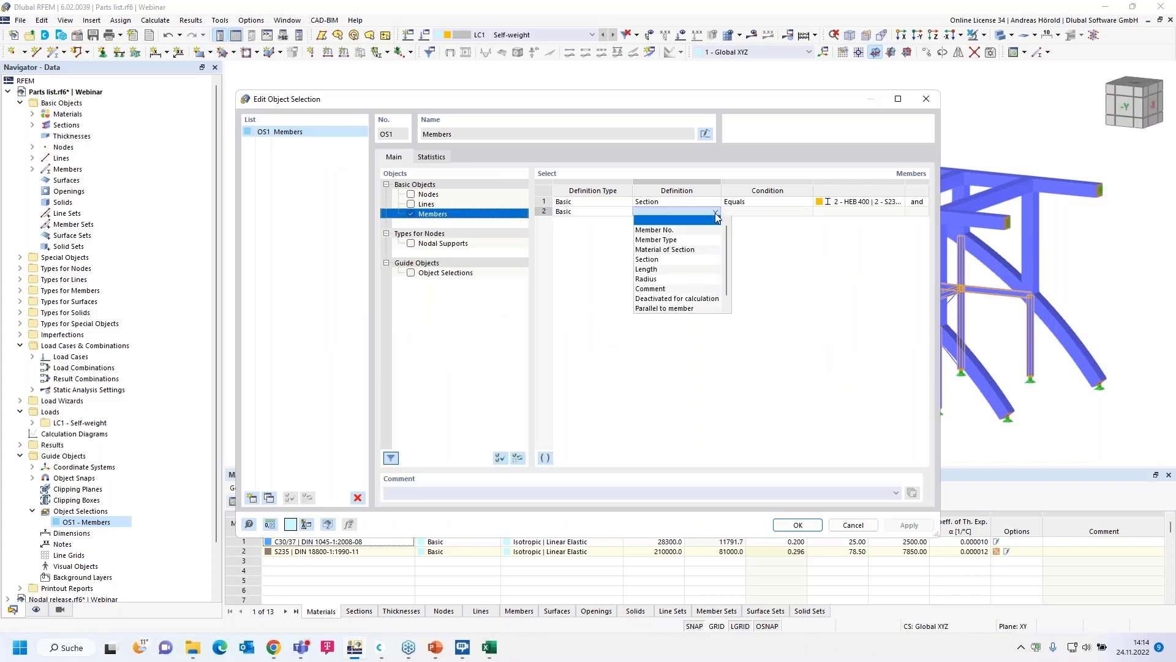
{"action": "left_click", "coordinate": [682, 271]}
Step: Set the length condition to Is Greater Than 6 m and save the edited object selection
{"action": "left_click", "coordinate": [755, 213]}
{"action": "left_click", "coordinate": [807, 212]}
{"action": "left_click", "coordinate": [781, 240]}
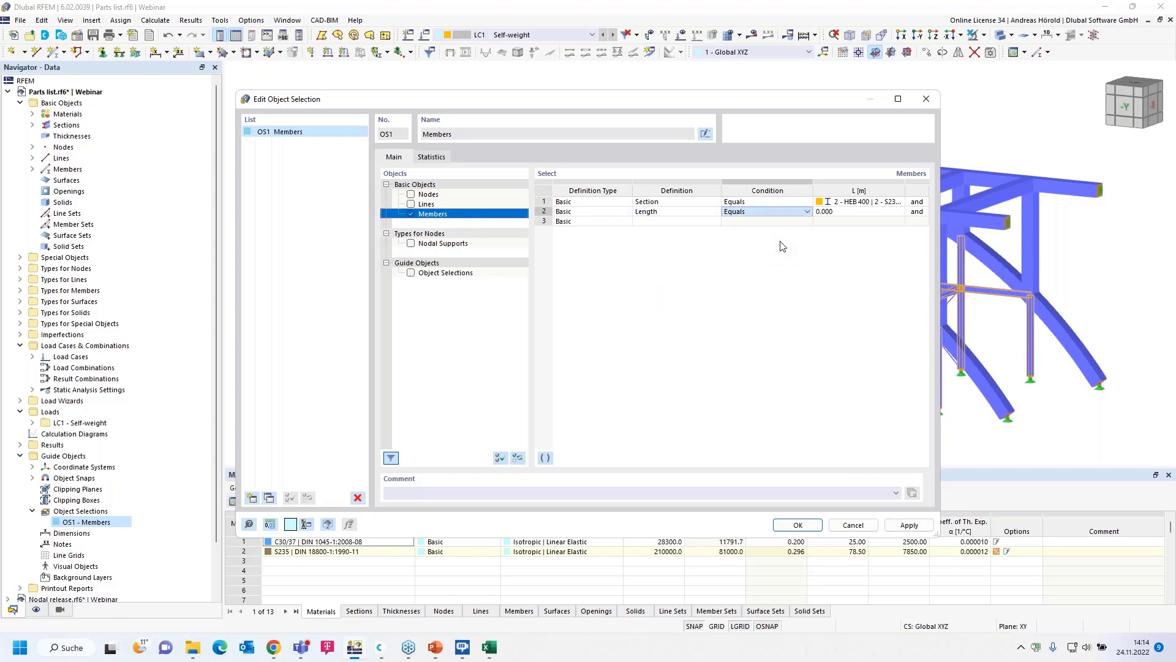
{"action": "left_click", "coordinate": [824, 211]}
{"action": "type", "text": "6"}
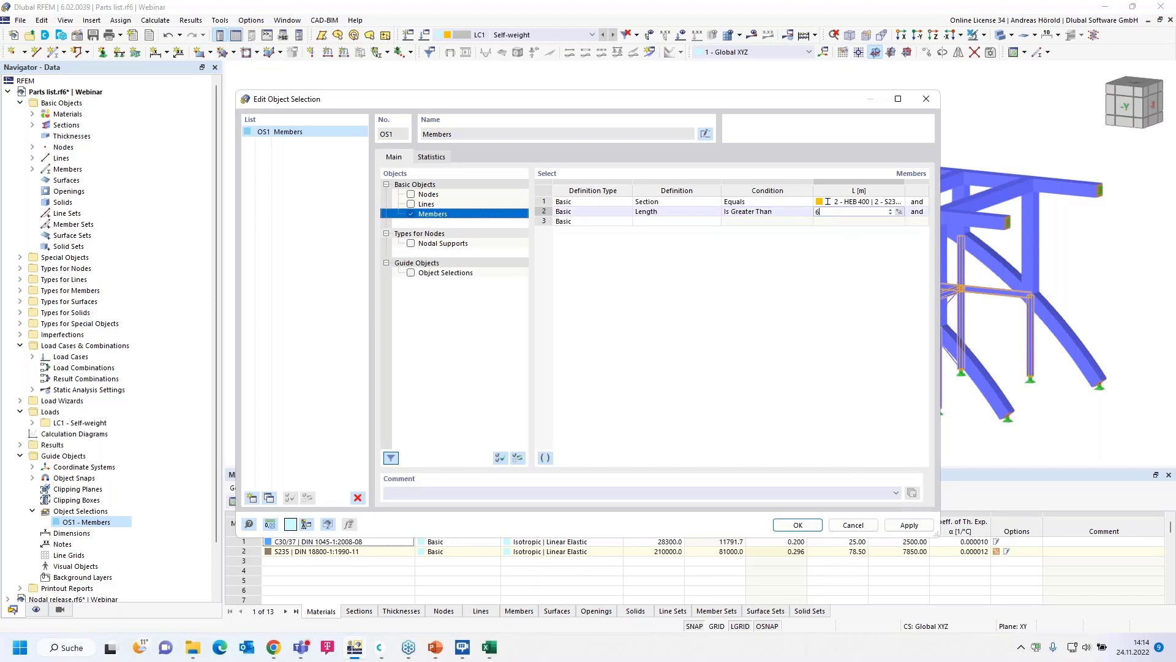
{"action": "key", "text": "Return"}
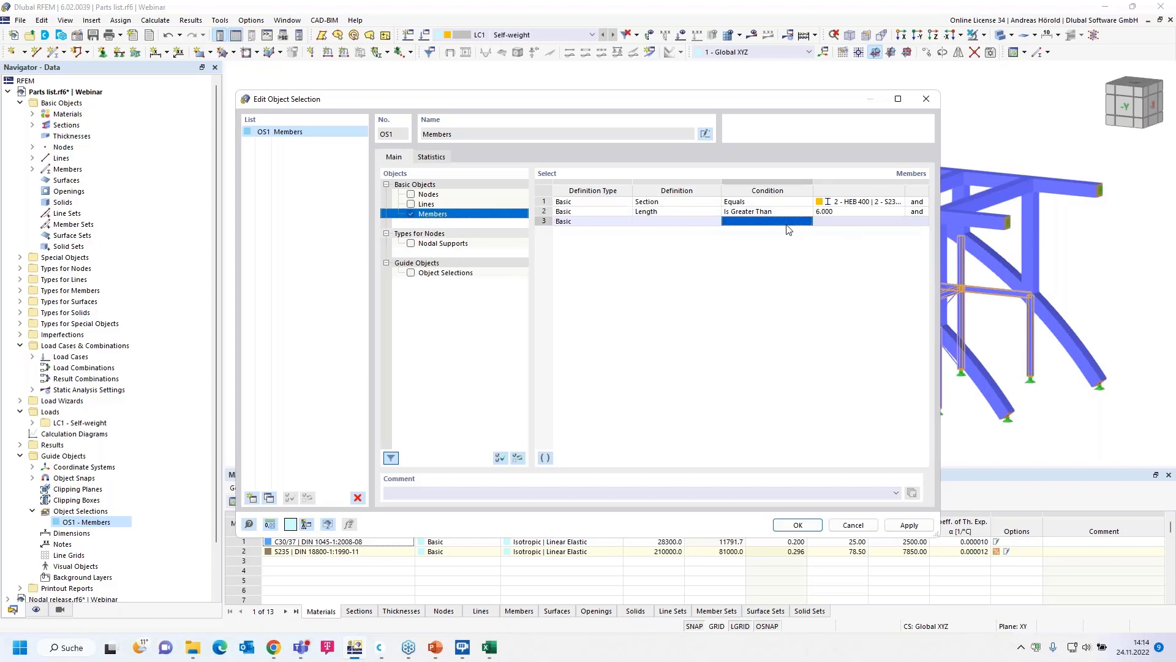
{"action": "left_click", "coordinate": [798, 526]}
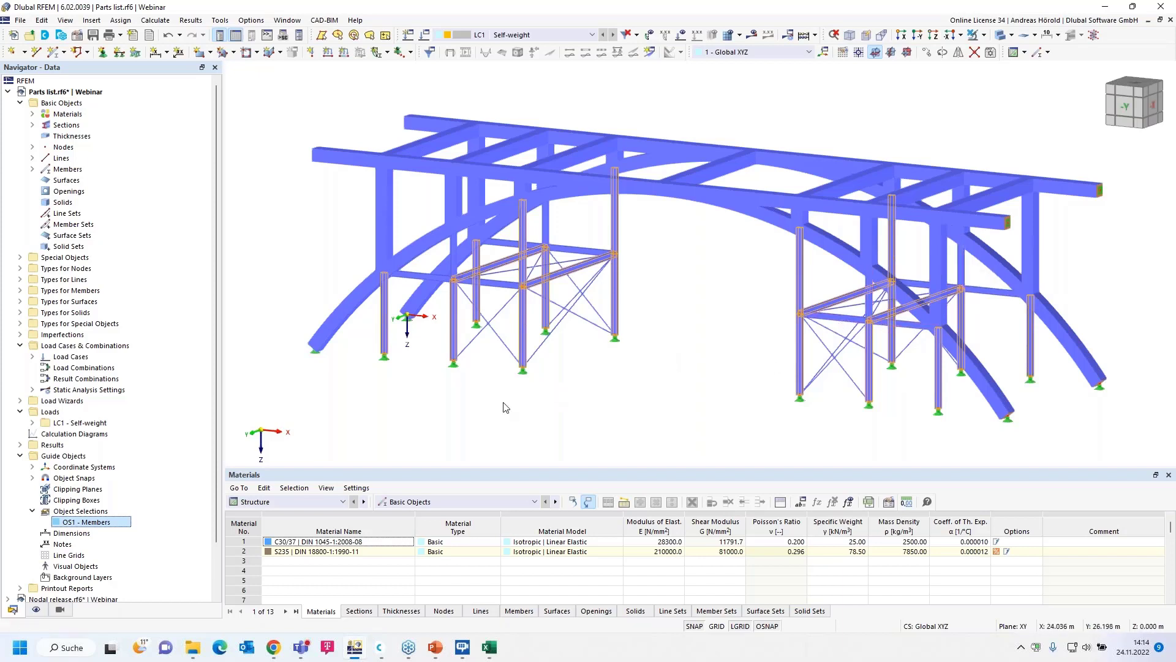
Step: Create a second object selection, OS2, and choose members as its object type
{"action": "right_click", "coordinate": [94, 513]}
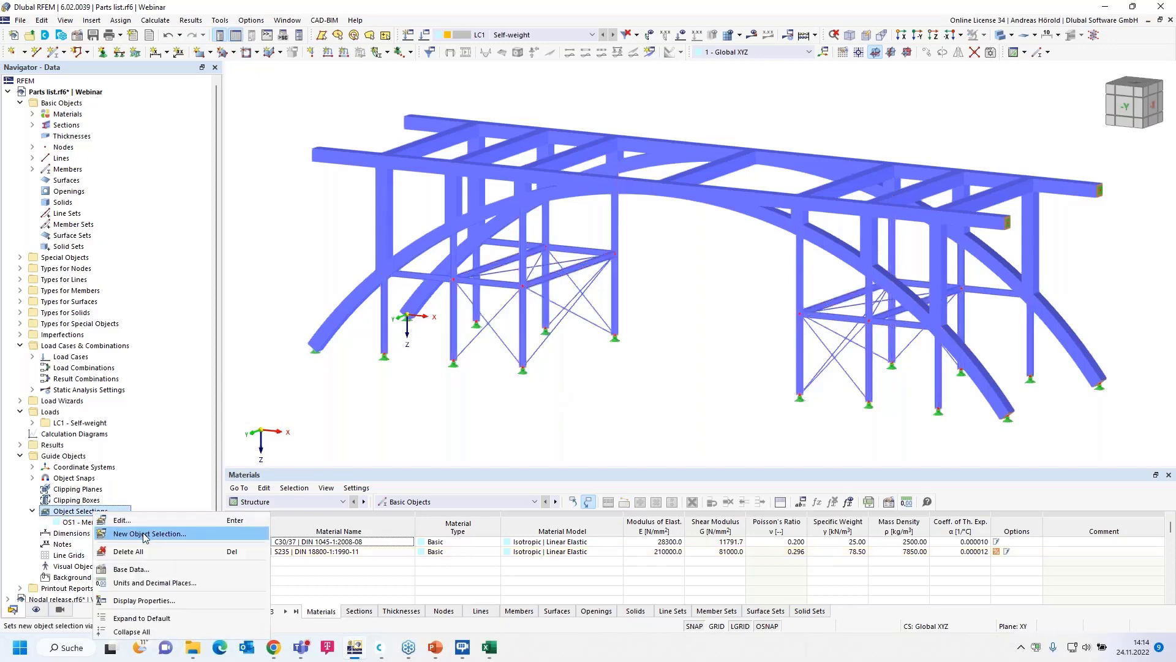
{"action": "left_click", "coordinate": [145, 535]}
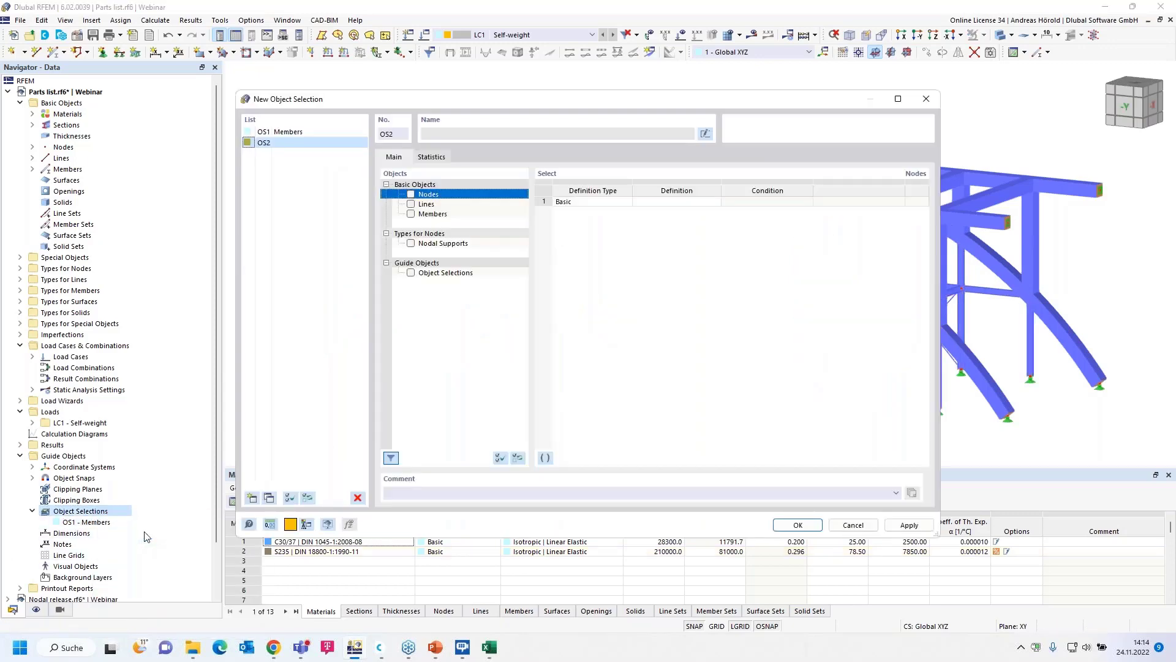
{"action": "left_click", "coordinate": [412, 213]}
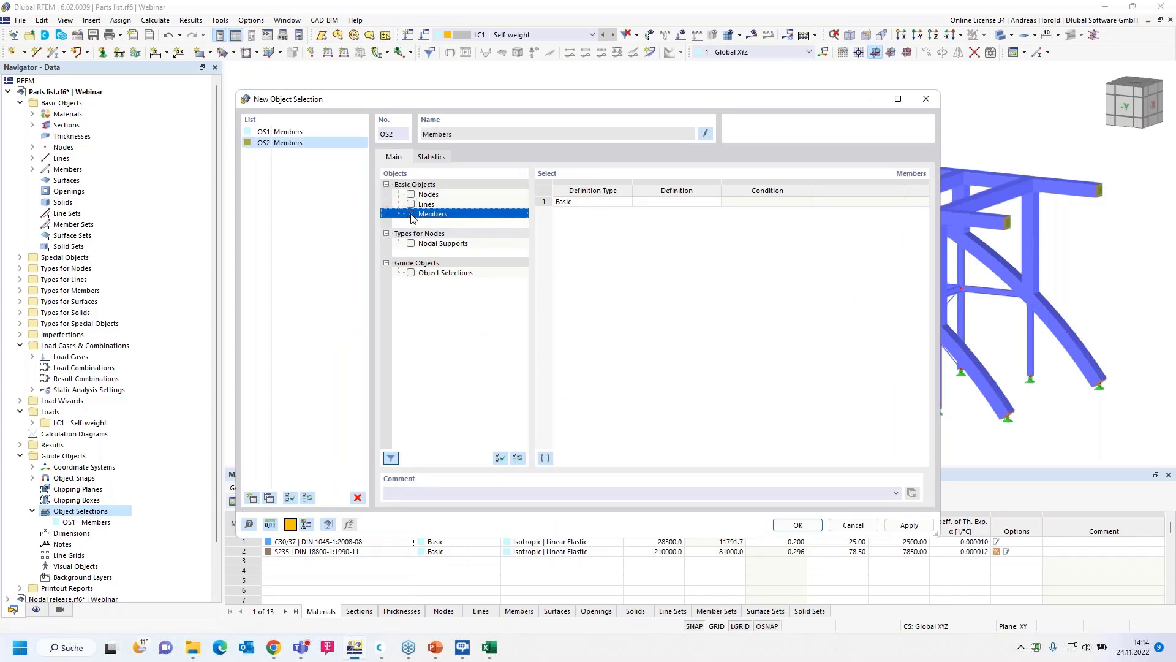
Step: Define the first OS2 criterion so that the member section equals 1 - R_M1 1000/1000
{"action": "left_click", "coordinate": [680, 203]}
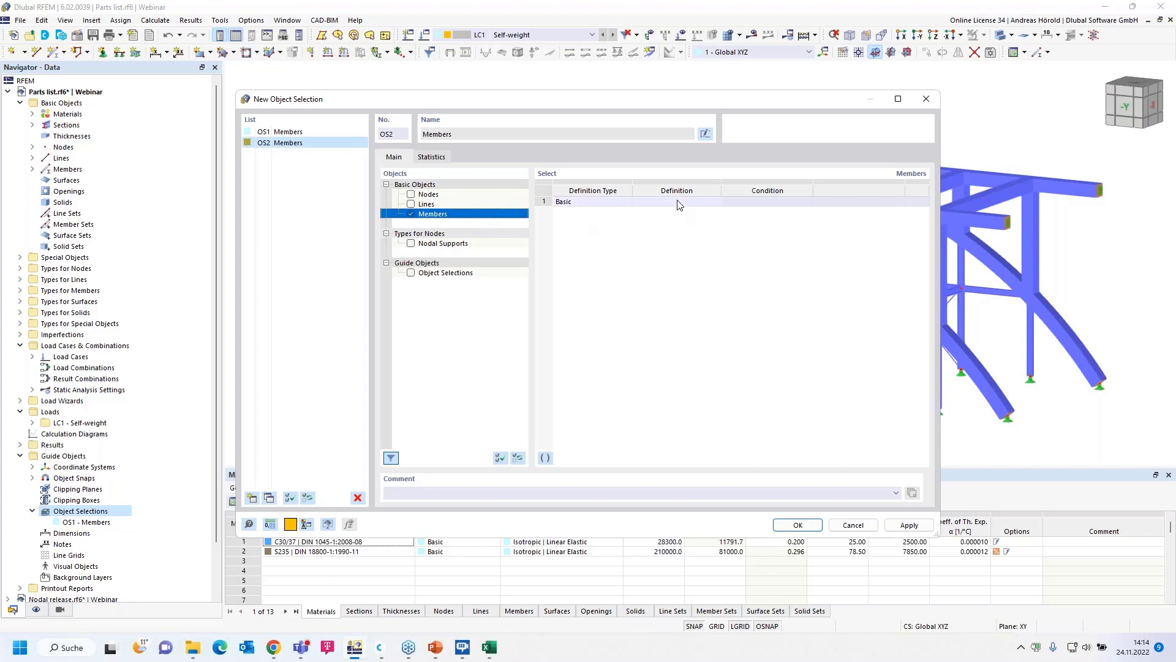
{"action": "left_click", "coordinate": [674, 202]}
{"action": "left_click", "coordinate": [715, 204]}
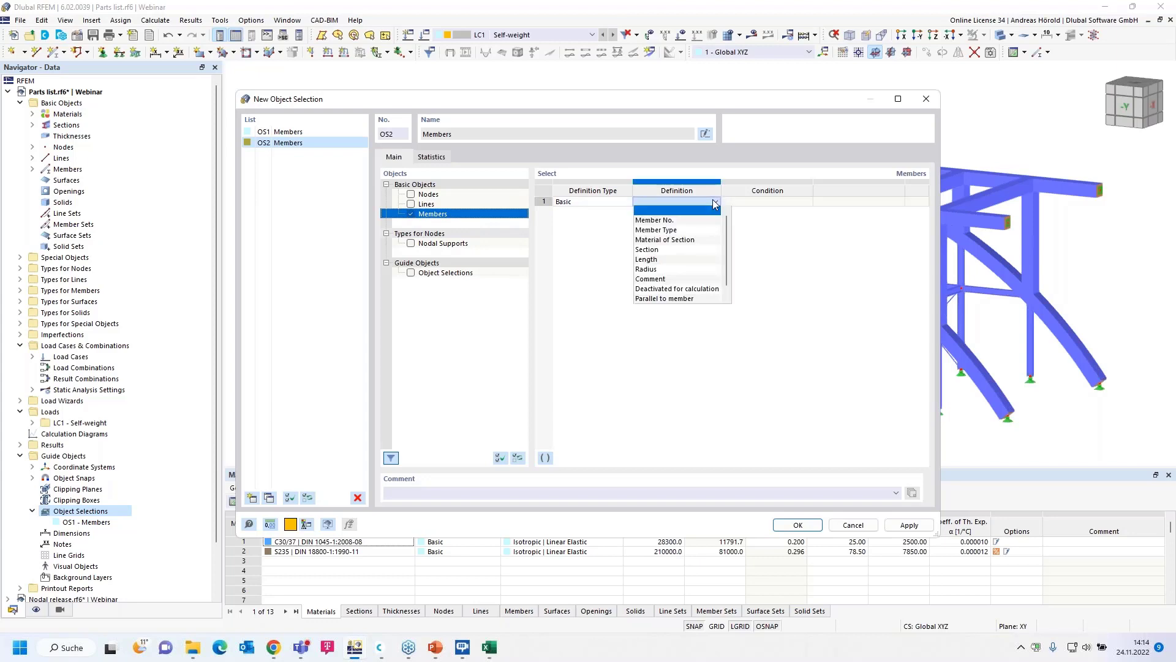
{"action": "left_click", "coordinate": [683, 250]}
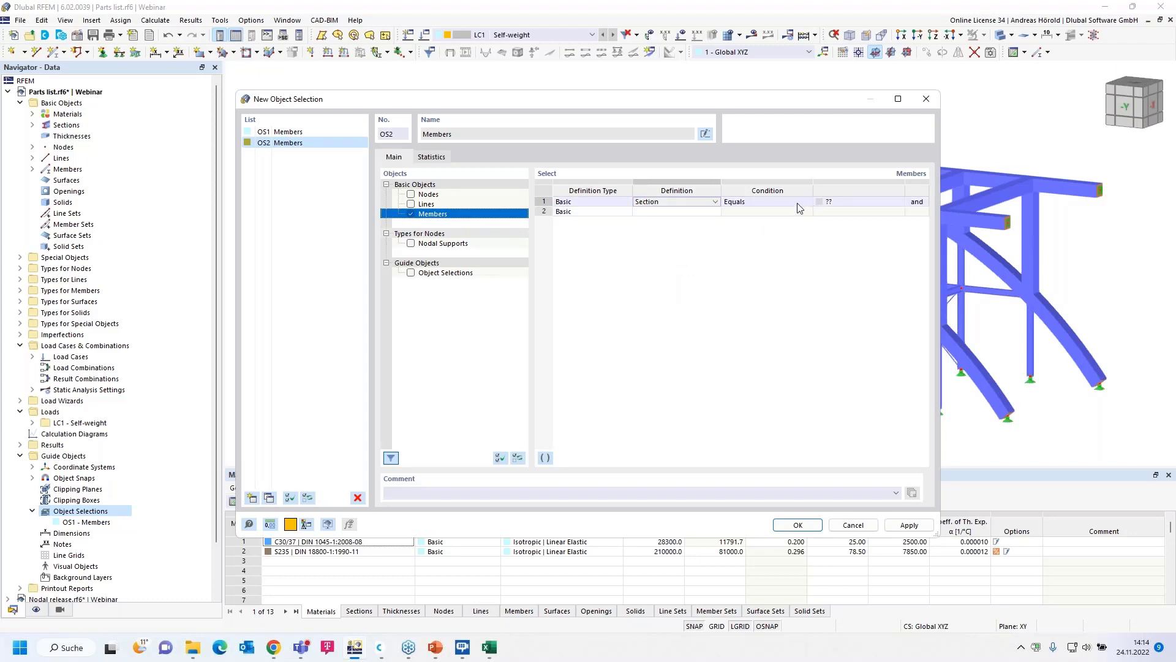
{"action": "left_click", "coordinate": [895, 207]}
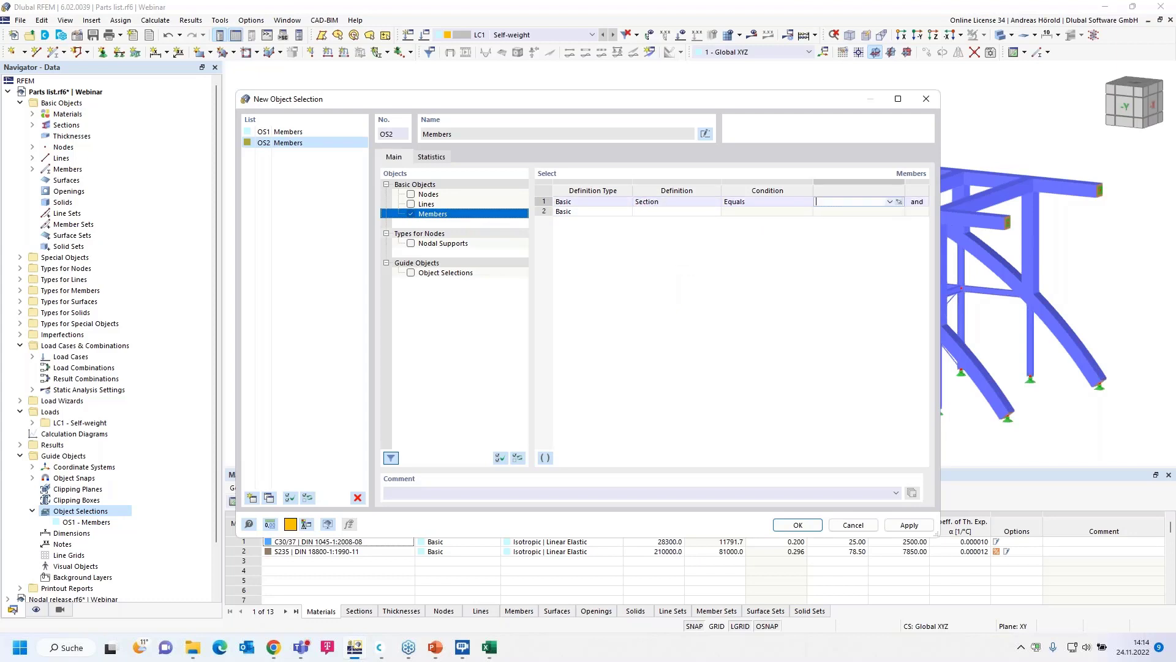
{"action": "left_click", "coordinate": [890, 202]}
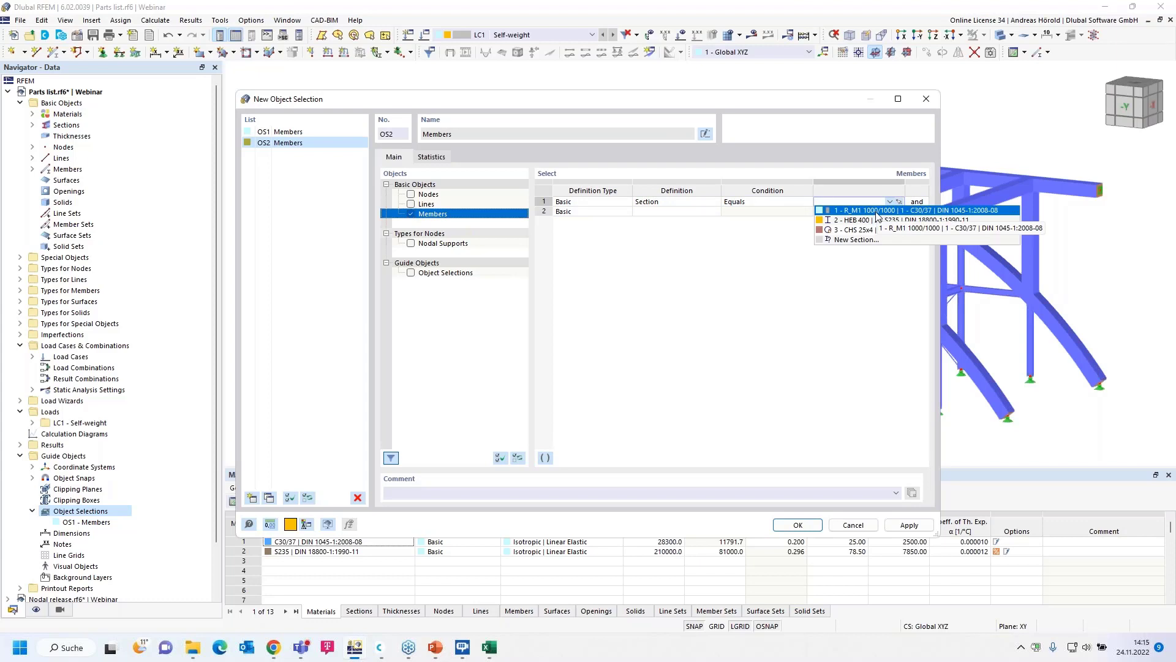
{"action": "left_click", "coordinate": [876, 210]}
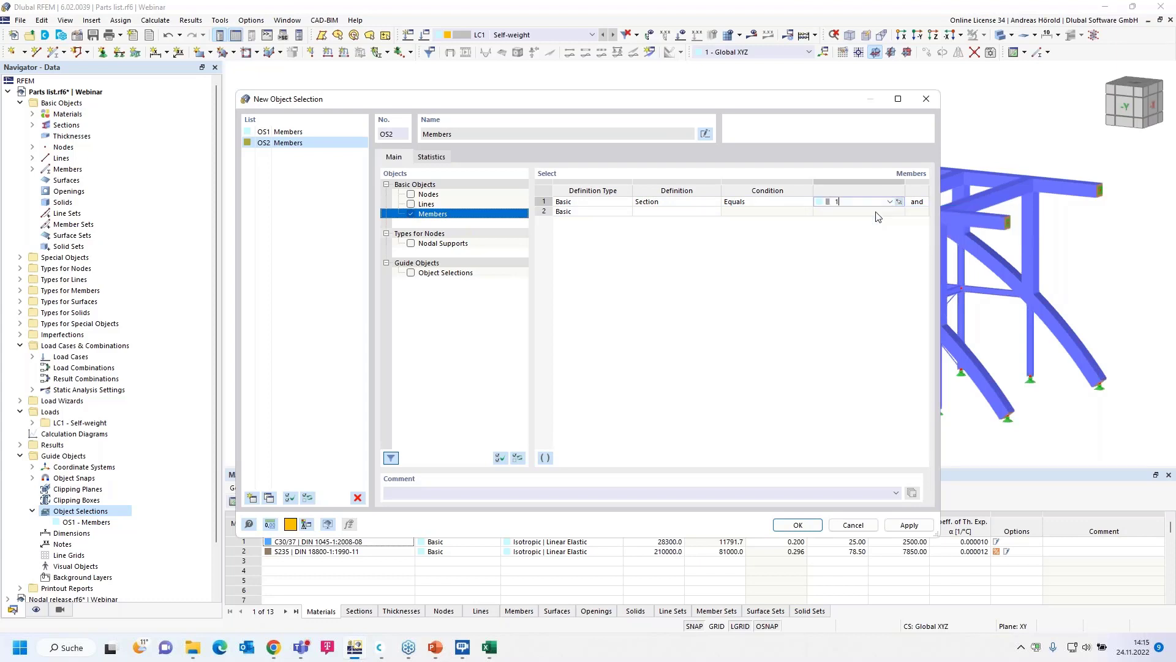
{"action": "left_click", "coordinate": [684, 213]}
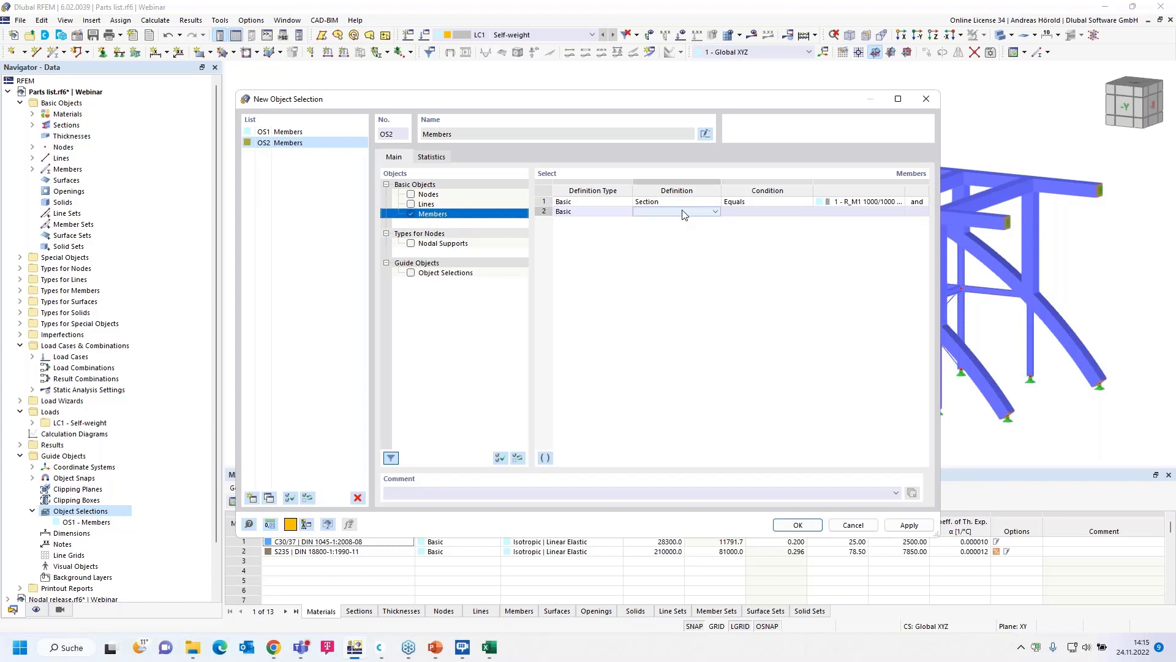
Step: Add a second OS2 criterion requiring that the member radius Does Not Equal 0.000 m, and save the object selection
{"action": "left_click", "coordinate": [716, 213]}
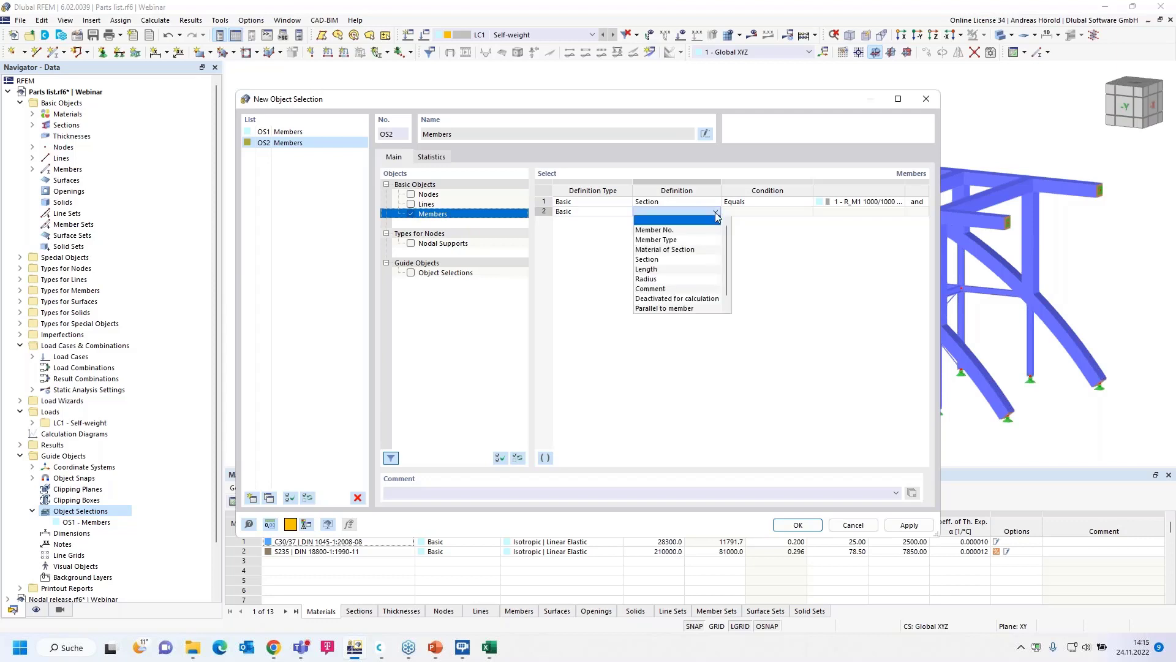
{"action": "left_click", "coordinate": [679, 281]}
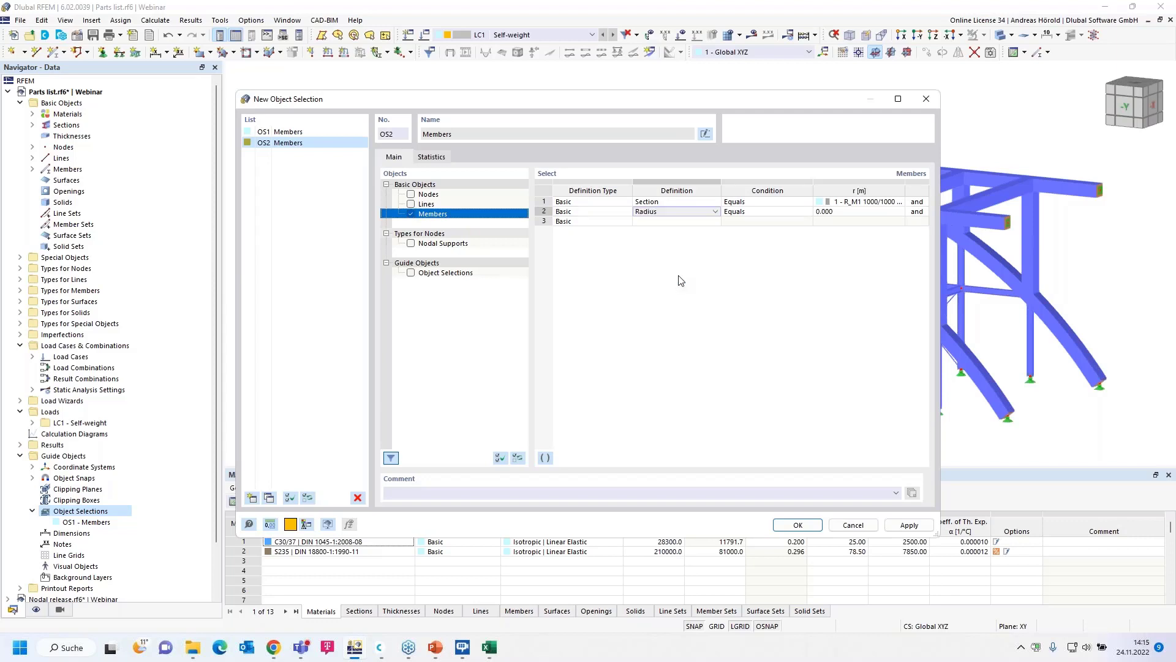
{"action": "left_click", "coordinate": [769, 212]}
{"action": "left_click", "coordinate": [807, 211]}
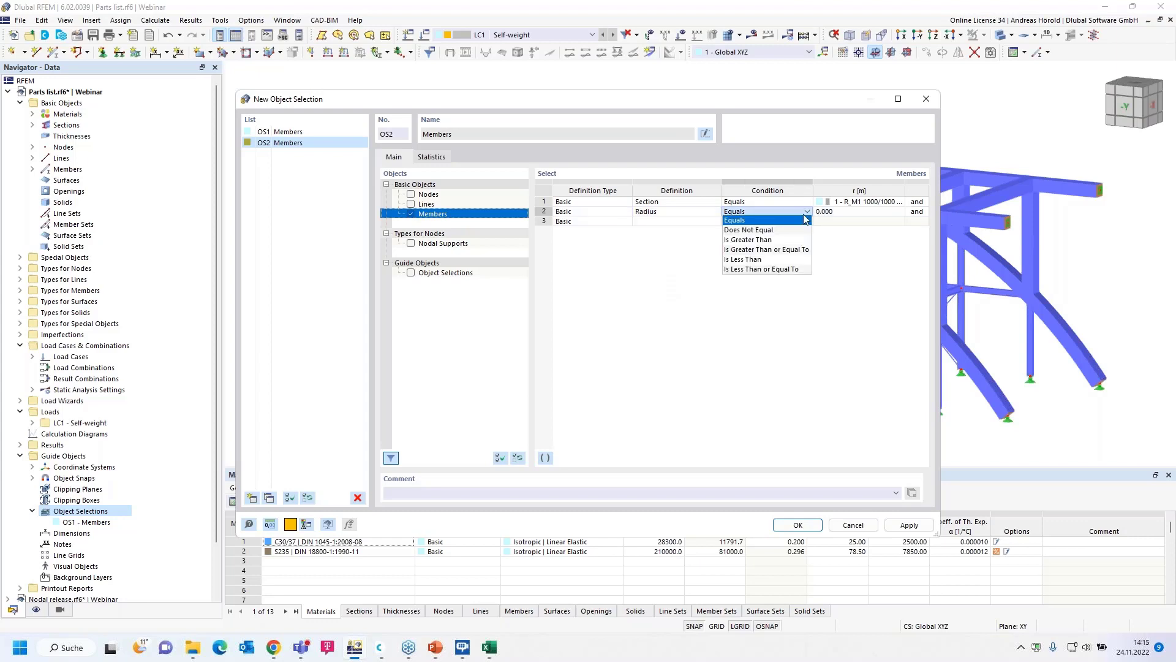
{"action": "left_click", "coordinate": [786, 231]}
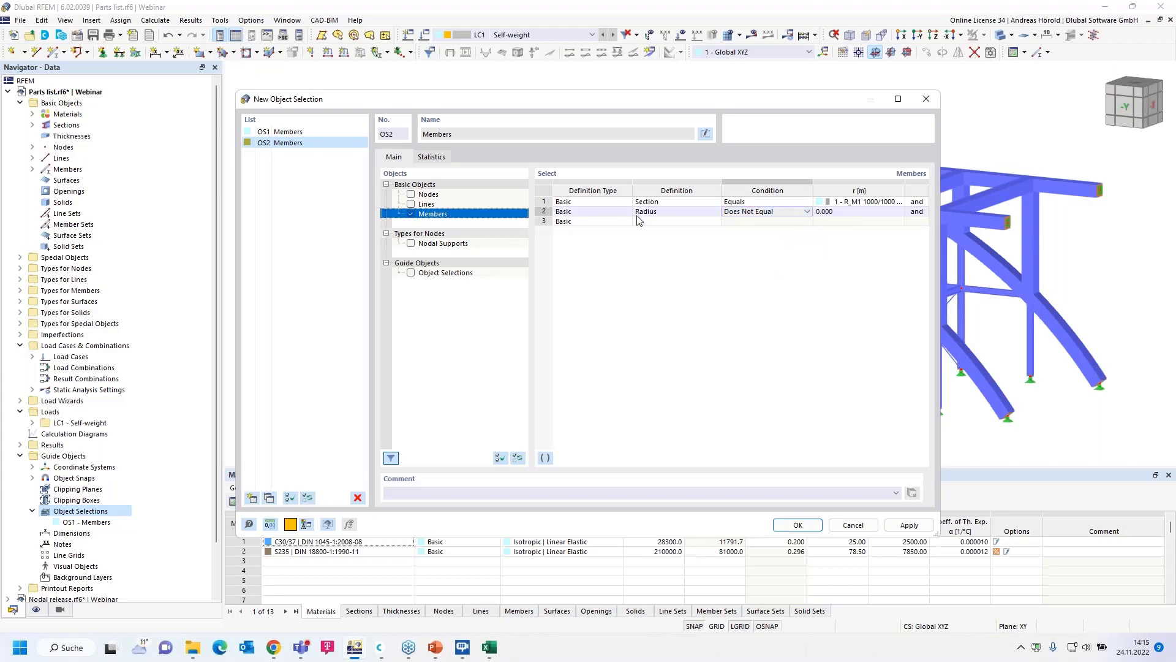
{"action": "left_click", "coordinate": [796, 526]}
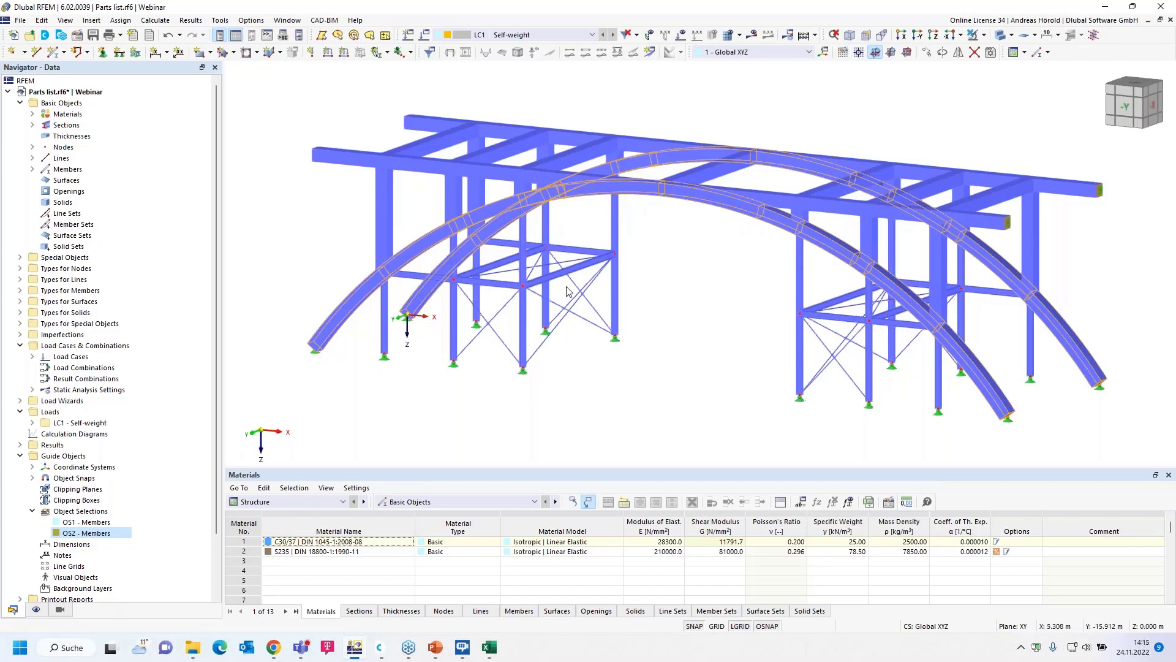
Step: Limit visibility to the selected arch members and their related objects, and save this display as a user-defined view named Bows
{"action": "left_click", "coordinate": [984, 35]}
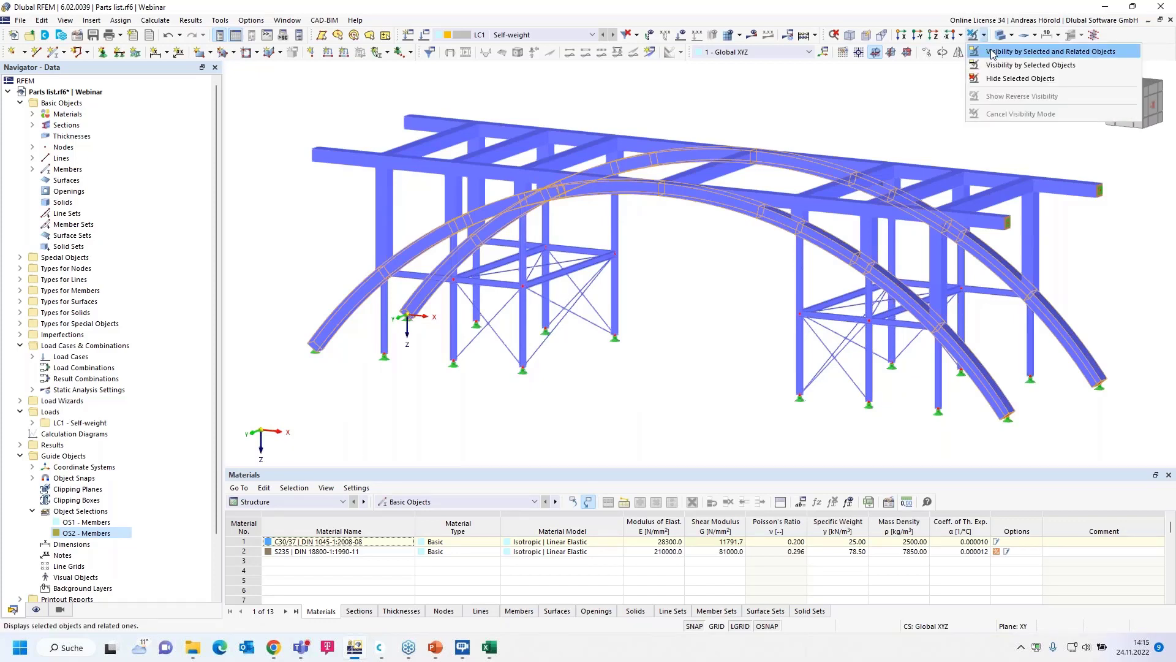
{"action": "left_click", "coordinate": [993, 53]}
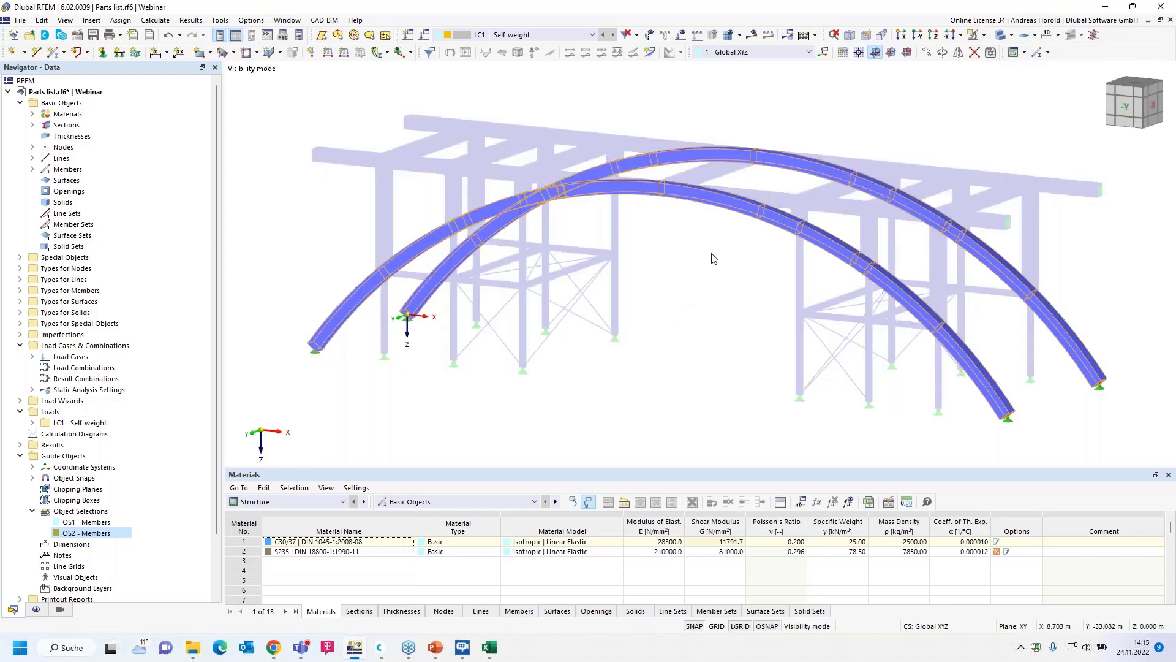
{"action": "left_click", "coordinate": [60, 610]}
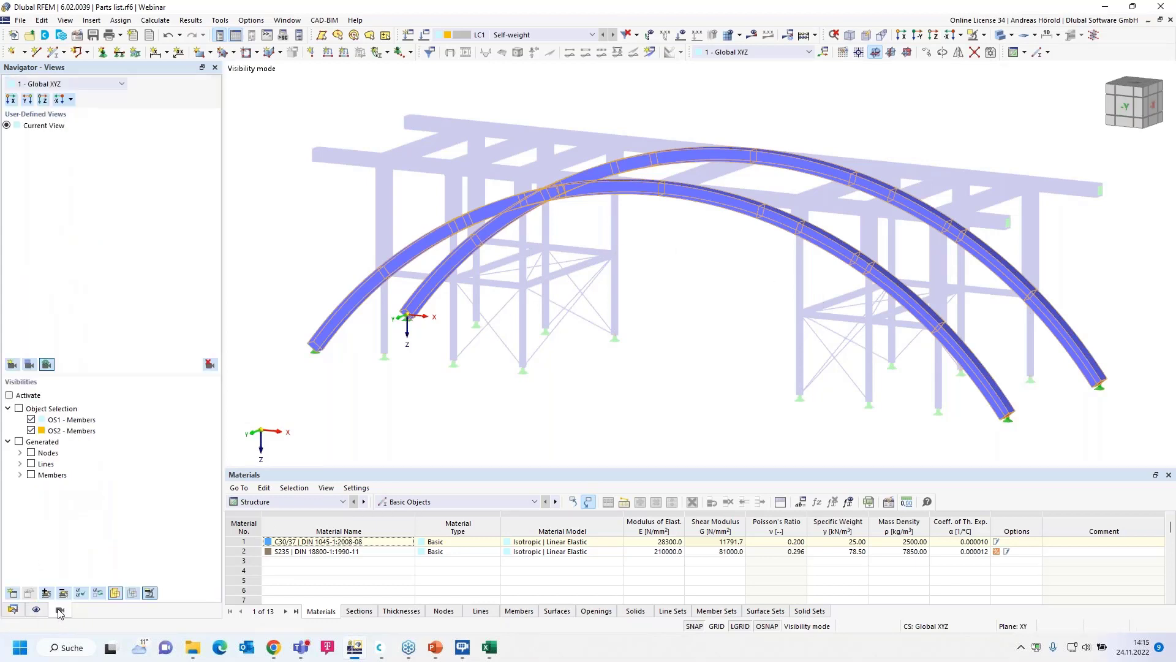
{"action": "left_click", "coordinate": [11, 365]}
{"action": "type", "text": "Bows"}
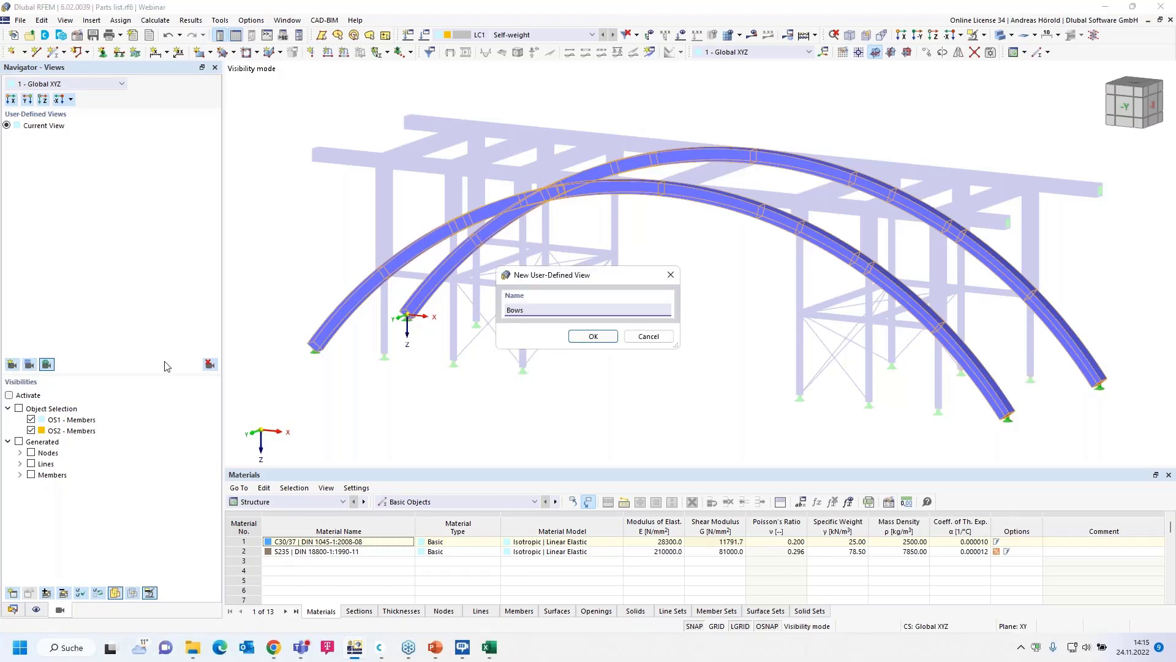
{"action": "left_click", "coordinate": [593, 337]}
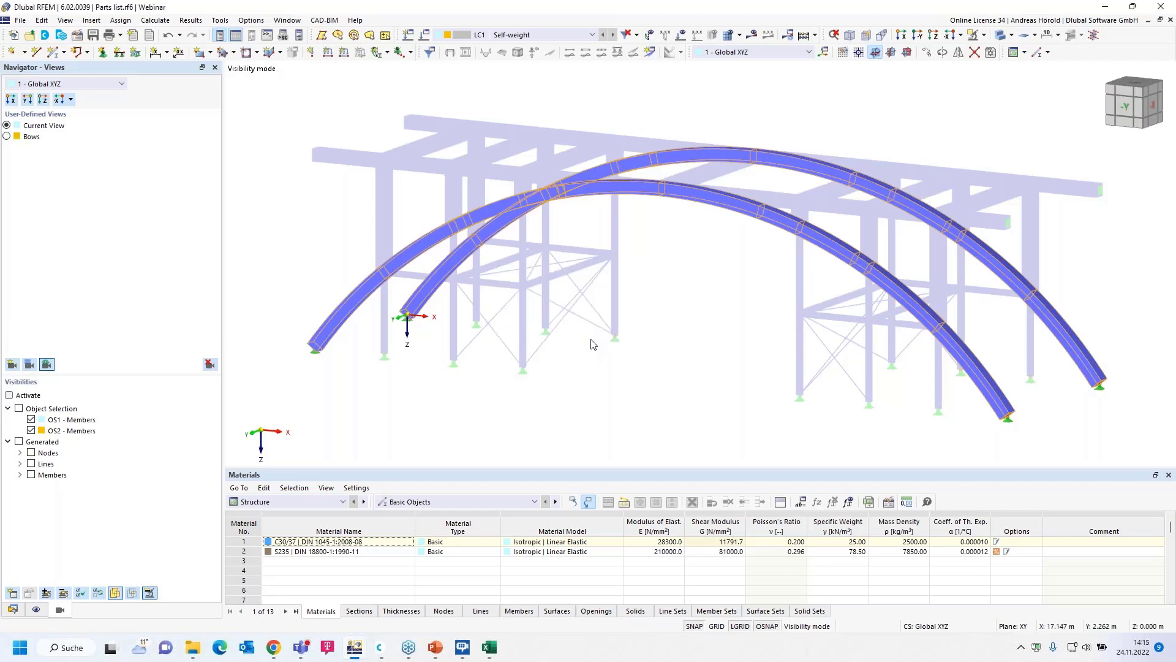
Step: Keep the current view active and cancel the visibility mode to show the whole bridge
{"action": "left_click", "coordinate": [7, 136]}
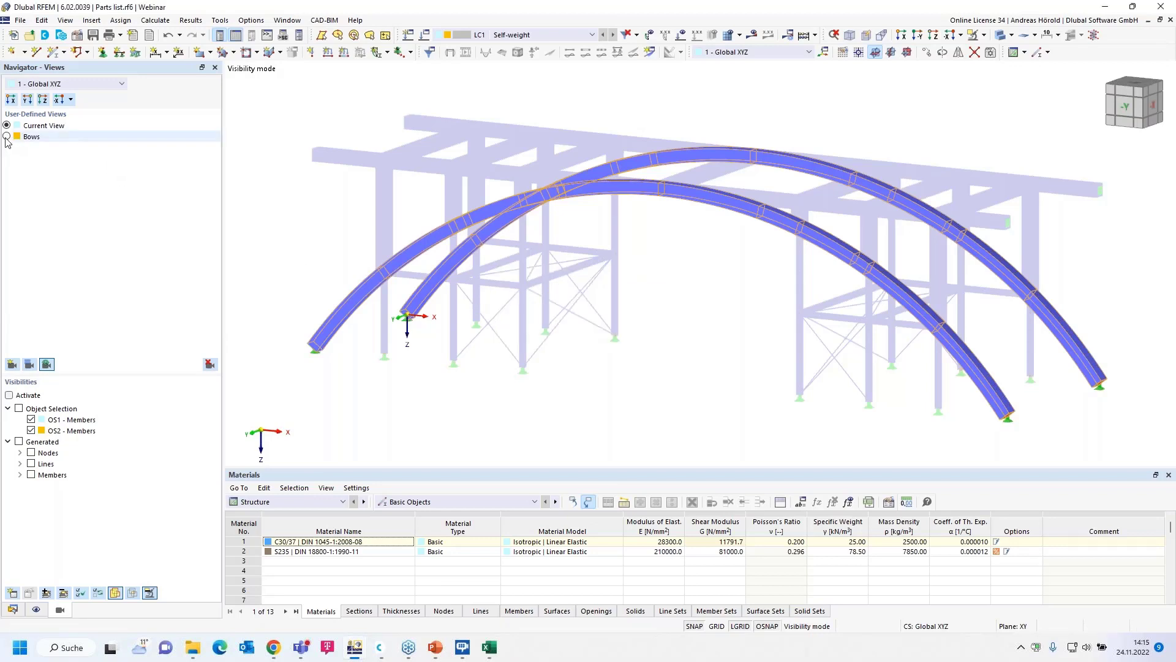
{"action": "left_click", "coordinate": [9, 125]}
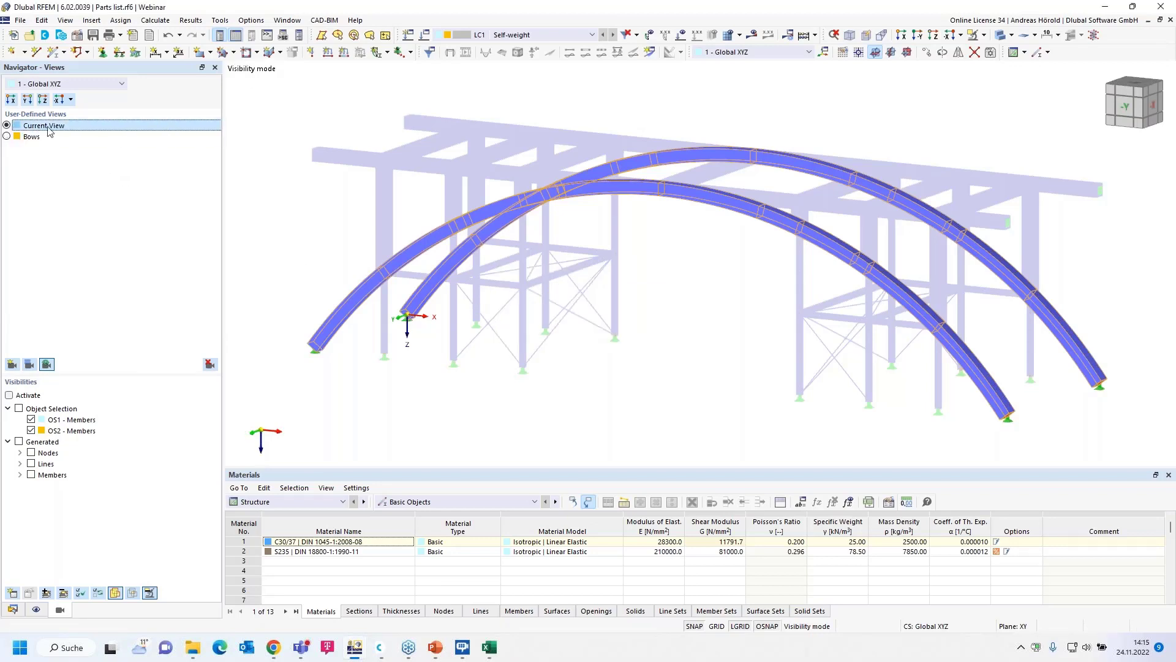
{"action": "left_click", "coordinate": [999, 38]}
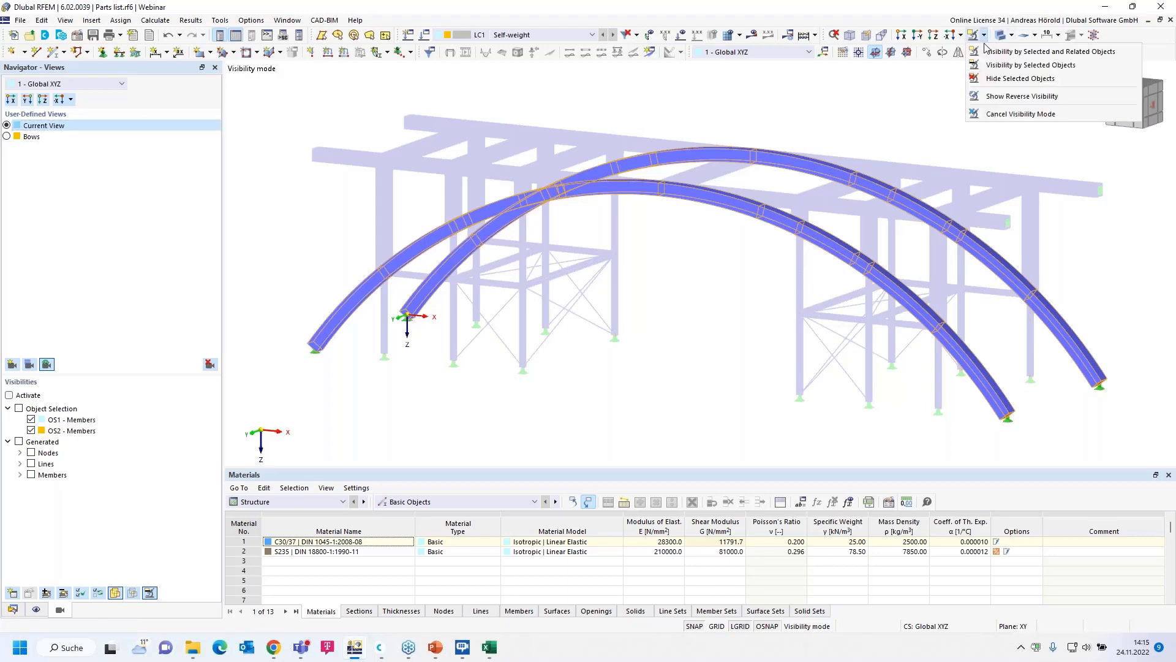
{"action": "left_click", "coordinate": [1018, 120]}
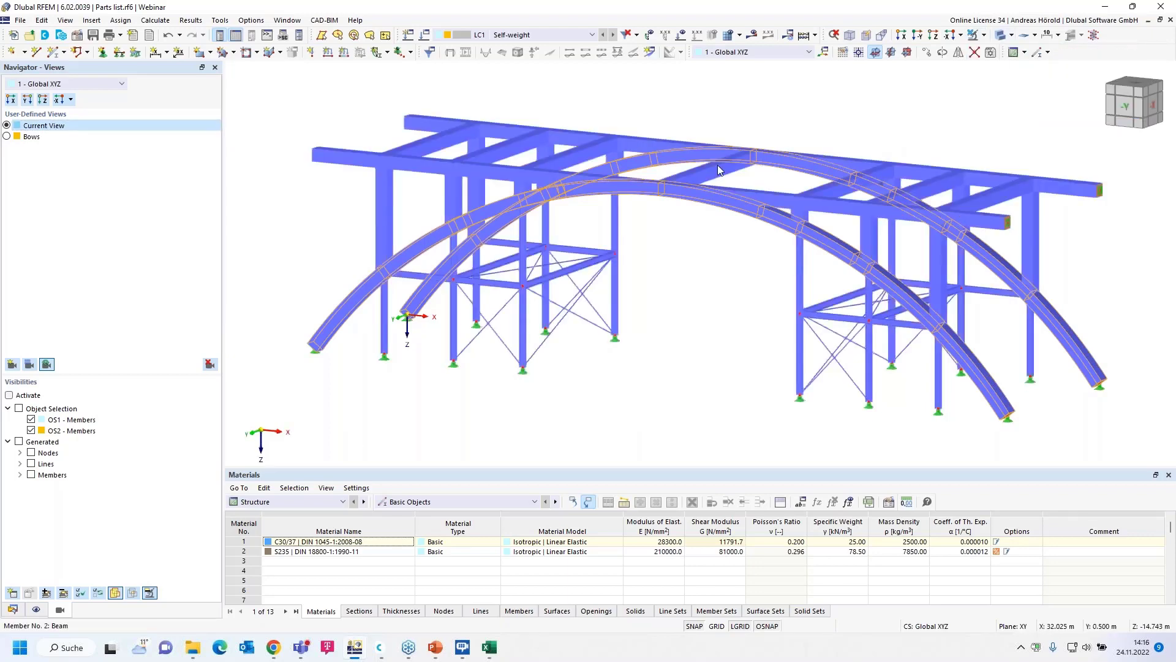
Step: Recall the saved Bows view to check it, and cancel the visibility mode to restore the full model
{"action": "left_click", "coordinate": [8, 137]}
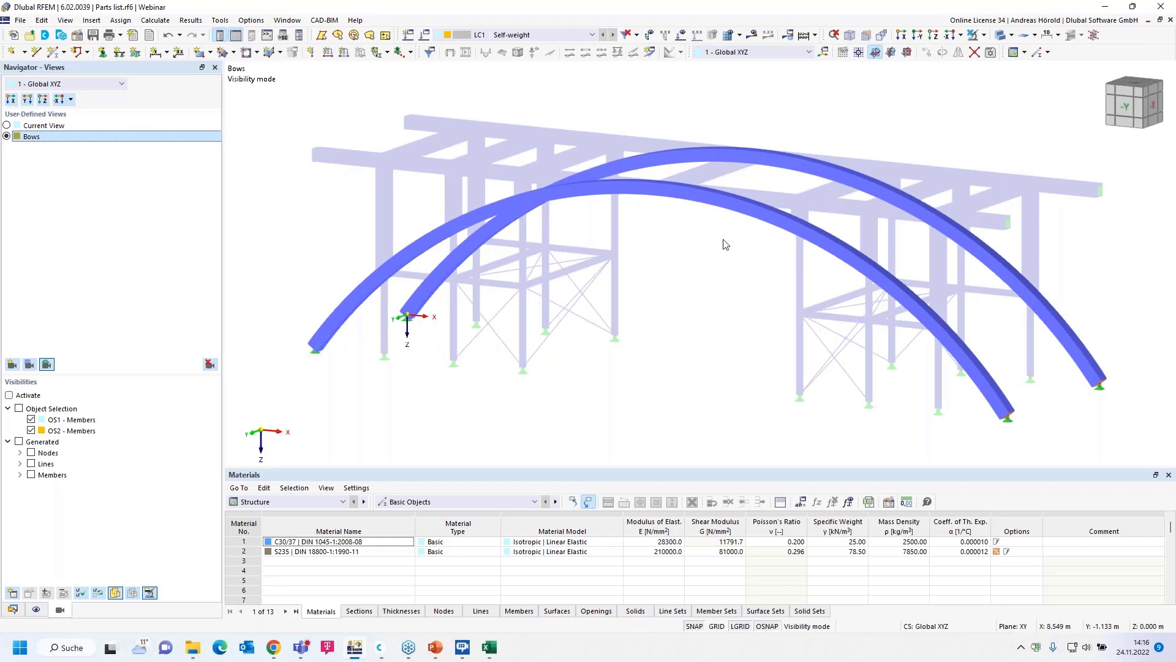
{"action": "left_click", "coordinate": [984, 35]}
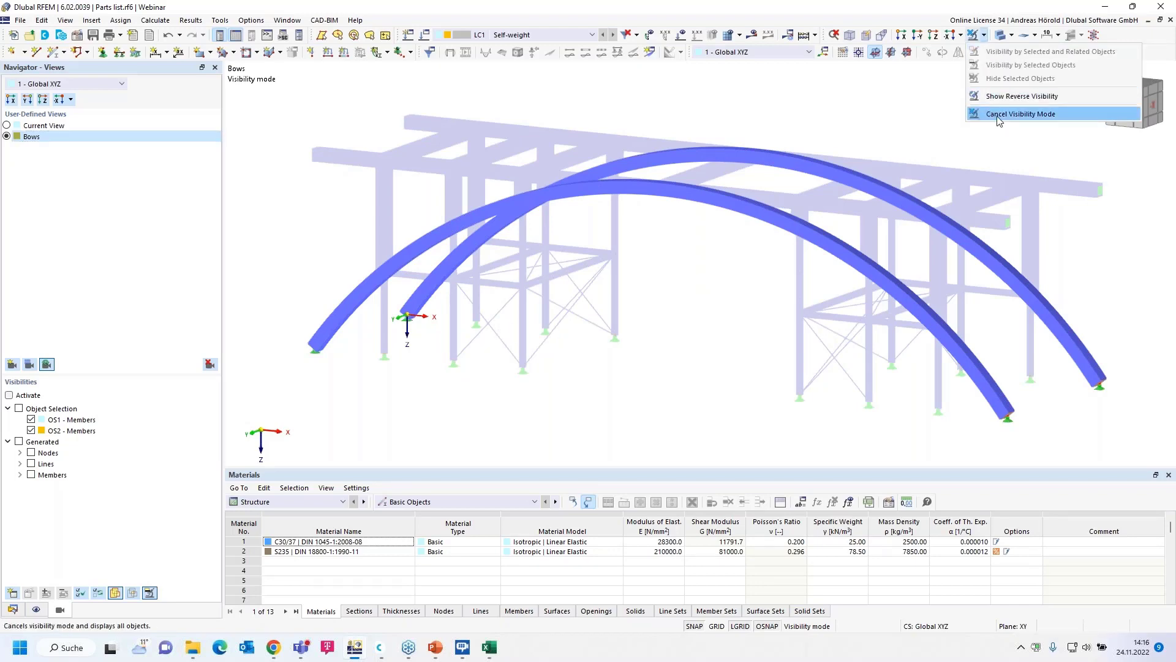
{"action": "left_click", "coordinate": [1027, 113]}
Step: Create a third object selection, OS3, in the model data and choose members as its object type
{"action": "left_click", "coordinate": [13, 609]}
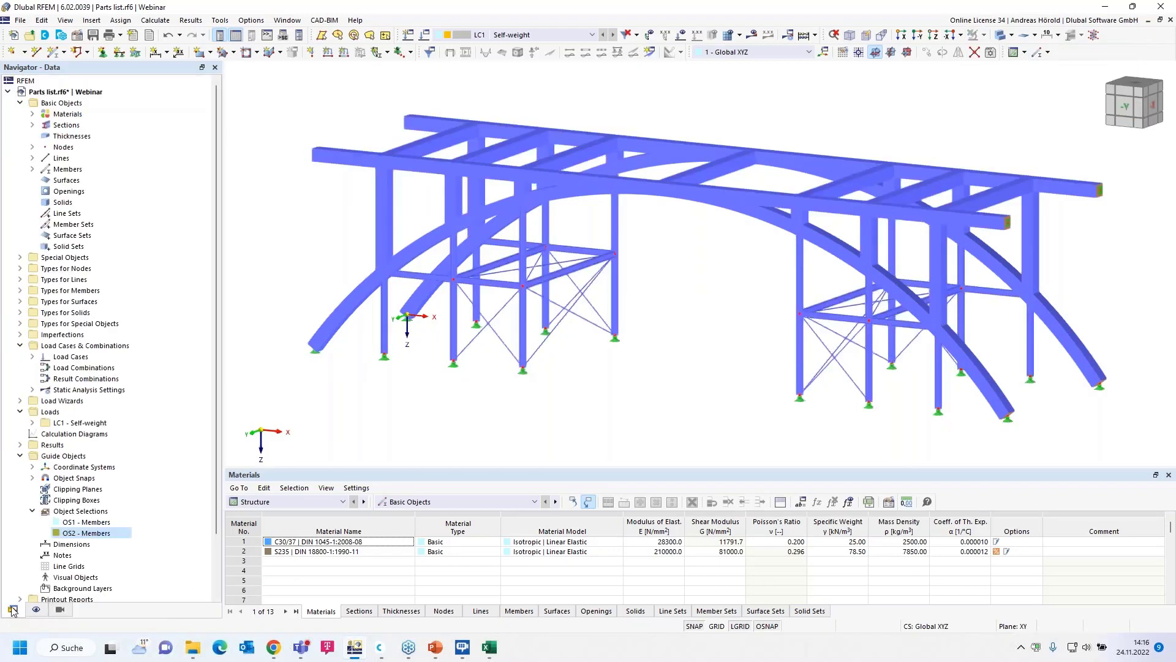
{"action": "right_click", "coordinate": [82, 511]}
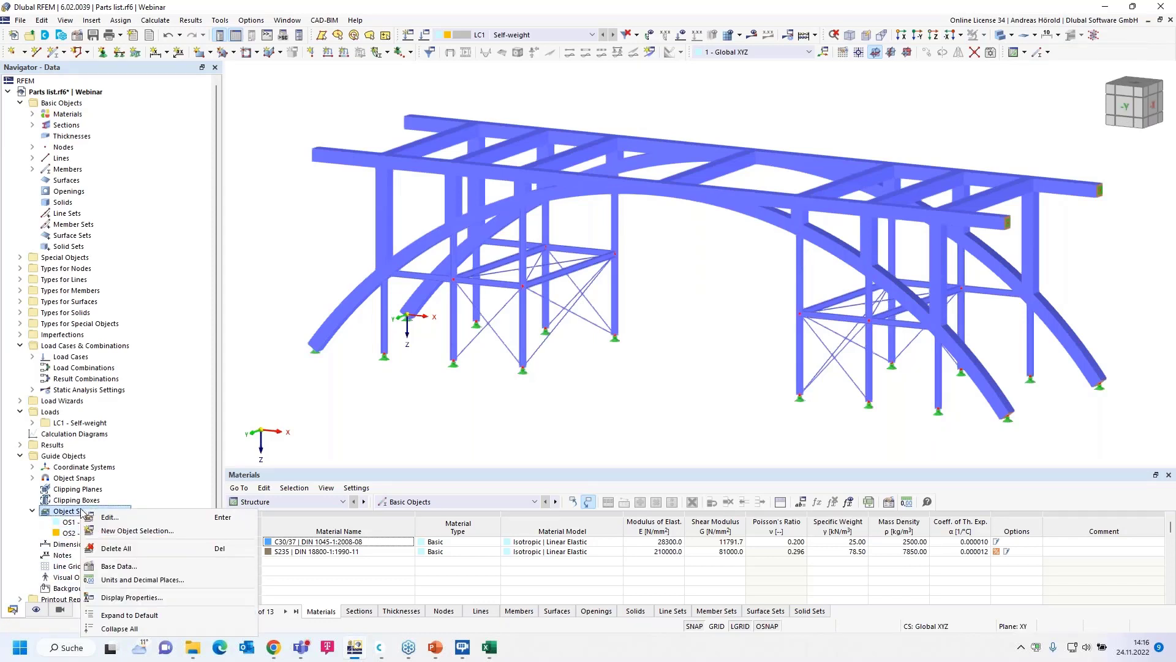
{"action": "left_click", "coordinate": [131, 530]}
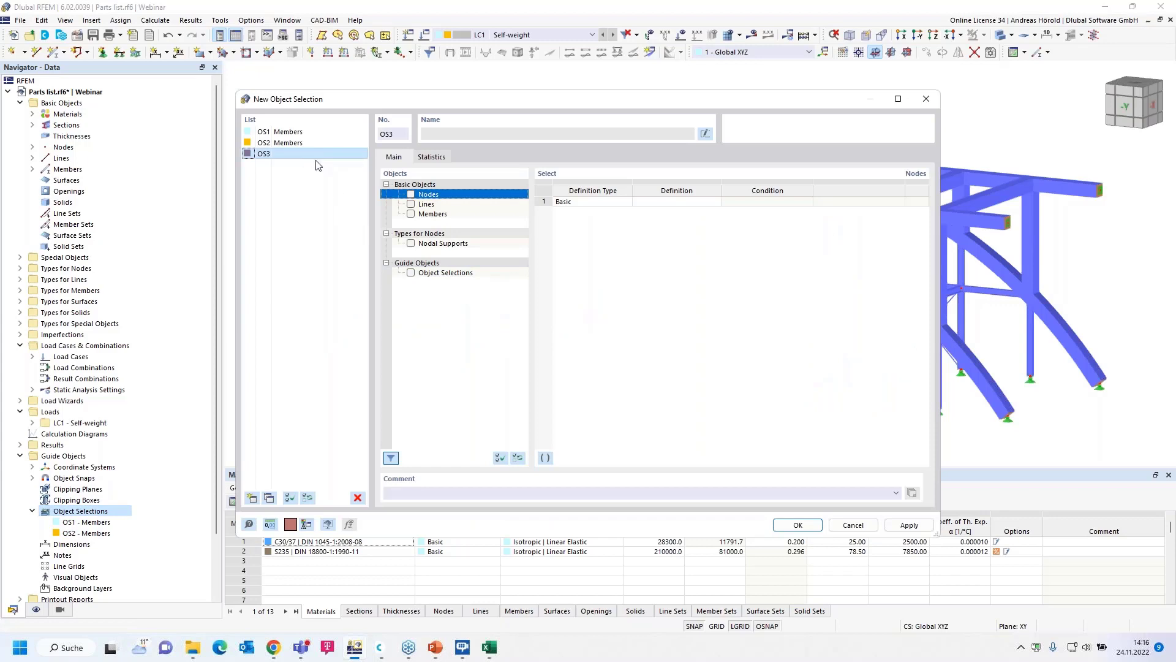
{"action": "left_click", "coordinate": [432, 214]}
{"action": "left_click", "coordinate": [412, 214]}
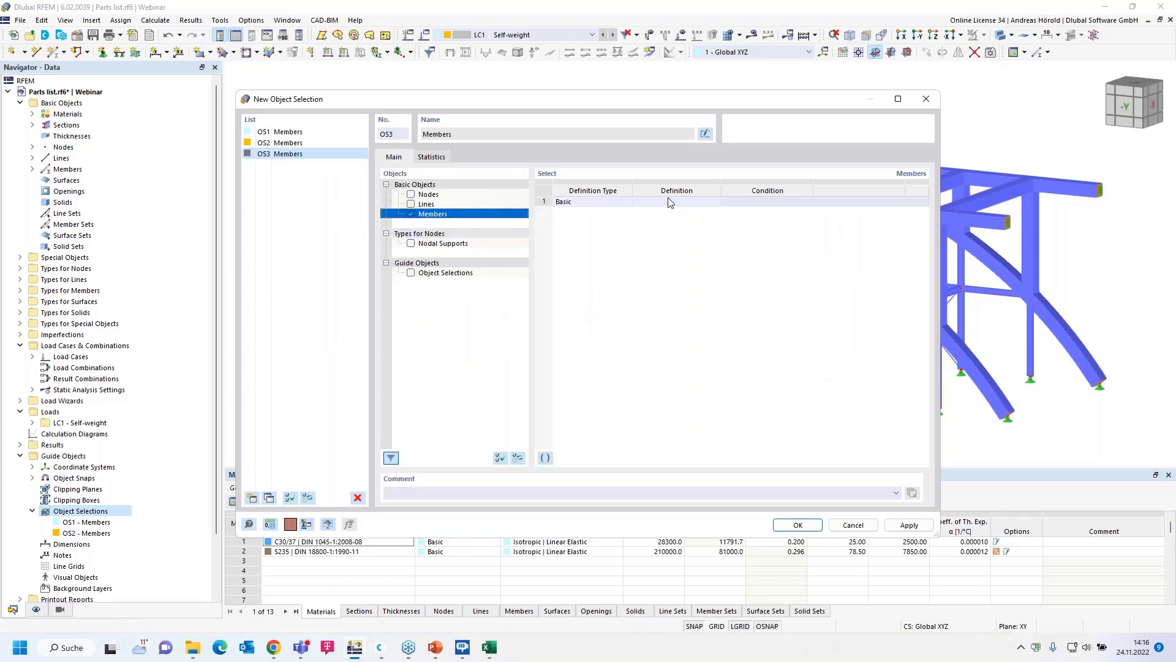
Step: Define the first OS3 criterion so that the member section equals 1 - R_M1 1000/1000
{"action": "left_click", "coordinate": [678, 202]}
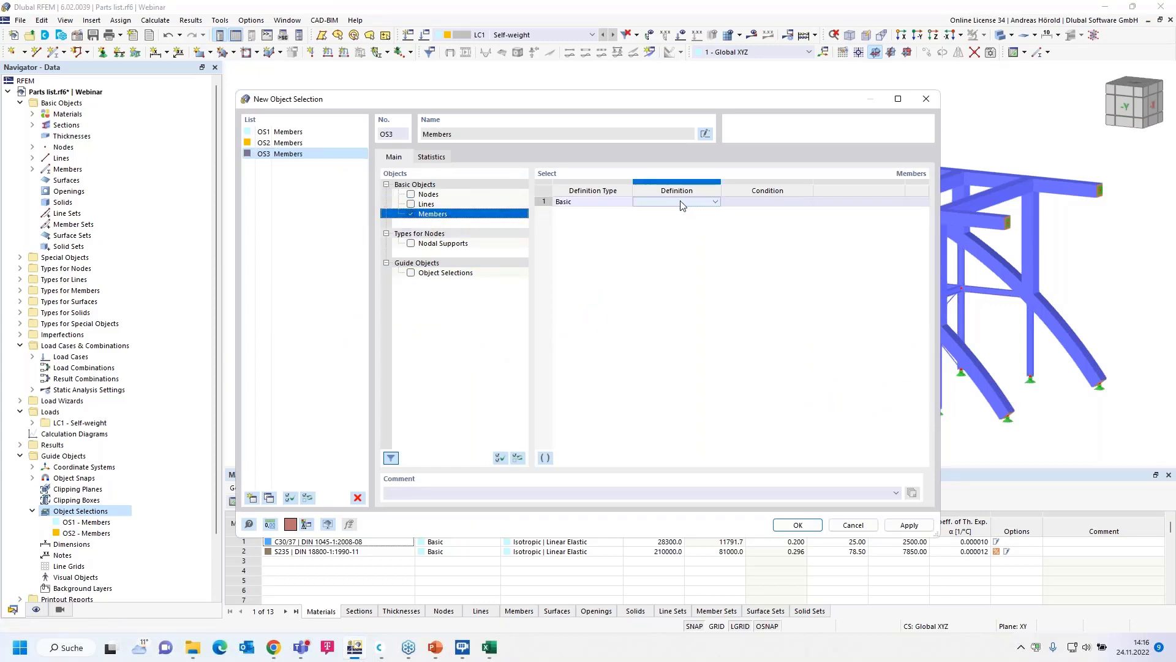
{"action": "left_click", "coordinate": [715, 203]}
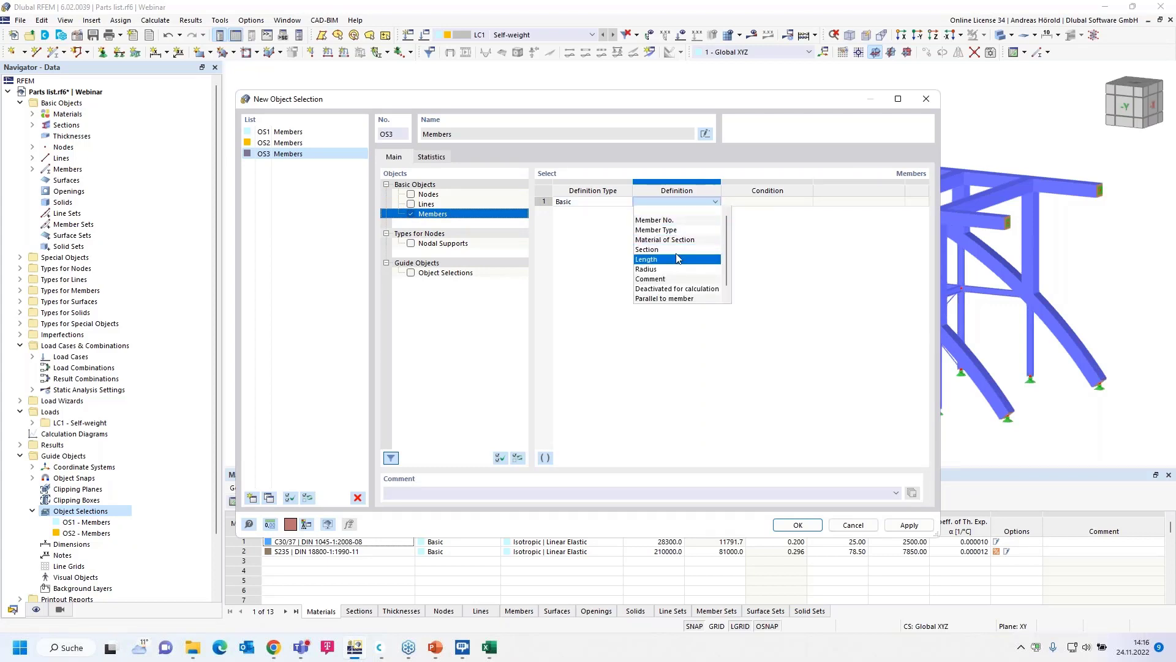
{"action": "left_click", "coordinate": [677, 250]}
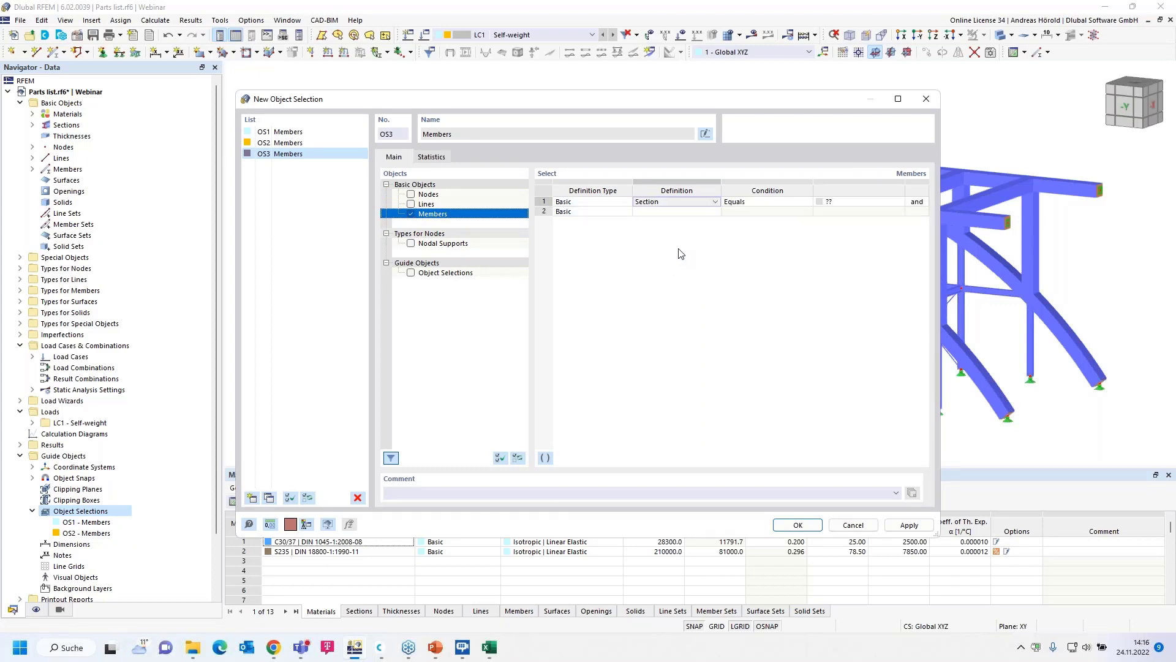
{"action": "left_click", "coordinate": [861, 204]}
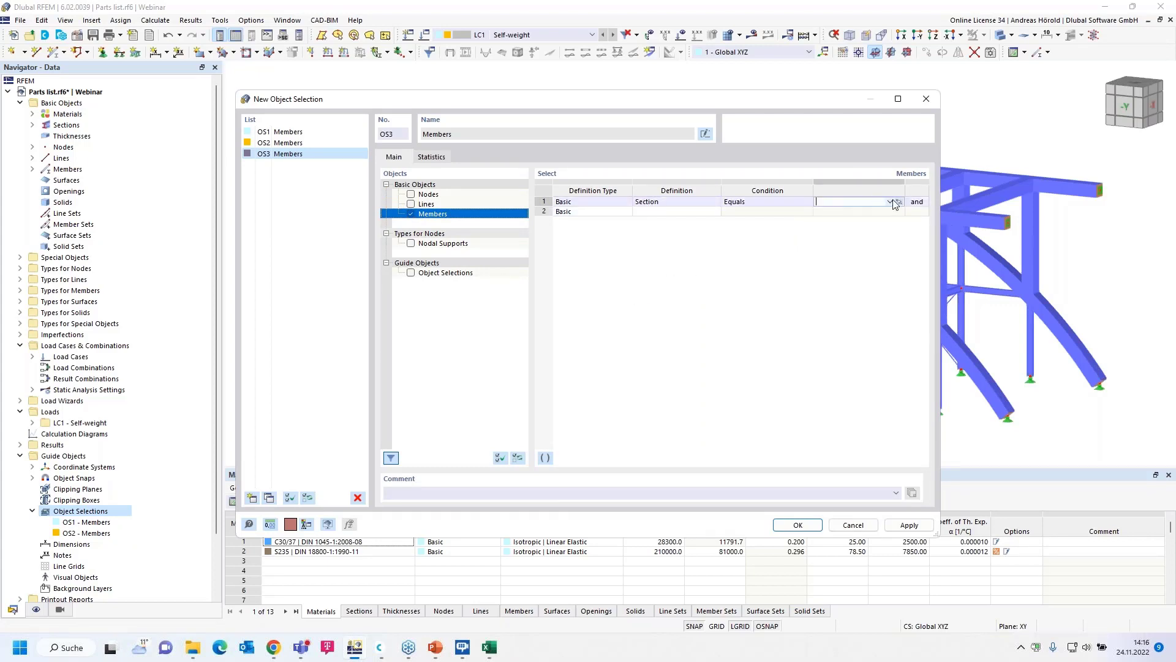
{"action": "left_click", "coordinate": [890, 202]}
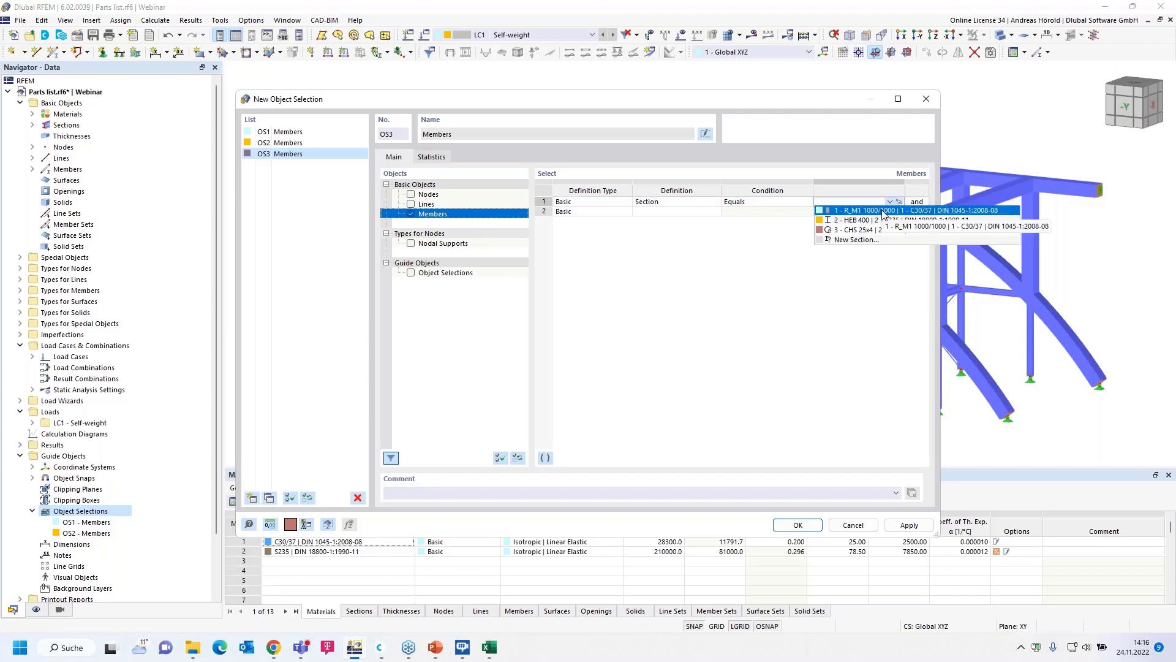
{"action": "left_click", "coordinate": [884, 214]}
Step: Add a second basic criterion to OS3 using the Parallel to member definition
{"action": "left_click", "coordinate": [656, 214]}
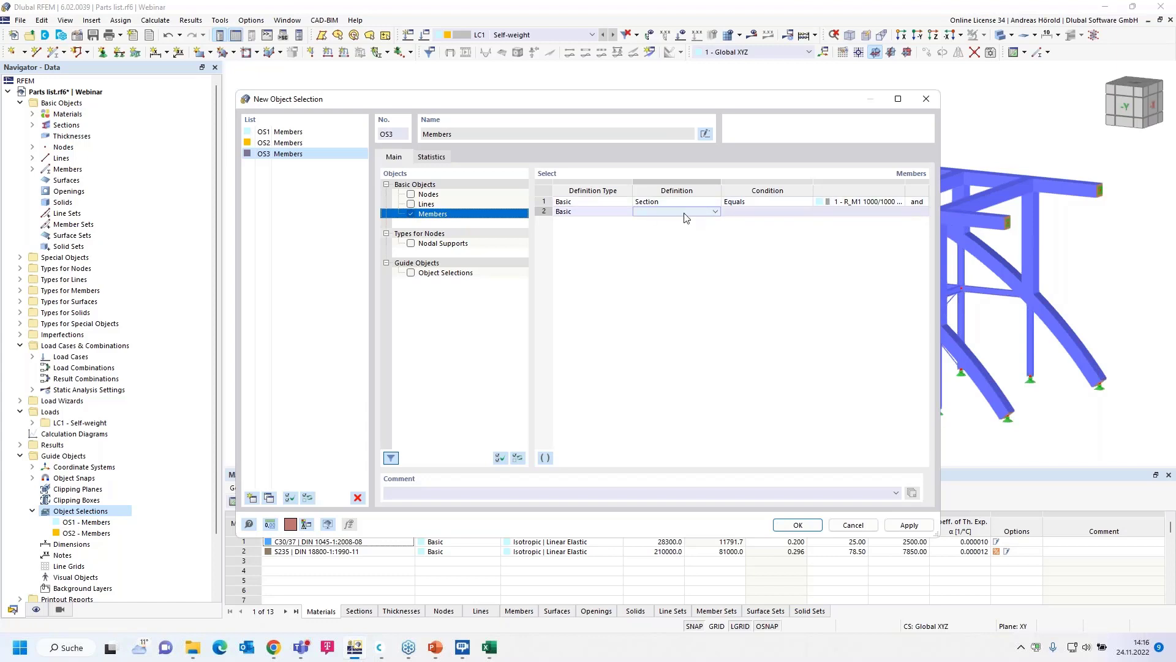
{"action": "left_click", "coordinate": [715, 211]}
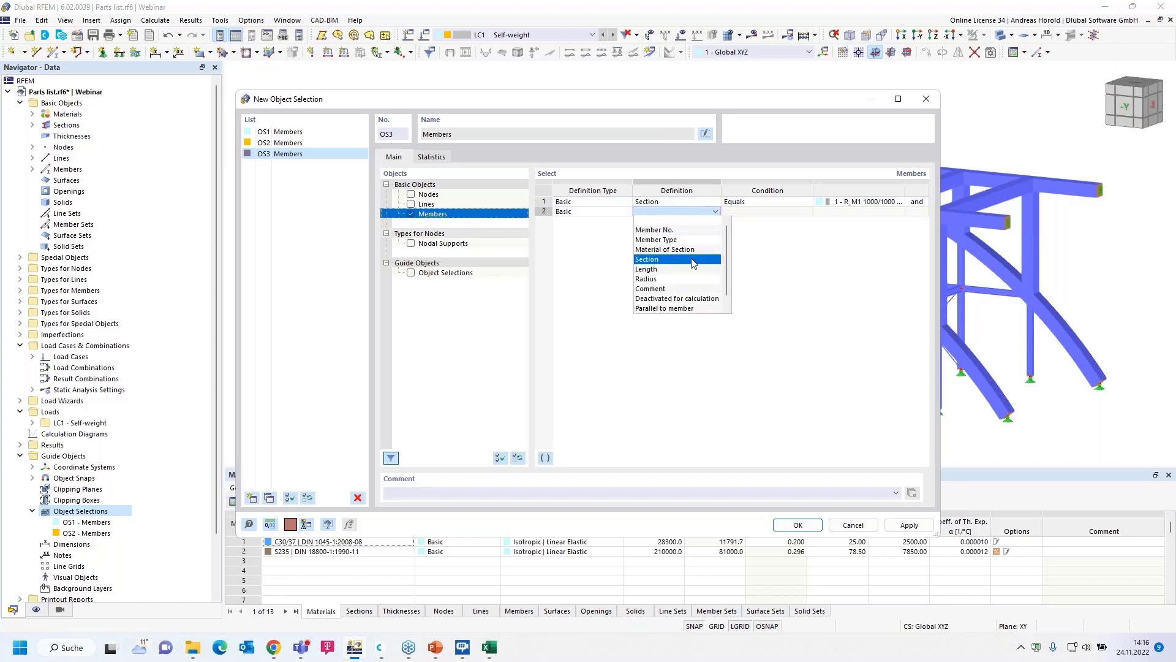
{"action": "scroll", "coordinate": [700, 295], "scroll_direction": "down", "scroll_amount": 1}
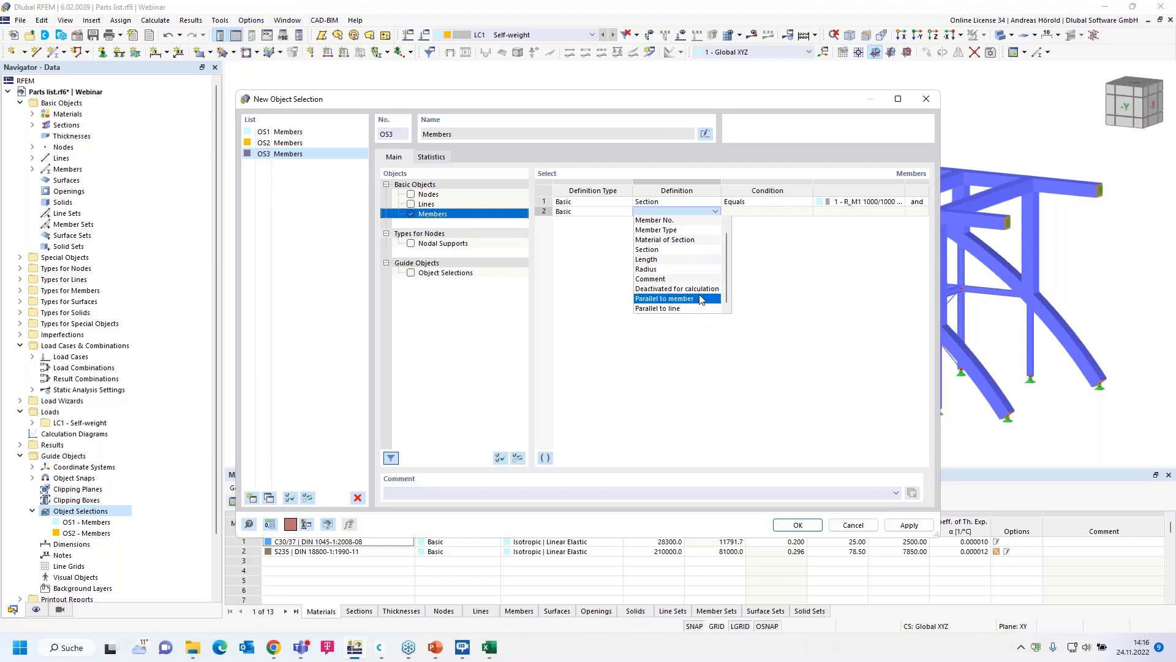
{"action": "left_click", "coordinate": [701, 299]}
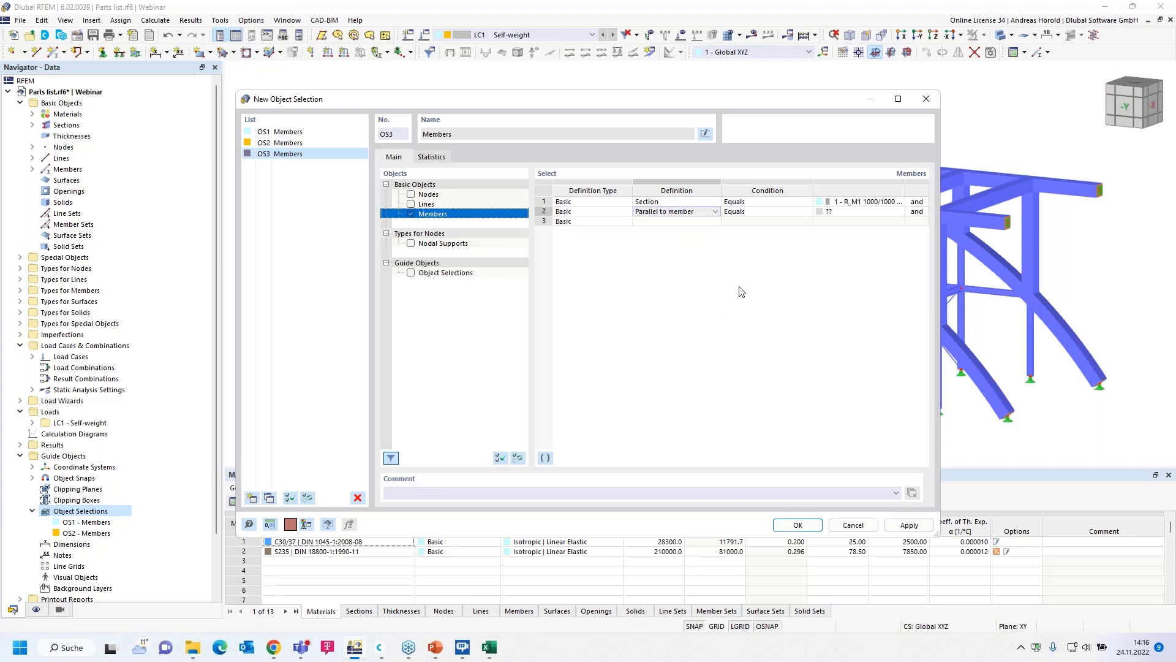
Step: Keep the parallel condition at Equals, pick longitudinal deck member 35 in the model as reference, and save OS3
{"action": "left_click", "coordinate": [809, 212]}
{"action": "left_click", "coordinate": [809, 212]}
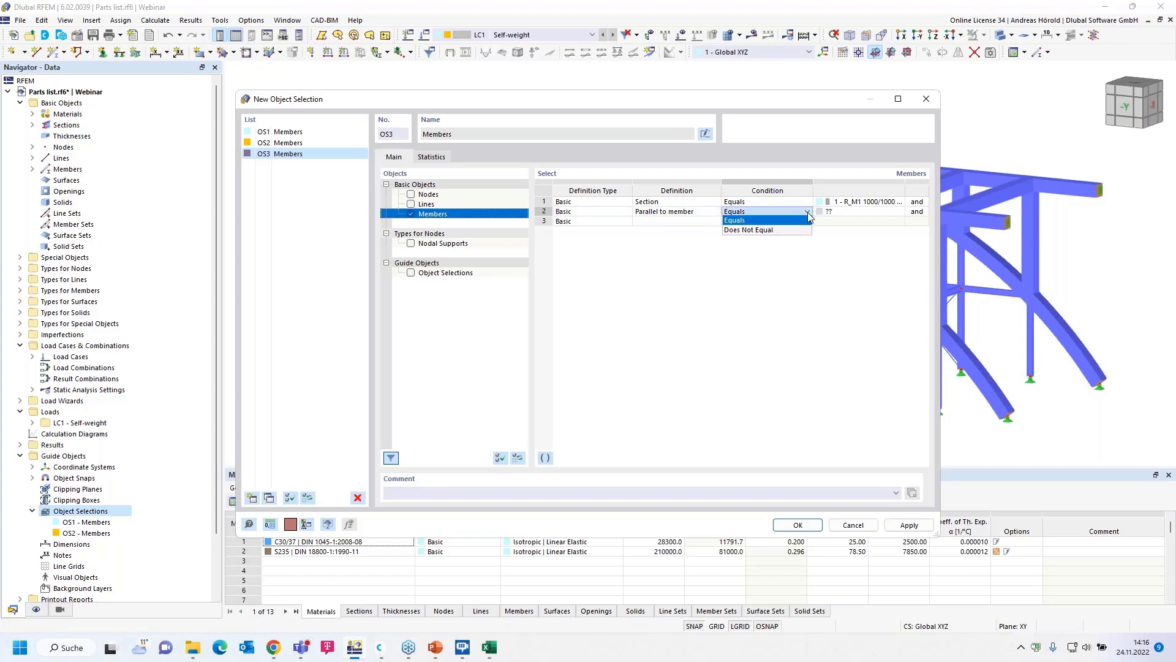
{"action": "left_click", "coordinate": [890, 212]}
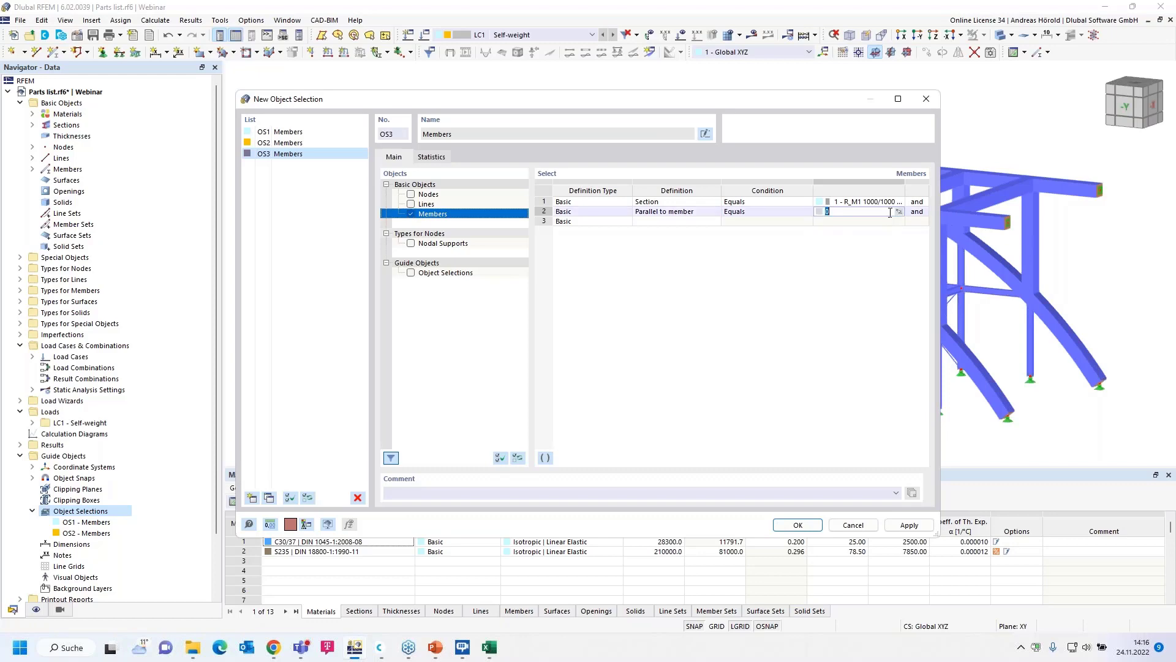
{"action": "left_click", "coordinate": [900, 211]}
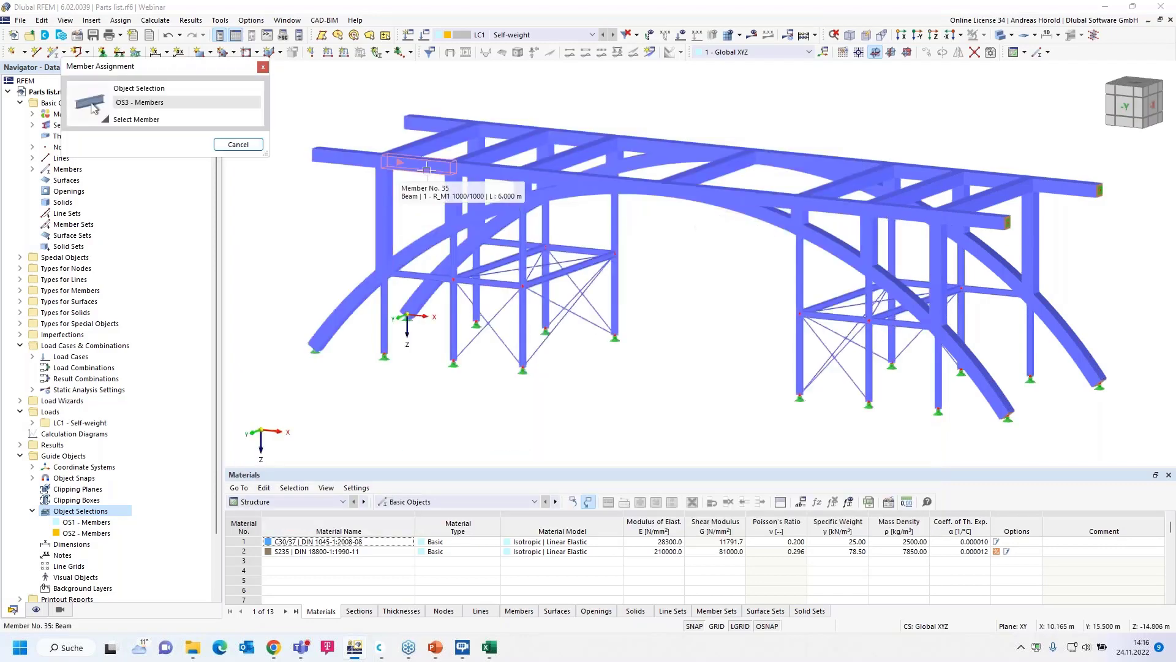
{"action": "left_click", "coordinate": [427, 170]}
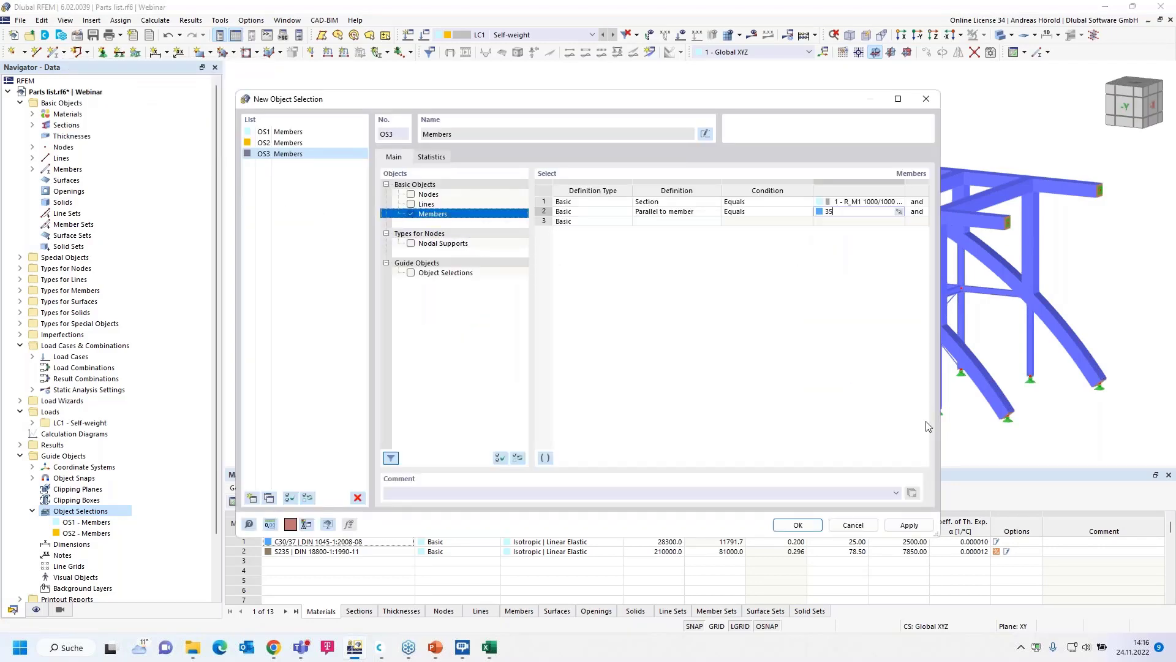
{"action": "left_click", "coordinate": [798, 525]}
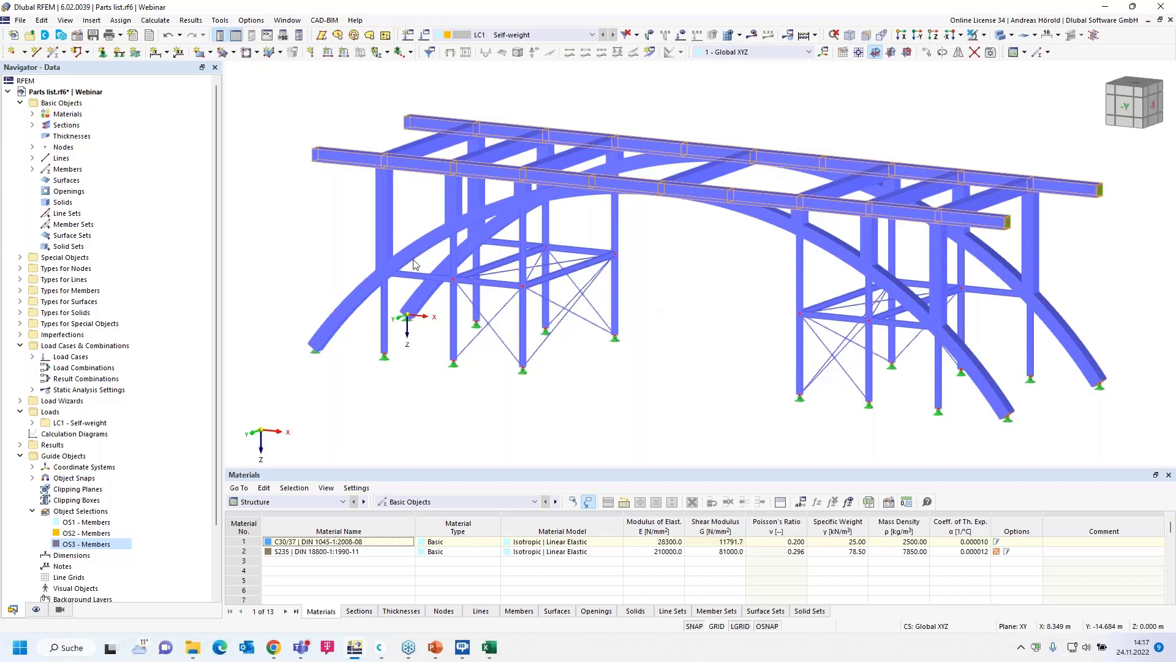
Step: Switch to the Steel construction model and activate the Steel Design add-on in its base data
{"action": "scroll", "coordinate": [109, 519], "scroll_direction": "down", "scroll_amount": 3}
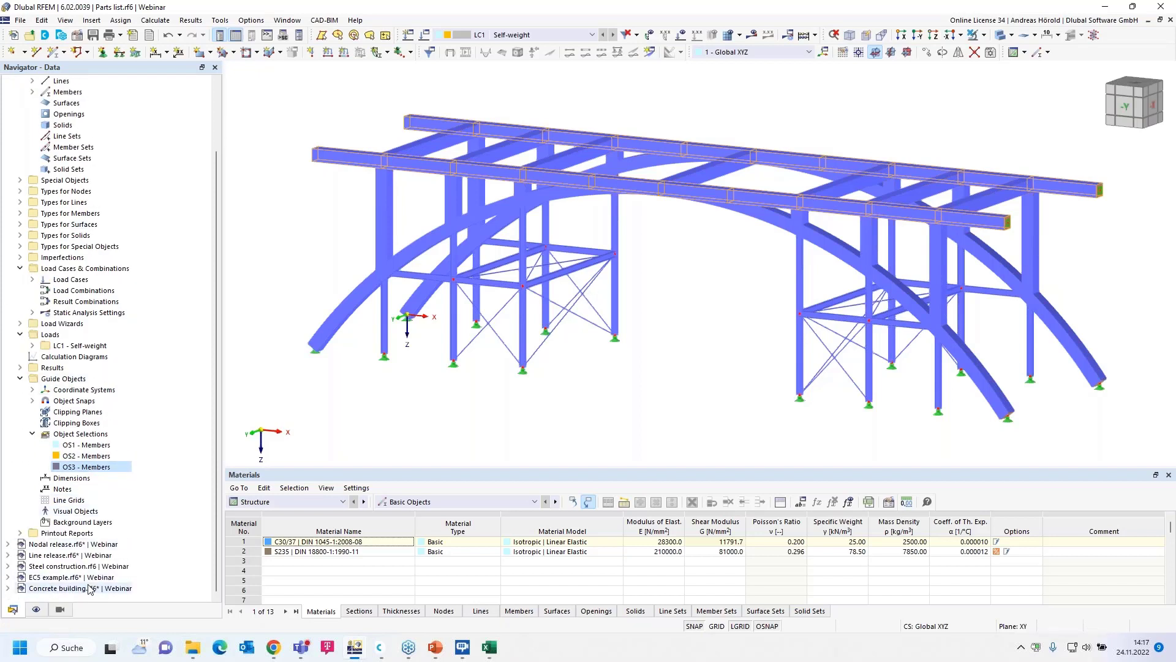
{"action": "double_click", "coordinate": [84, 566]}
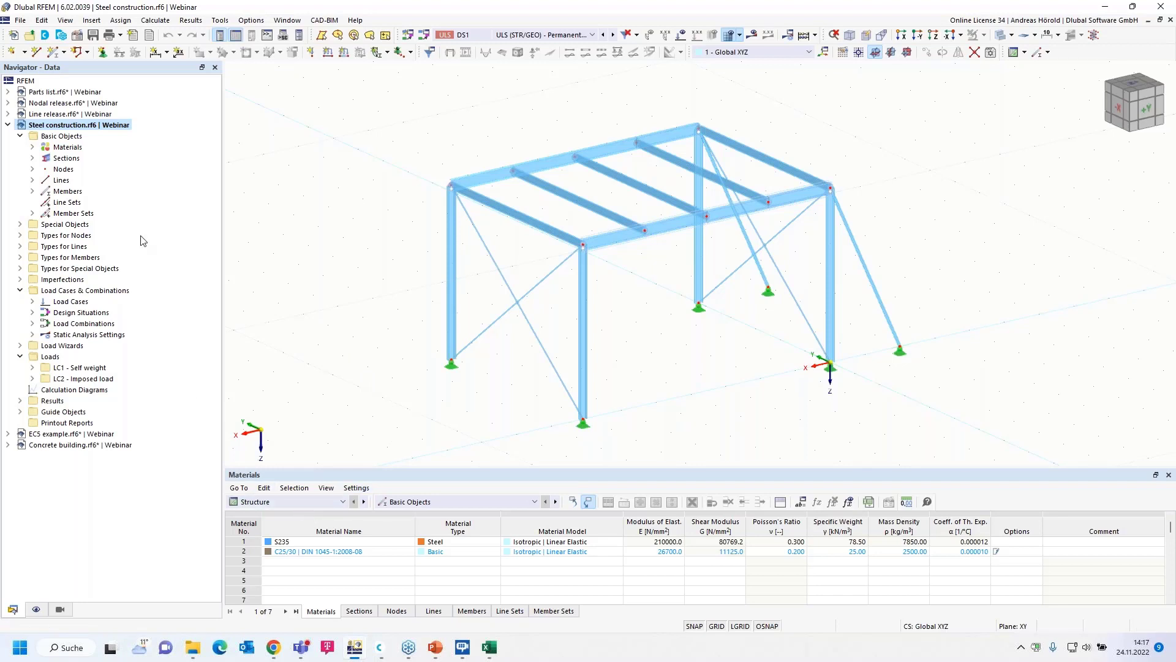
{"action": "left_click", "coordinate": [77, 38]}
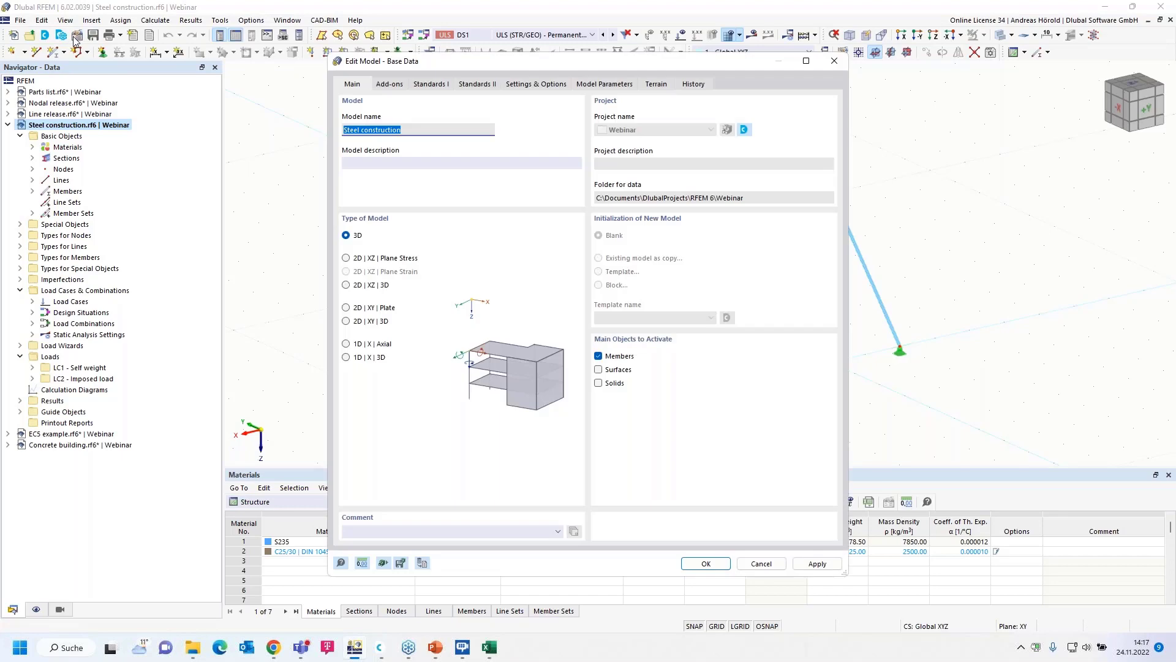
{"action": "left_click", "coordinate": [389, 84]}
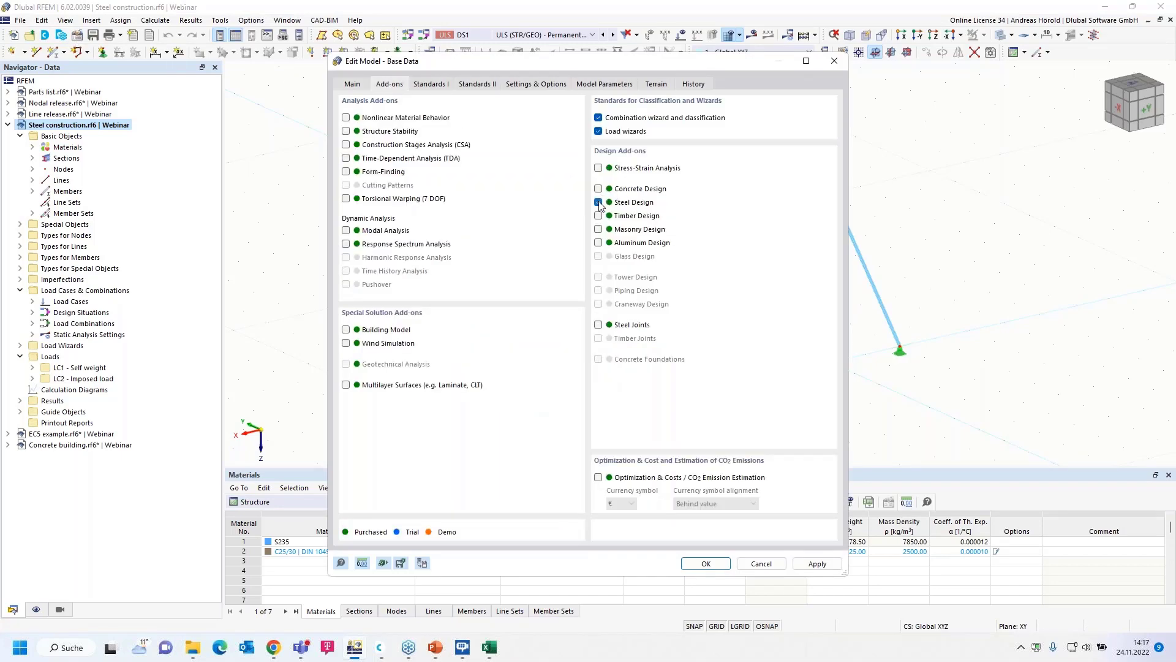
Step: Keep EN 1993 with the DIN | 2020-11 national annex as the steel design standard and apply the base data
{"action": "left_click", "coordinate": [430, 85]}
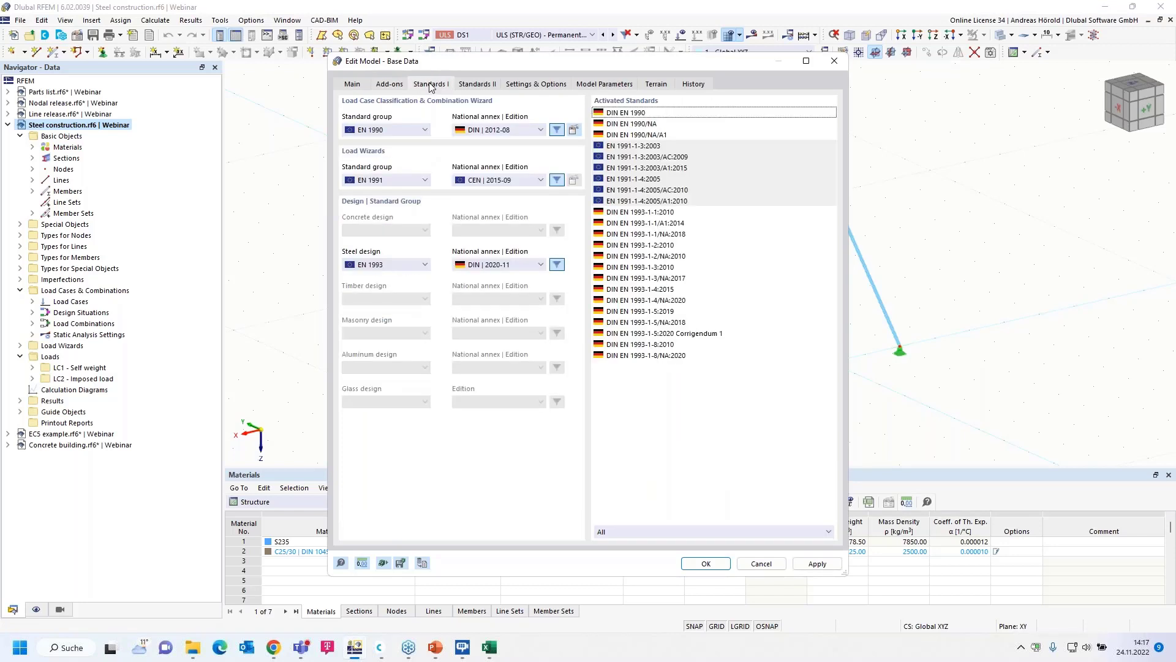
{"action": "left_click", "coordinate": [387, 268]}
{"action": "left_click", "coordinate": [384, 265]}
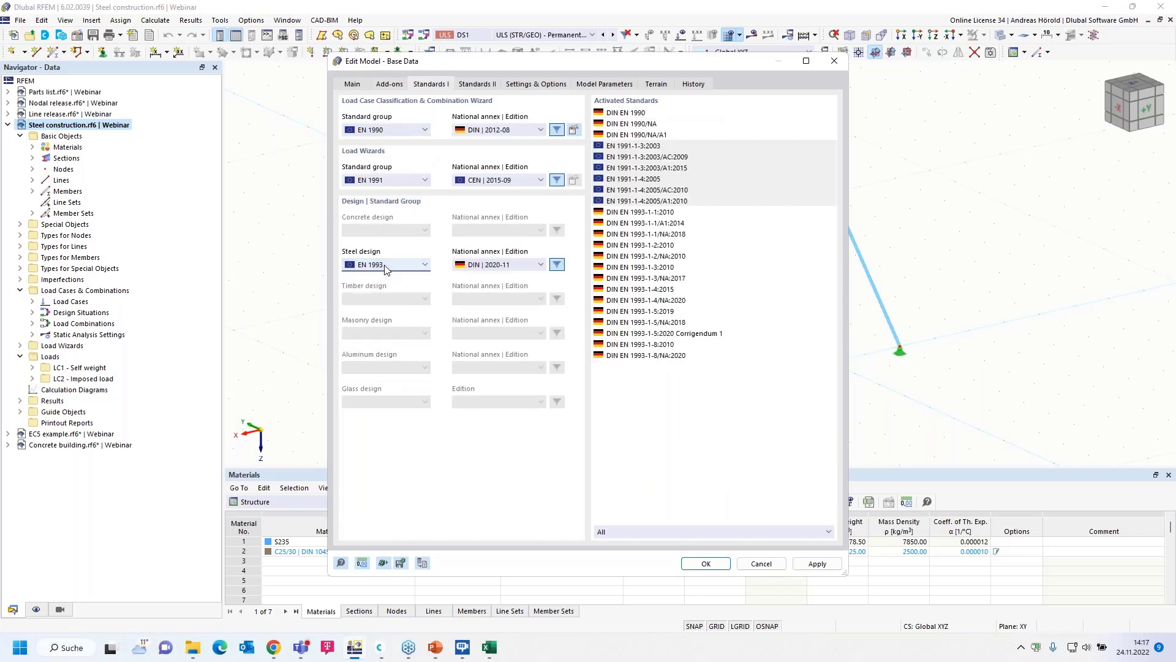
{"action": "left_click", "coordinate": [502, 266]}
{"action": "left_click", "coordinate": [501, 266]}
{"action": "left_click", "coordinate": [706, 563]}
Step: Show the Steel Design input data table and calculate the design results for all members and member sets
{"action": "left_click", "coordinate": [307, 502]}
{"action": "left_click", "coordinate": [306, 571]}
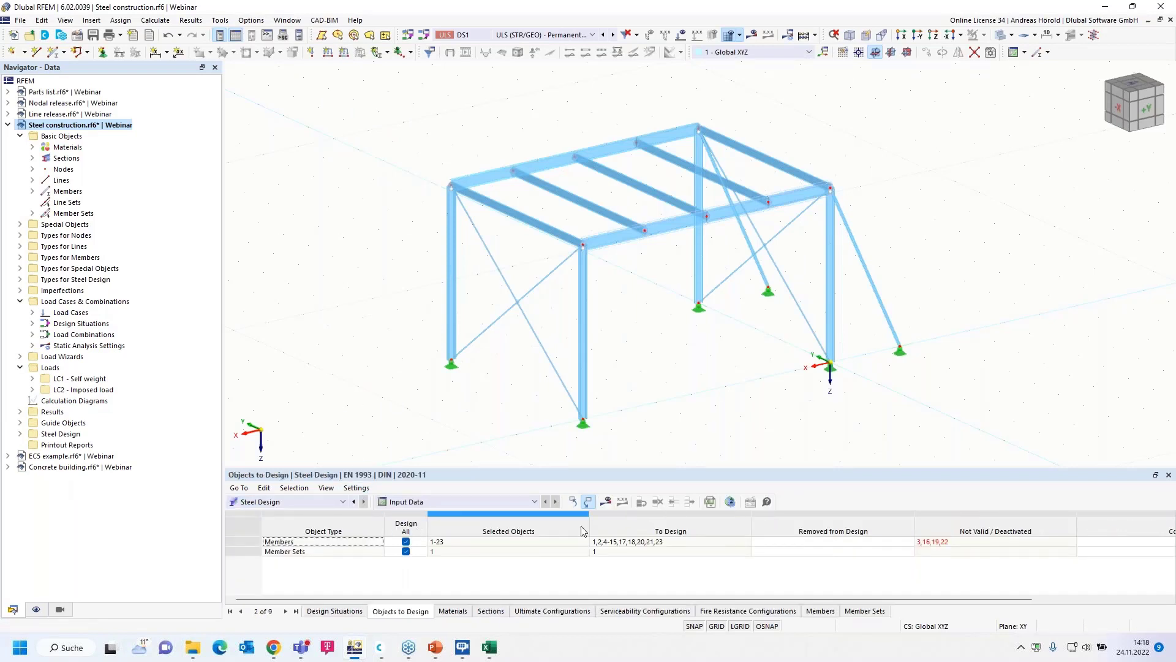
{"action": "left_click", "coordinate": [606, 501]}
{"action": "left_click", "coordinate": [638, 374]}
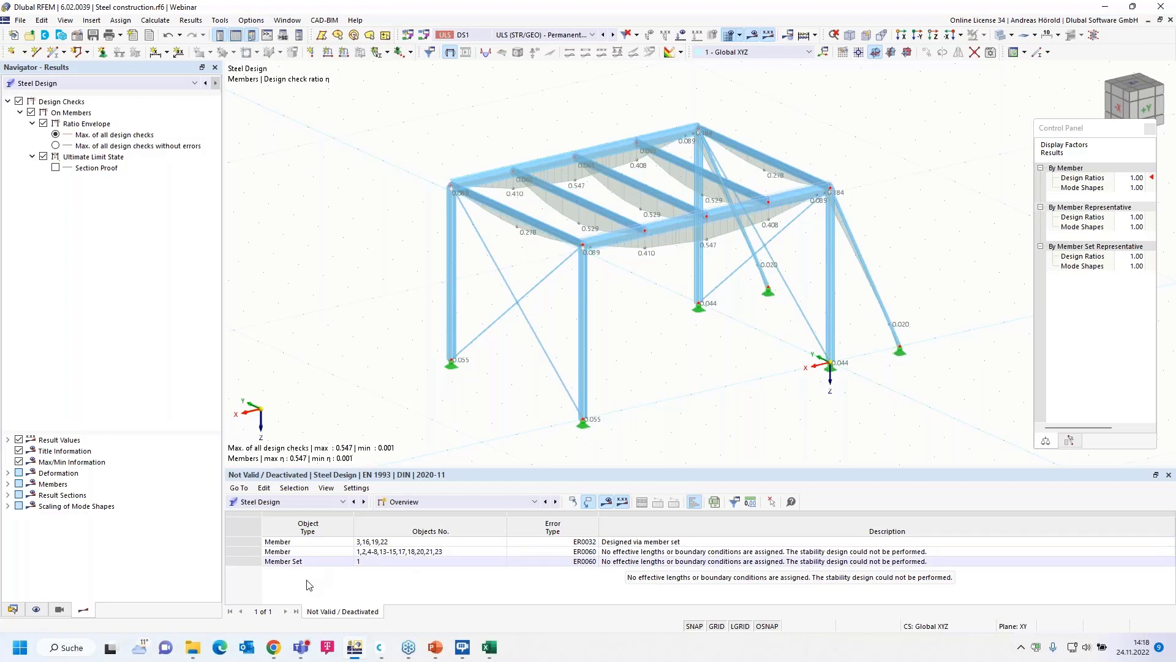
Step: Exclude the SLS design situations DS2, DS3 and DS4 from the steel design input data
{"action": "left_click", "coordinate": [423, 501]}
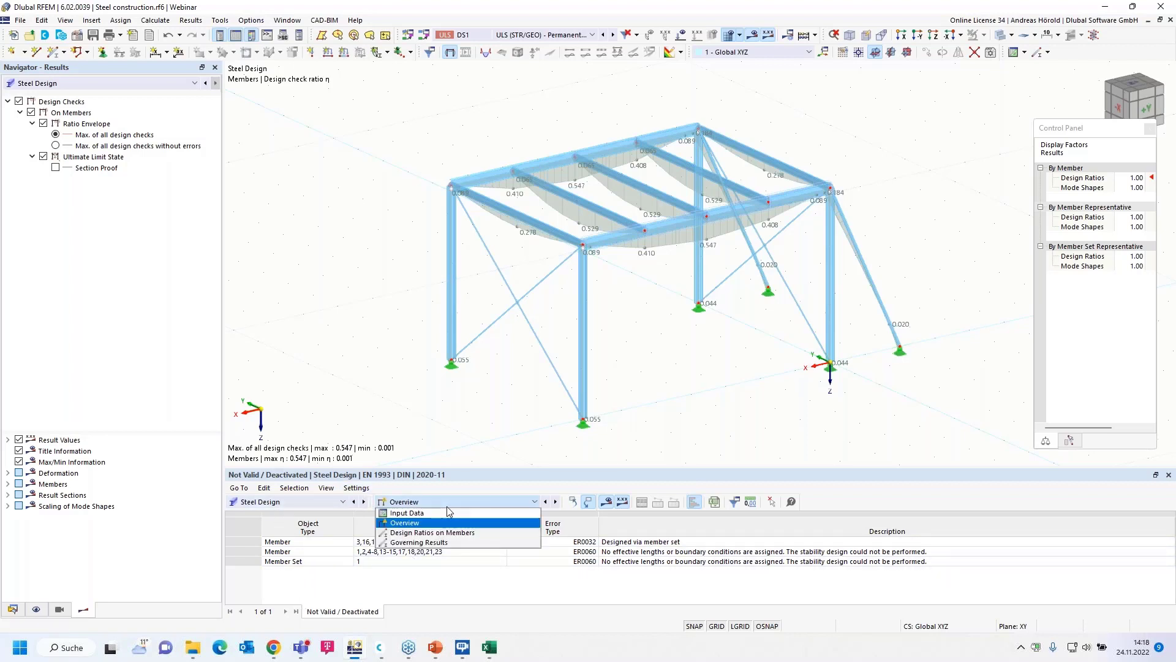
{"action": "left_click", "coordinate": [424, 514]}
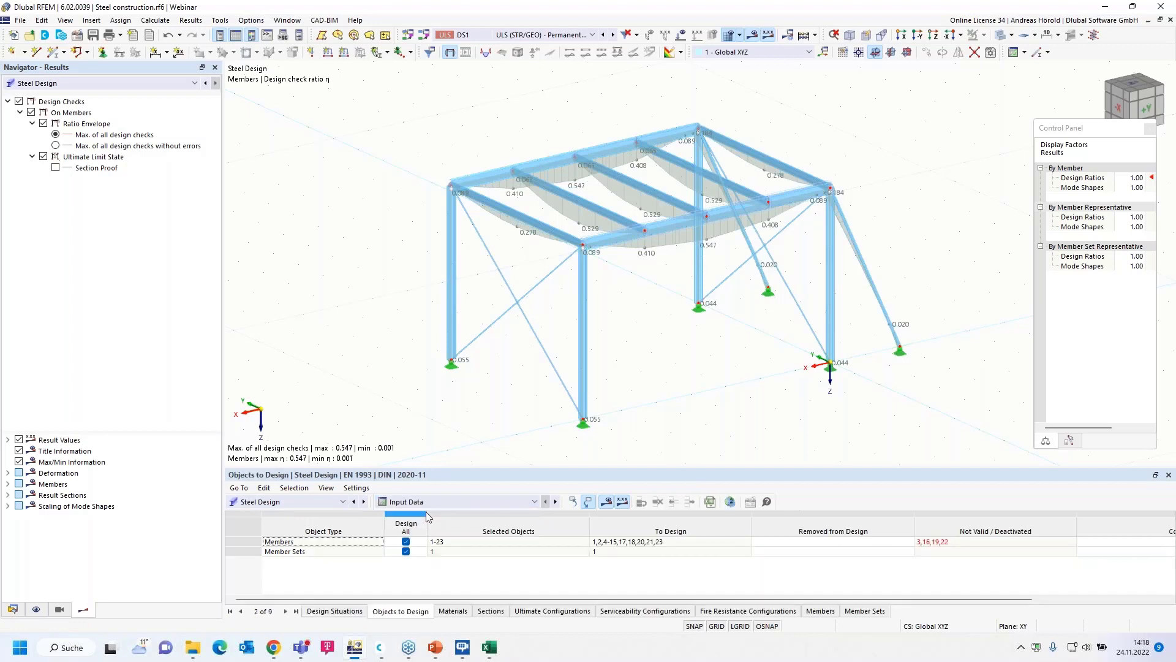
{"action": "left_click", "coordinate": [324, 611]}
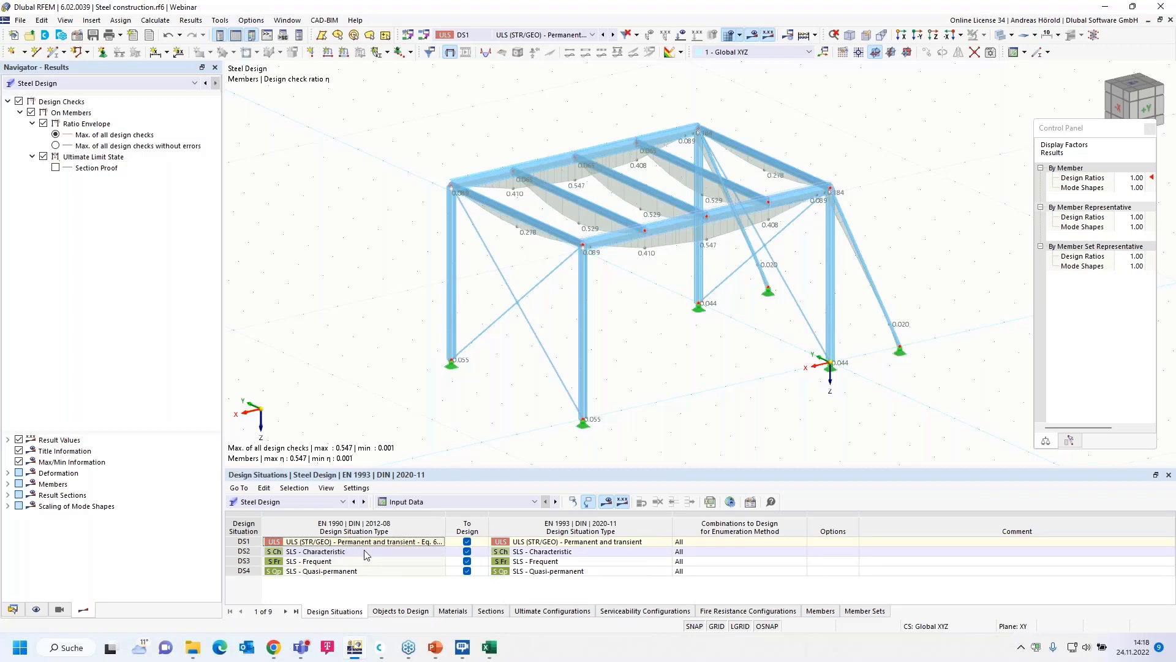
{"action": "left_click", "coordinate": [466, 554]}
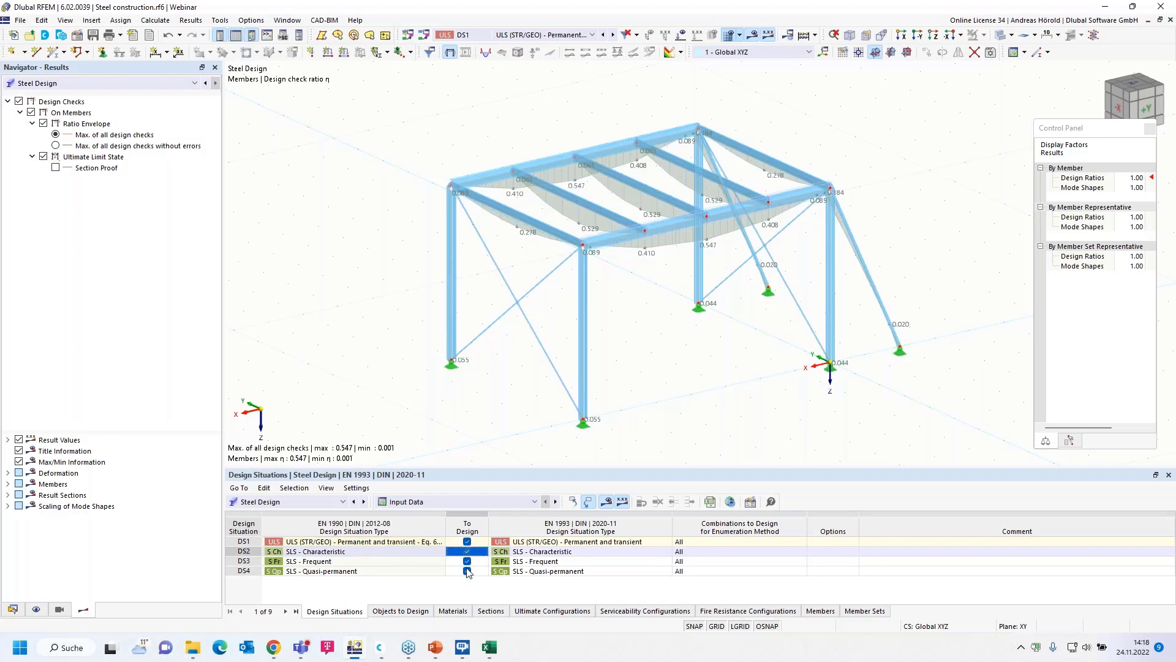
{"action": "left_click", "coordinate": [467, 561]}
{"action": "left_click", "coordinate": [467, 570]}
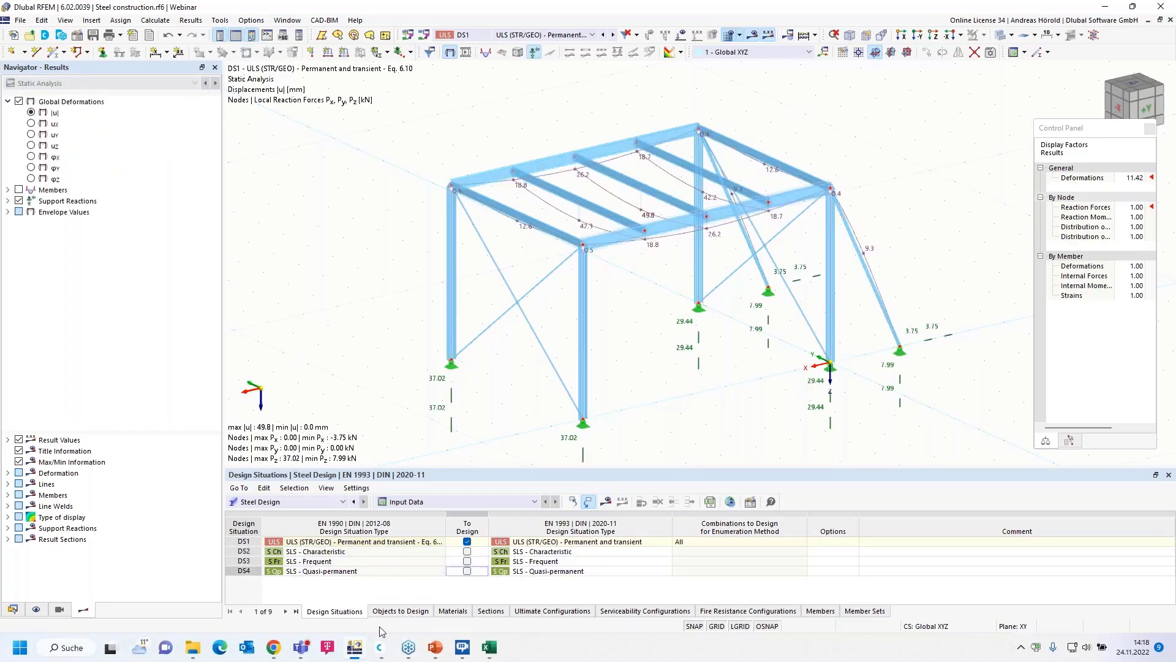
Step: Turn off designing all members and assign only the roof beams 13-15,18,21 to the steel design
{"action": "left_click", "coordinate": [396, 611]}
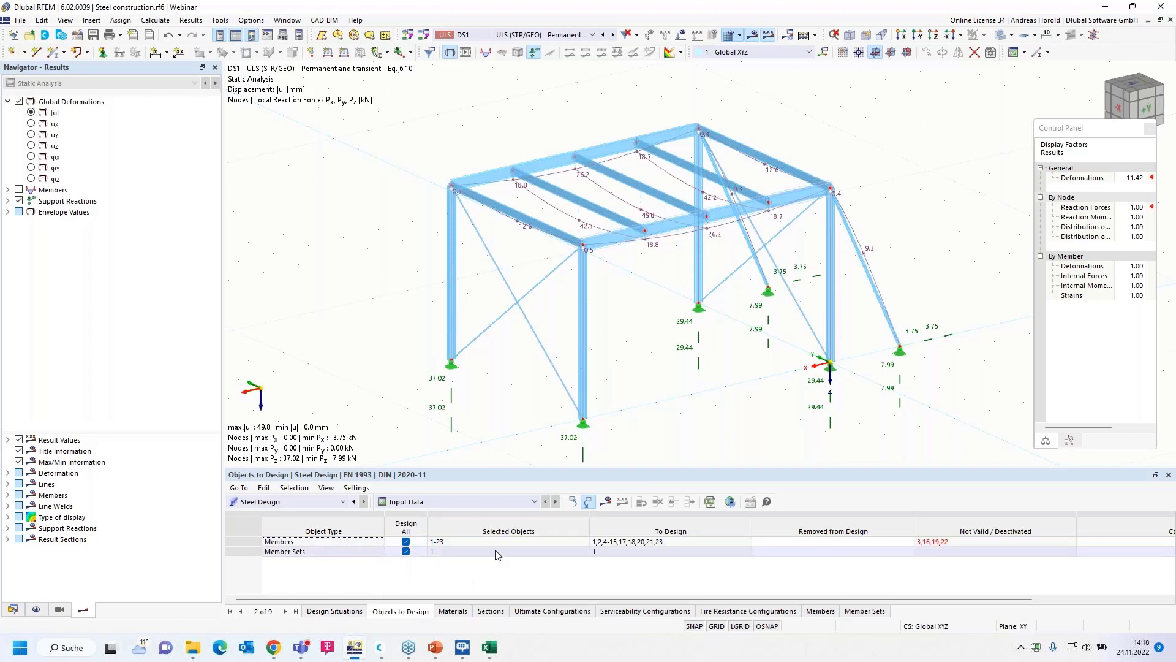
{"action": "left_click", "coordinate": [406, 543]}
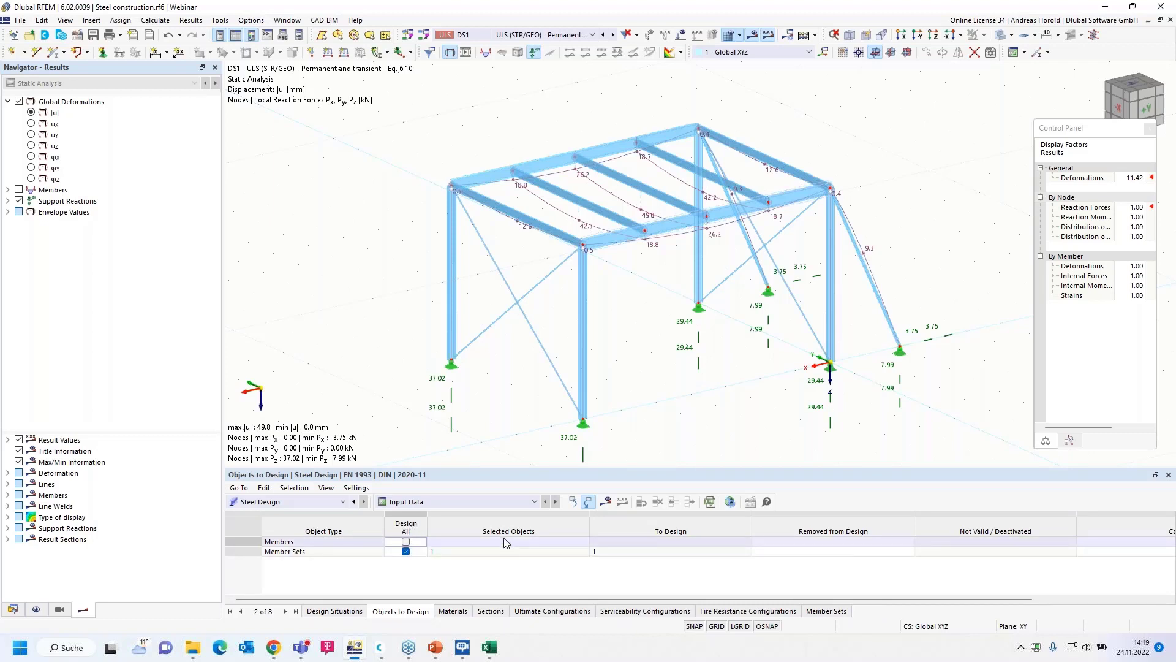
{"action": "left_click", "coordinate": [554, 543]}
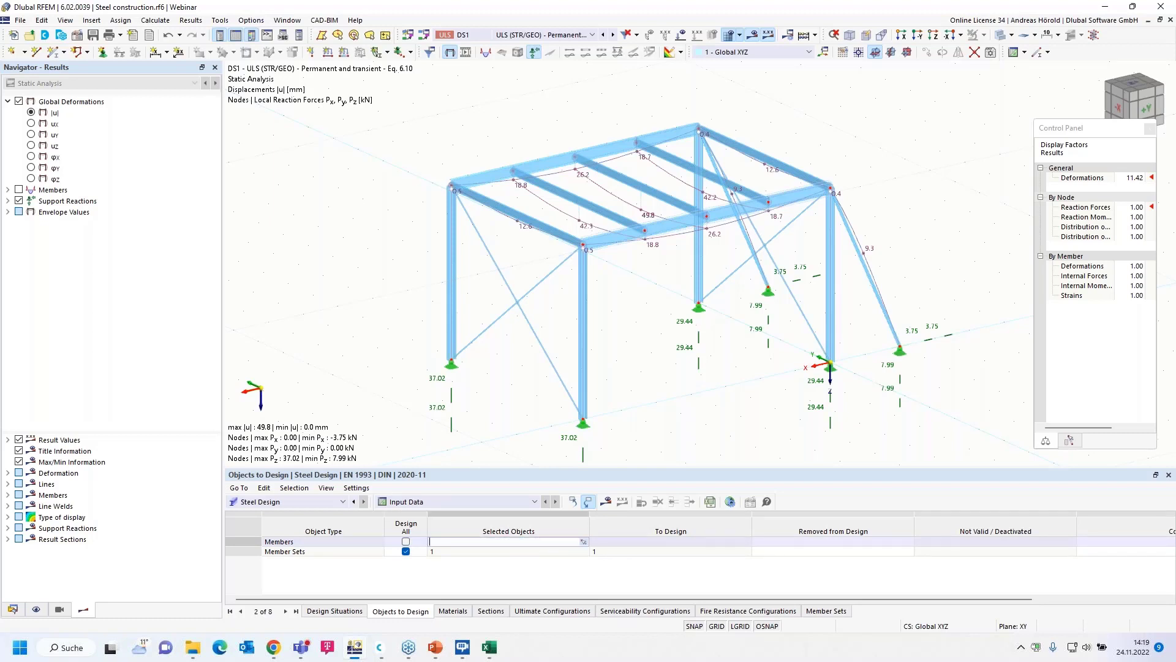
{"action": "left_click", "coordinate": [584, 543]}
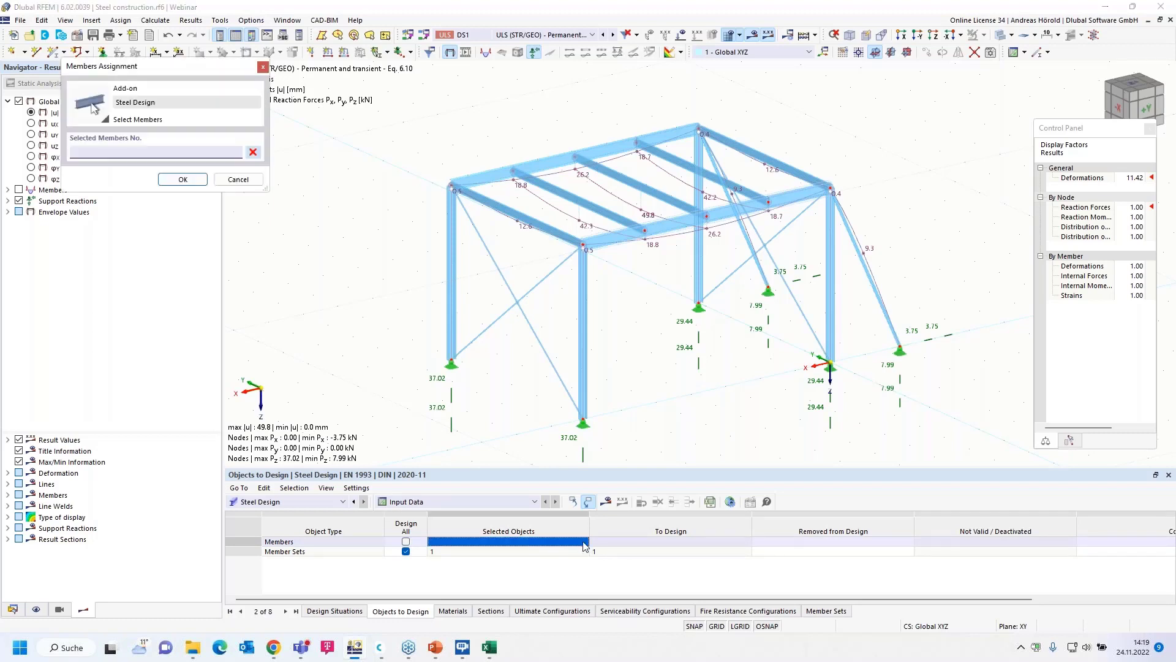
{"action": "middle_click_drag", "start_coordinate": [423, 356], "coordinate": [554, 317], "text": "ctrl"}
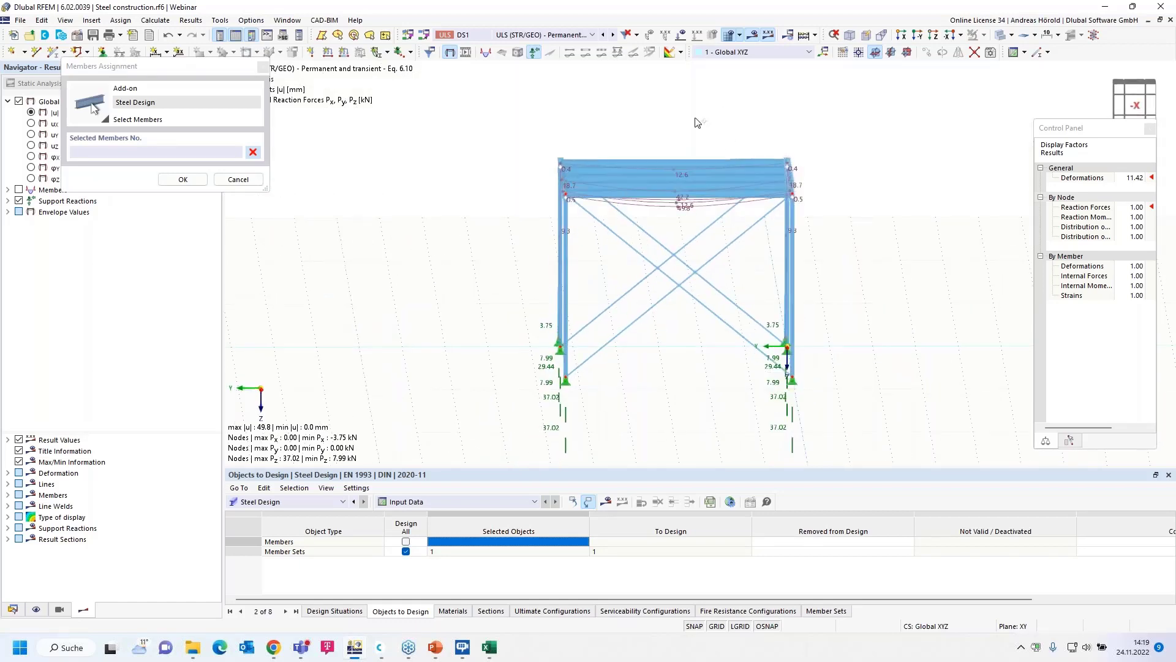
{"action": "left_click_drag", "start_coordinate": [703, 123], "coordinate": [662, 222]}
{"action": "middle_click_drag", "start_coordinate": [880, 308], "coordinate": [704, 358], "text": "ctrl"}
{"action": "scroll", "coordinate": [705, 358], "scroll_direction": "up", "scroll_amount": 1}
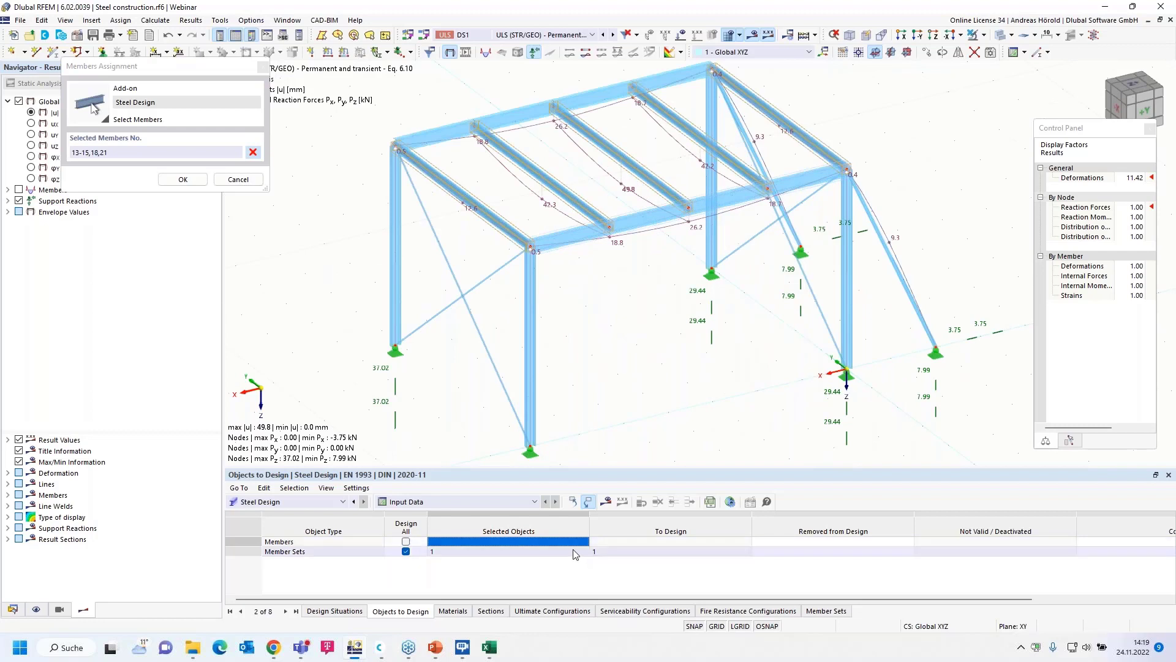
{"action": "left_click", "coordinate": [182, 181]}
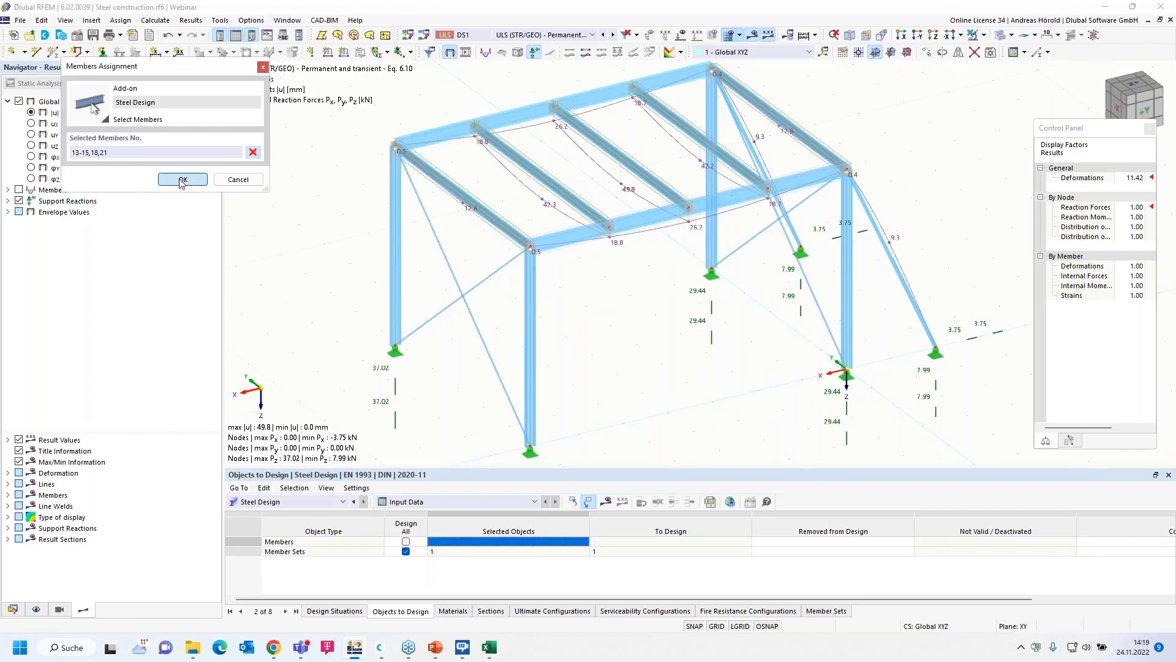
Step: Recalculate the steel design for the reduced selection and examine the design ratios on the roof beams
{"action": "left_click", "coordinate": [606, 501]}
{"action": "left_click", "coordinate": [631, 372]}
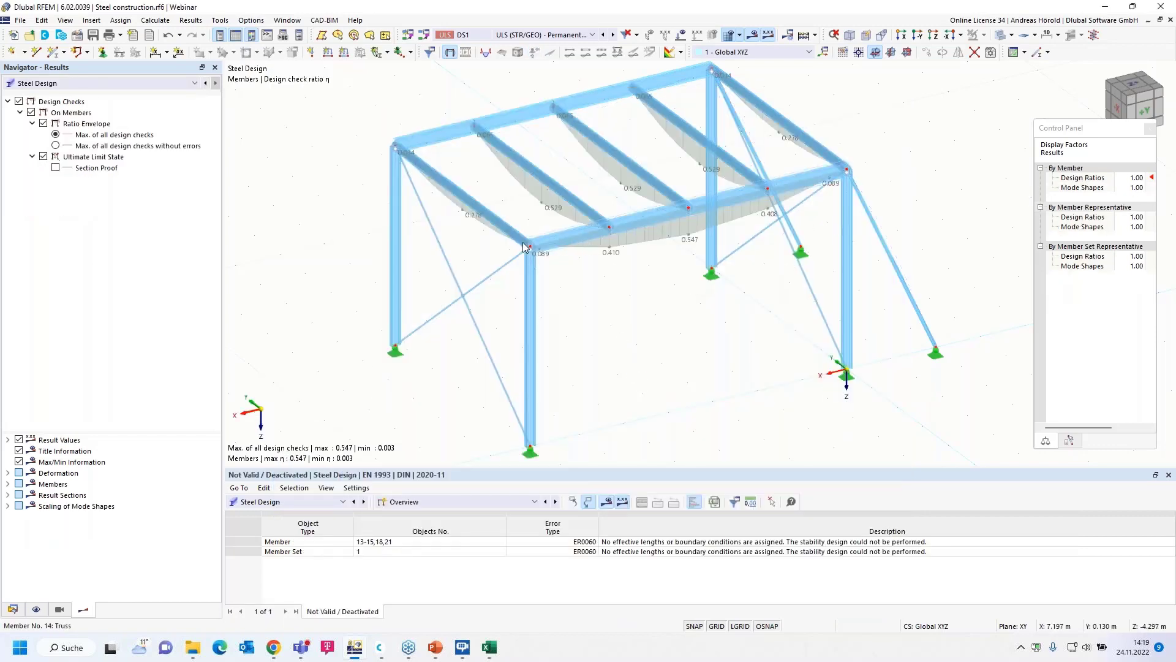
{"action": "scroll", "coordinate": [582, 282], "scroll_direction": "up", "scroll_amount": 2}
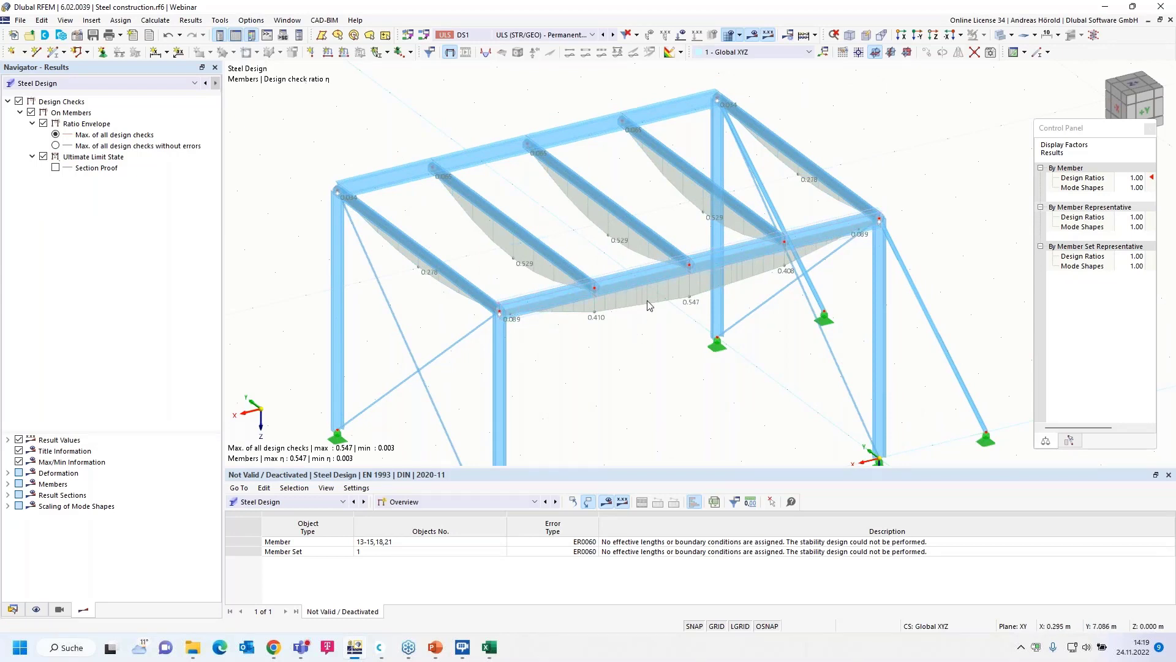
{"action": "middle_click_drag", "start_coordinate": [619, 369], "coordinate": [638, 307], "text": "ctrl"}
{"action": "scroll", "coordinate": [625, 352], "scroll_direction": "down", "scroll_amount": 1}
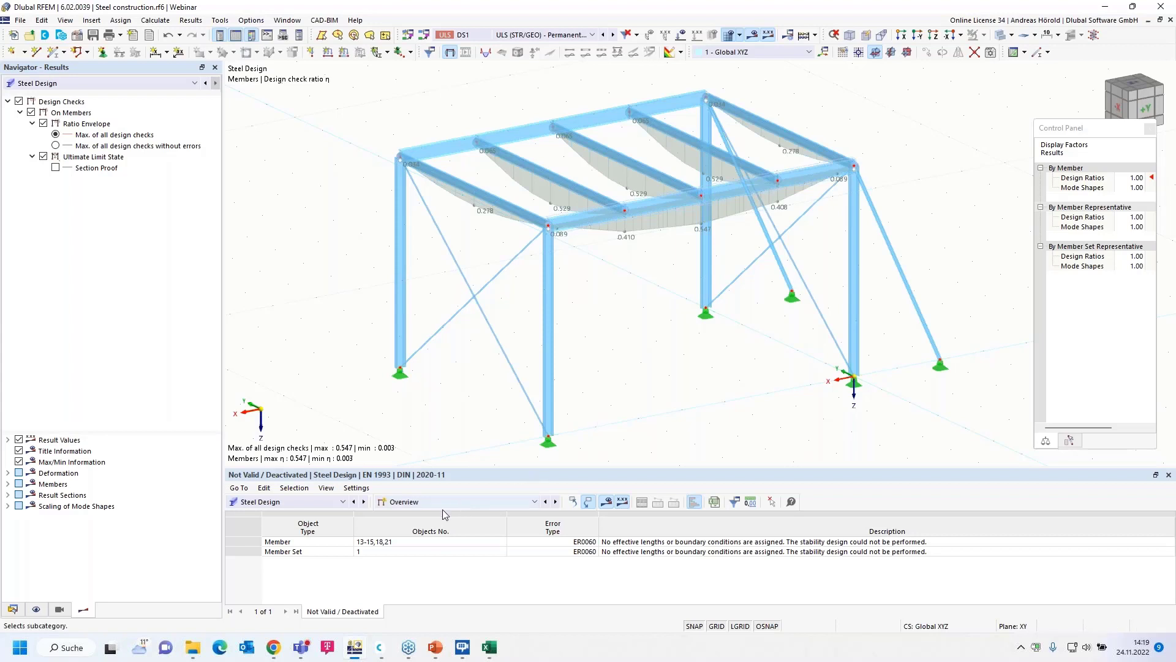
Step: Switch to the EC5 example model and highlight its sections R_M1 180/360 and R_M1 180/2000 in turn
{"action": "left_click", "coordinate": [15, 610]}
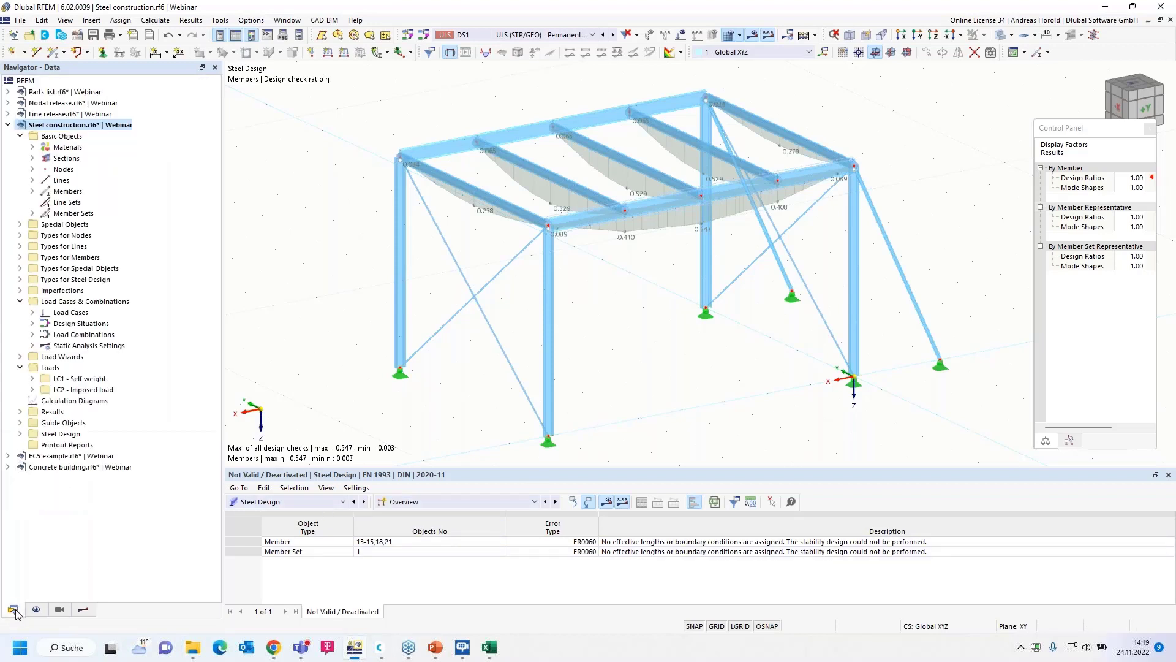
{"action": "left_click", "coordinate": [72, 456]}
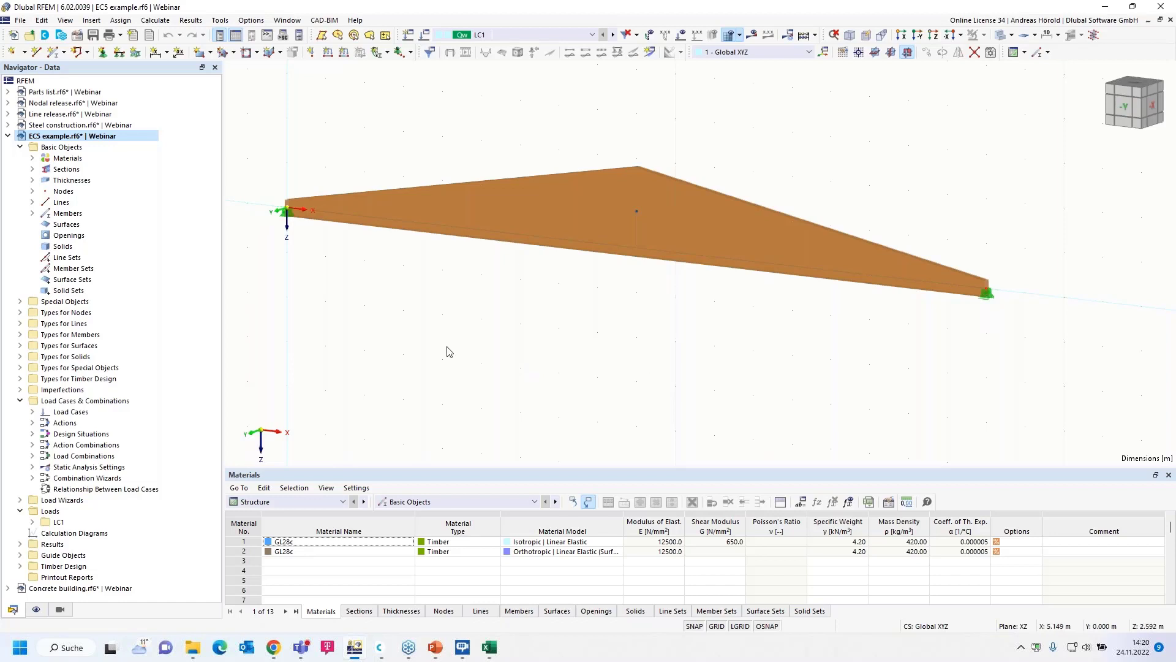
{"action": "left_click", "coordinate": [32, 169]}
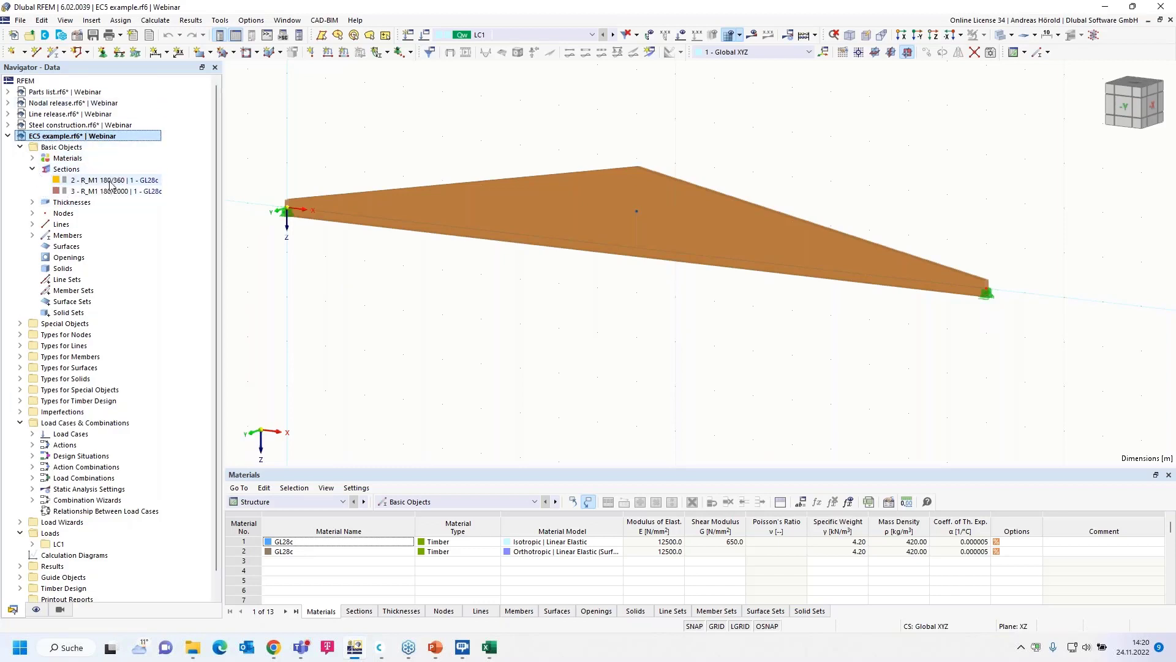
{"action": "left_click", "coordinate": [111, 183]}
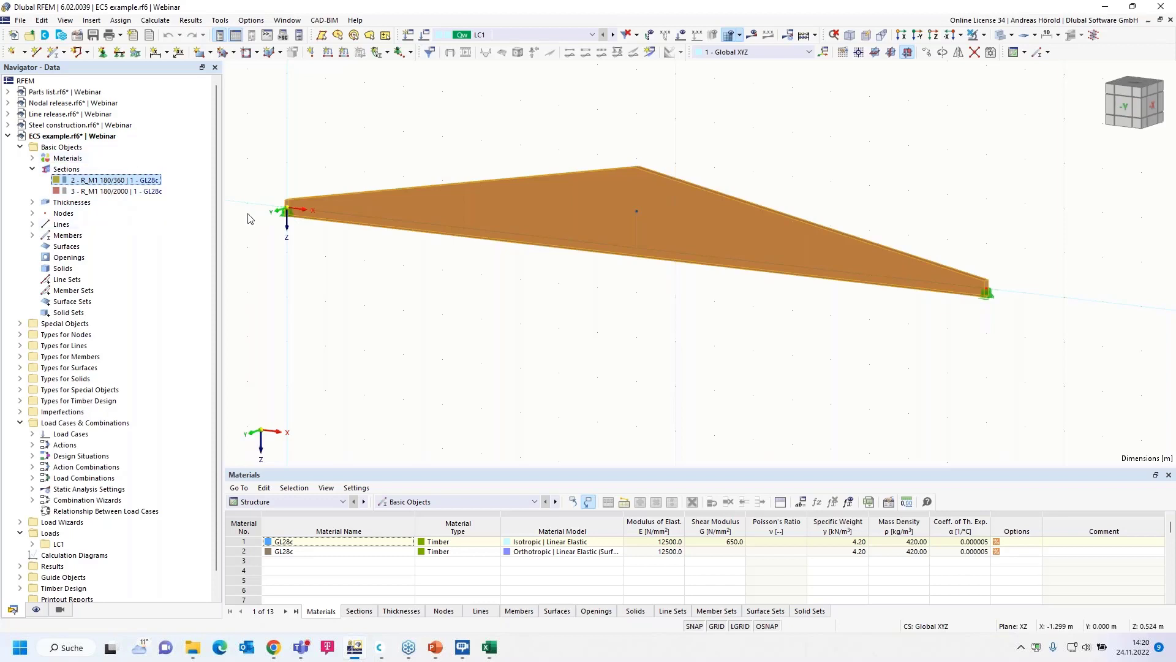
{"action": "left_click", "coordinate": [131, 192]}
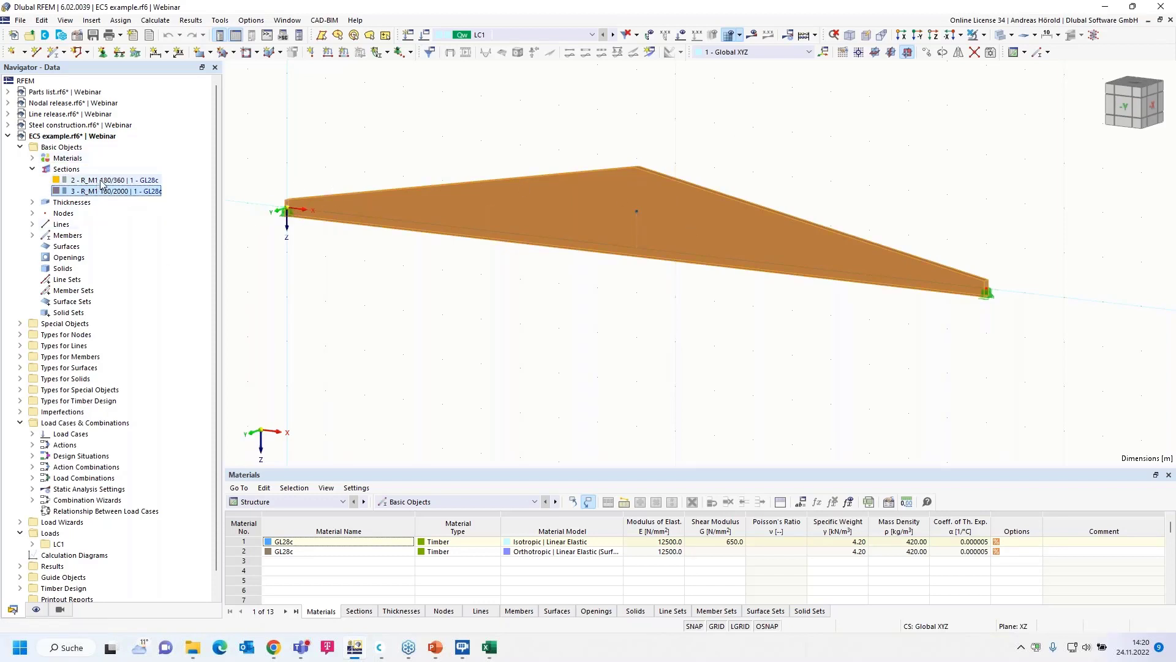
Step: Inspect the options of section R_M1 180/360 without changing them and display the LC1 deformation results
{"action": "double_click", "coordinate": [101, 181]}
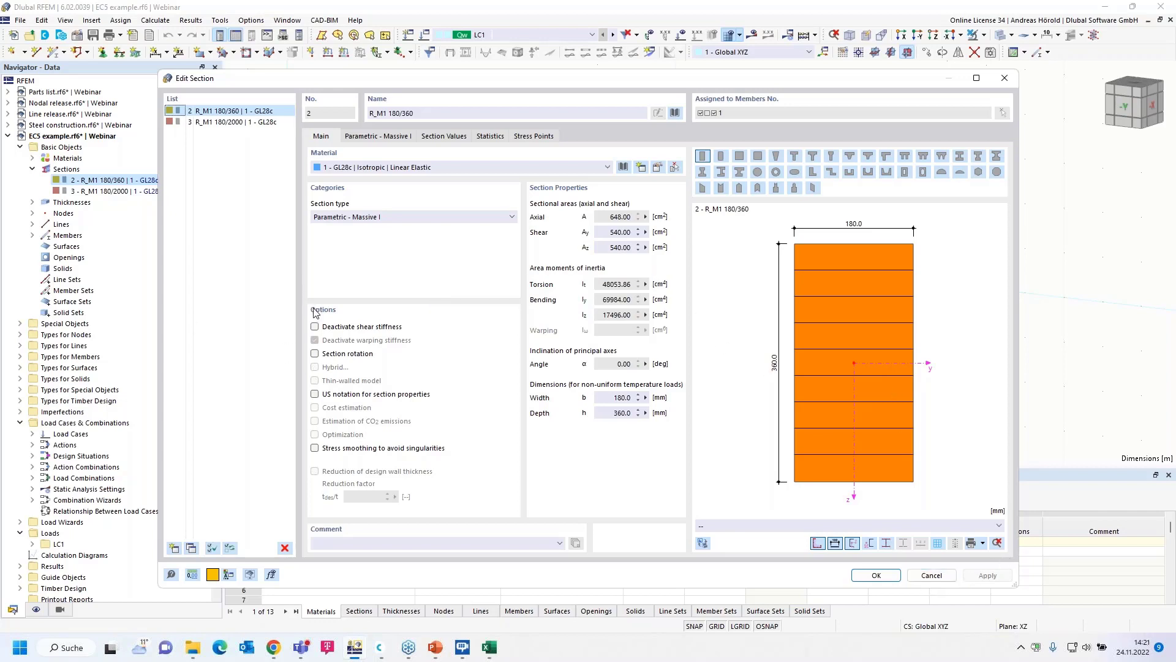
{"action": "left_click", "coordinate": [928, 570]}
{"action": "left_click", "coordinate": [753, 34]}
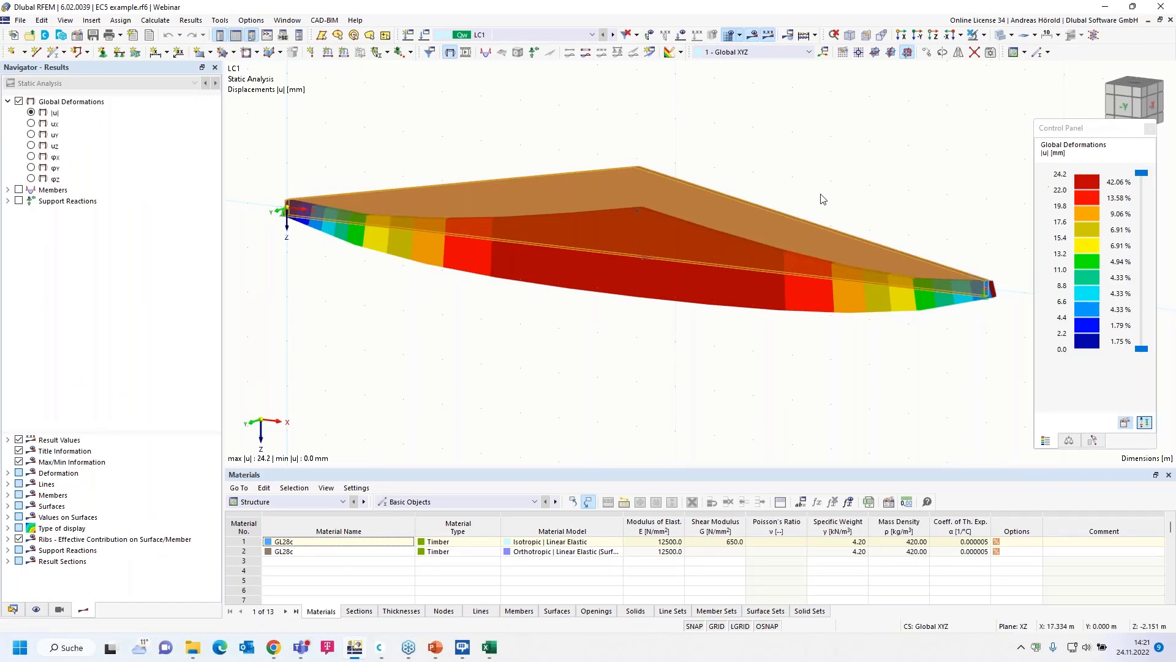
Step: Deactivate the shear stiffness of section R_M1 180/360 in the EC5 example model
{"action": "left_click", "coordinate": [12, 609]}
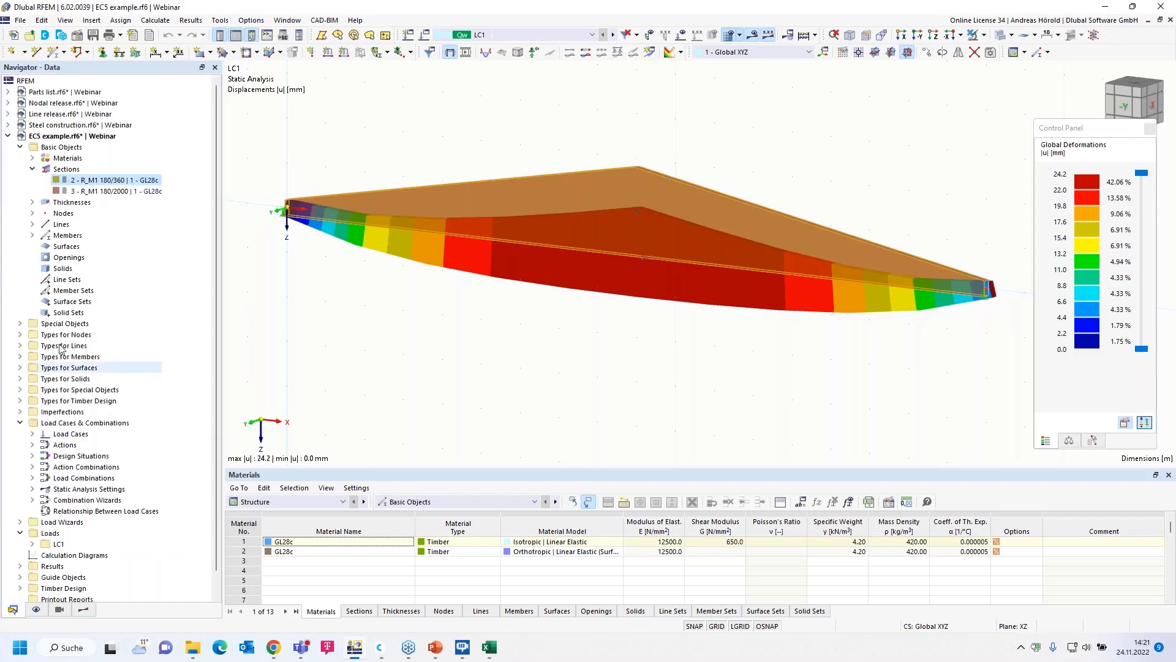
{"action": "double_click", "coordinate": [104, 182]}
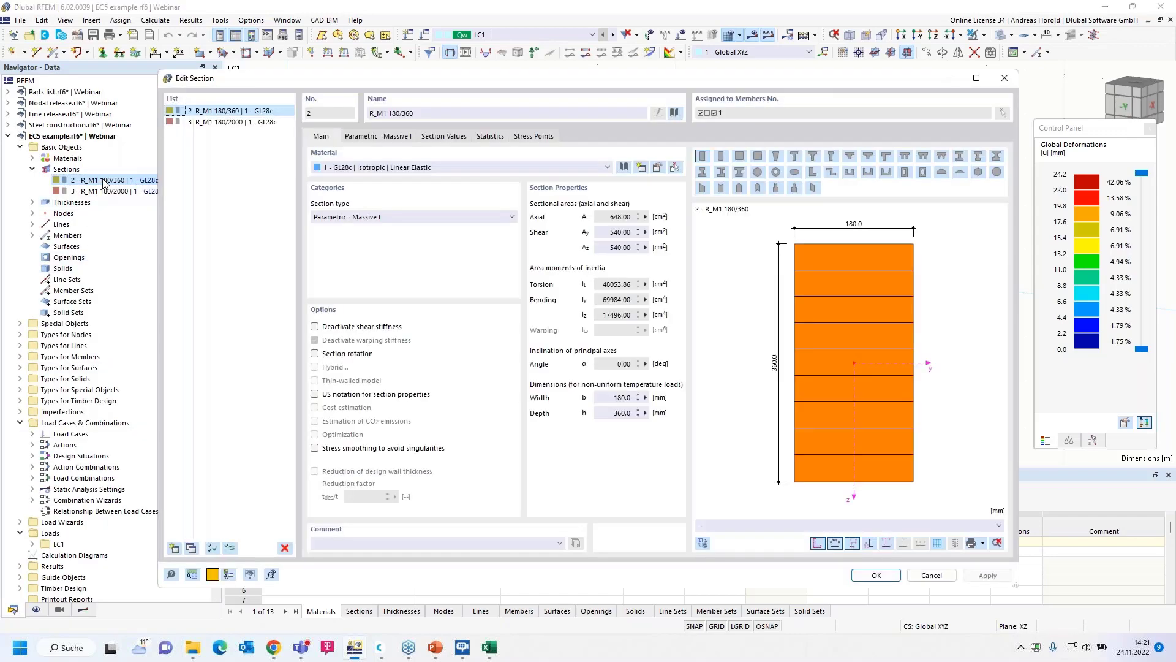
{"action": "left_click", "coordinate": [315, 326]}
{"action": "left_click", "coordinate": [316, 327]}
{"action": "left_click", "coordinate": [316, 327]}
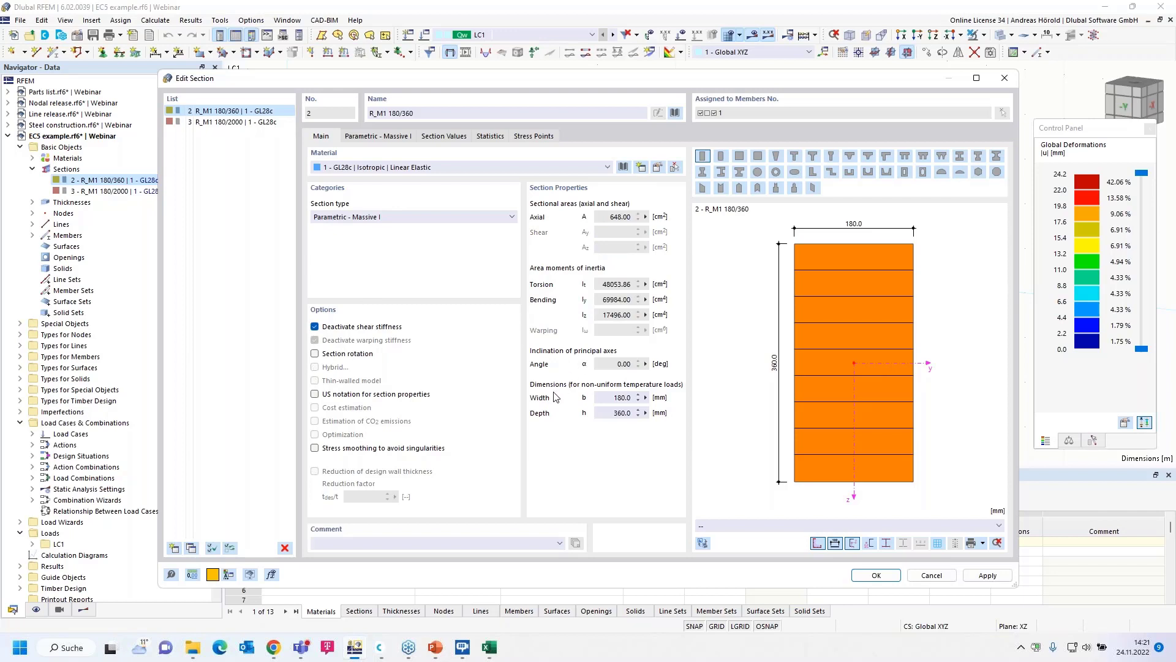
Step: Deactivate the shear stiffness of section R_M1 180/2000 as well and recalculate LC1 to display its deformations
{"action": "left_click", "coordinate": [233, 125]}
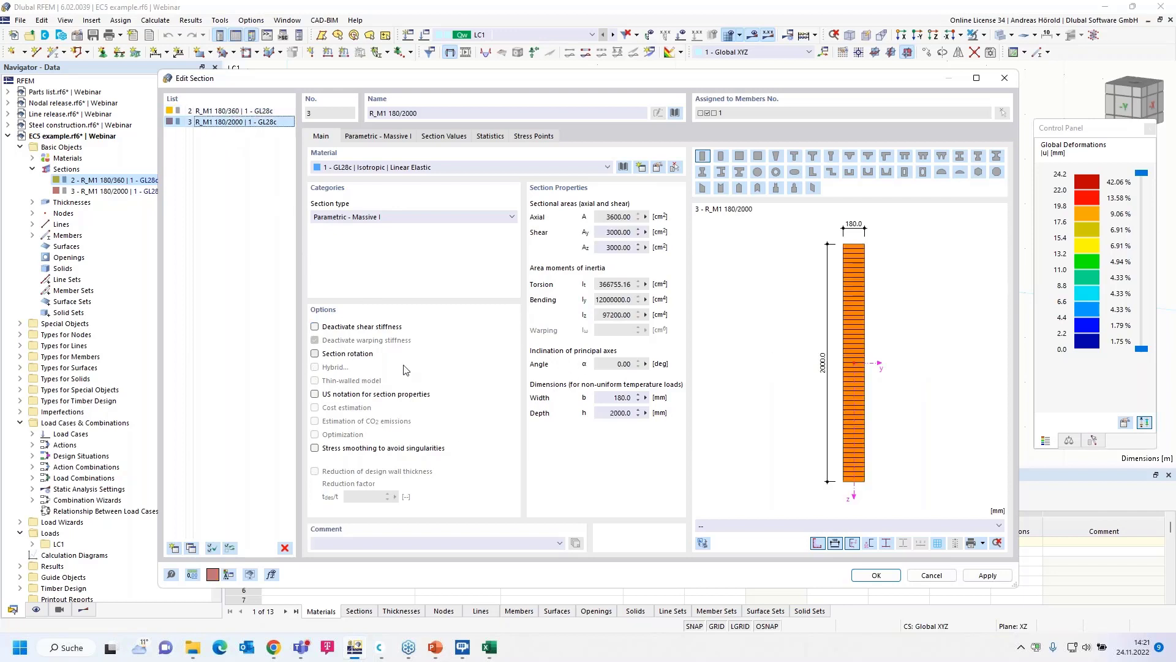
{"action": "left_click", "coordinate": [314, 326]}
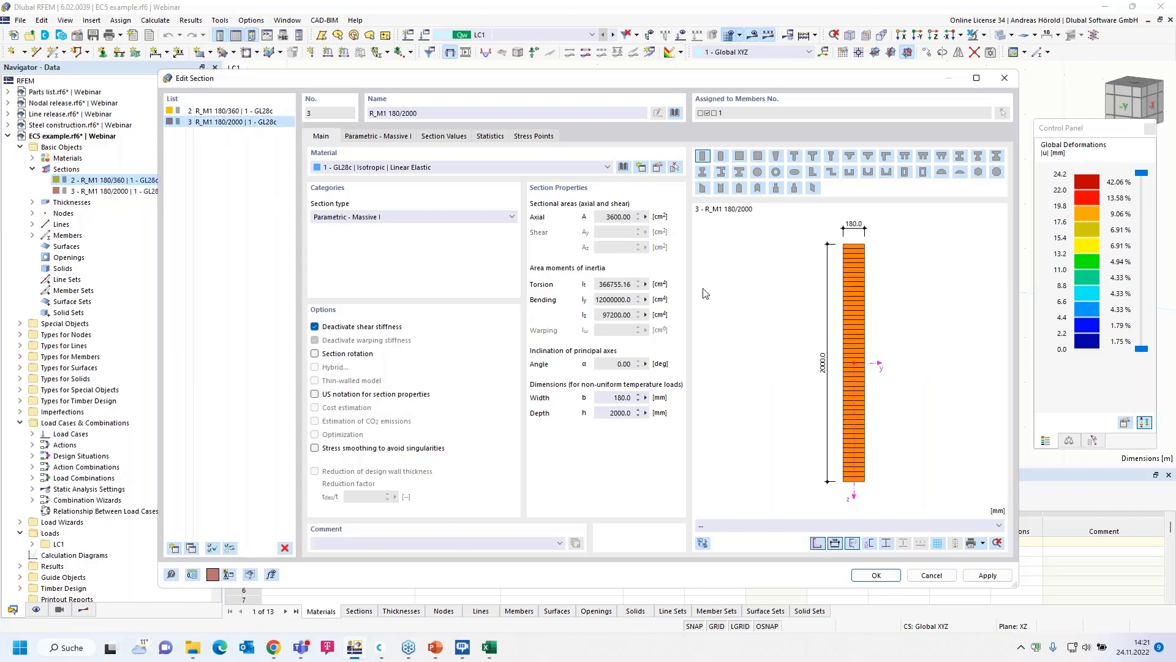
{"action": "left_click", "coordinate": [875, 575]}
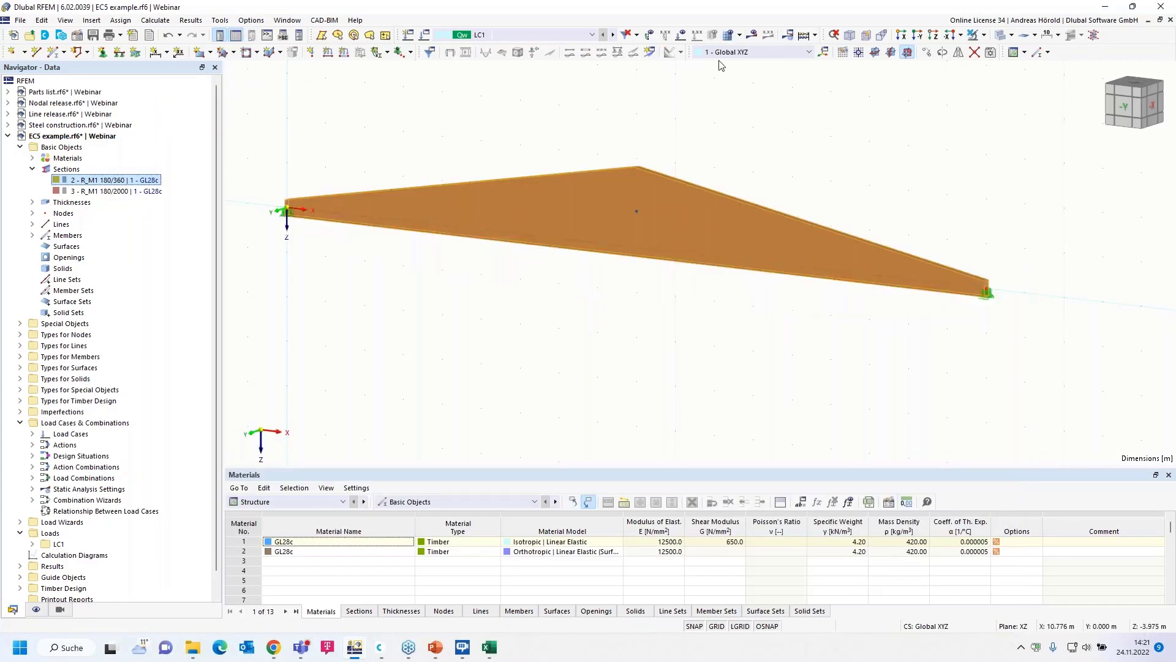
{"action": "left_click", "coordinate": [753, 36]}
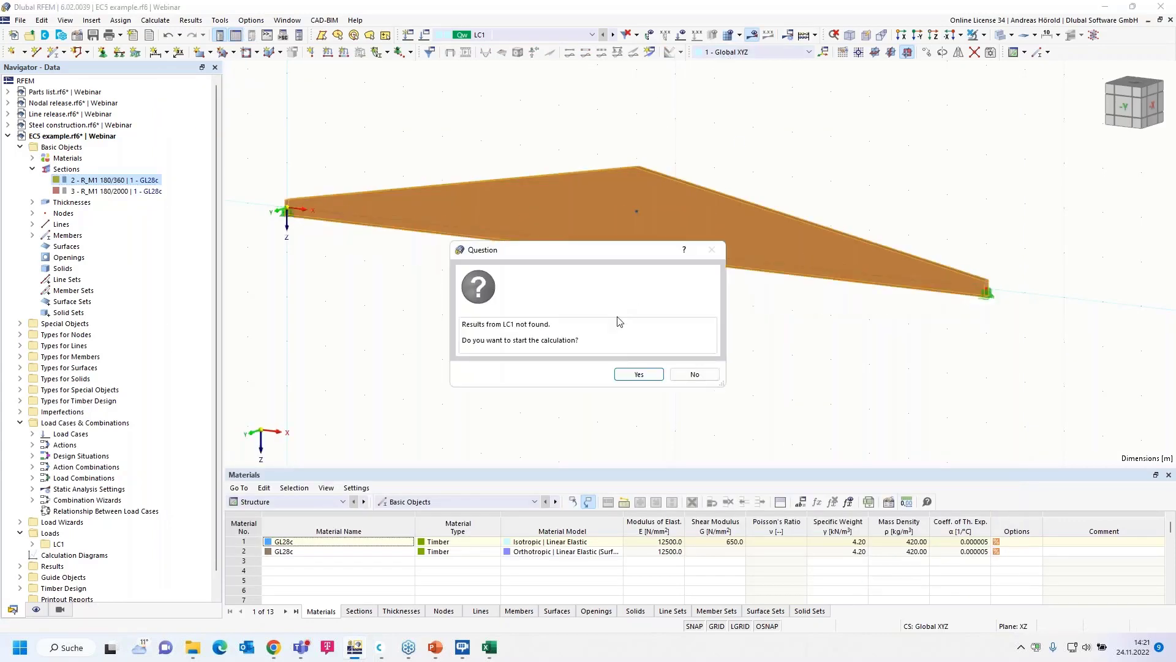
{"action": "left_click", "coordinate": [637, 375]}
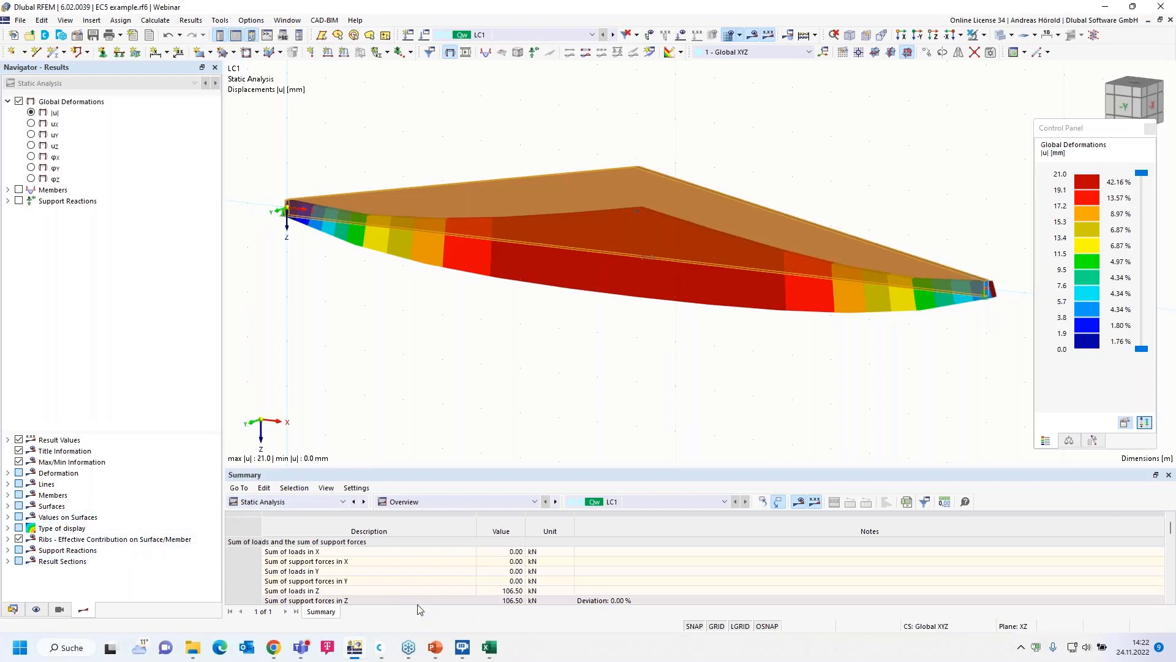
Step: Switch to the Concrete building model and orient the view so the whole reinforced structure is visible
{"action": "left_click", "coordinate": [13, 612]}
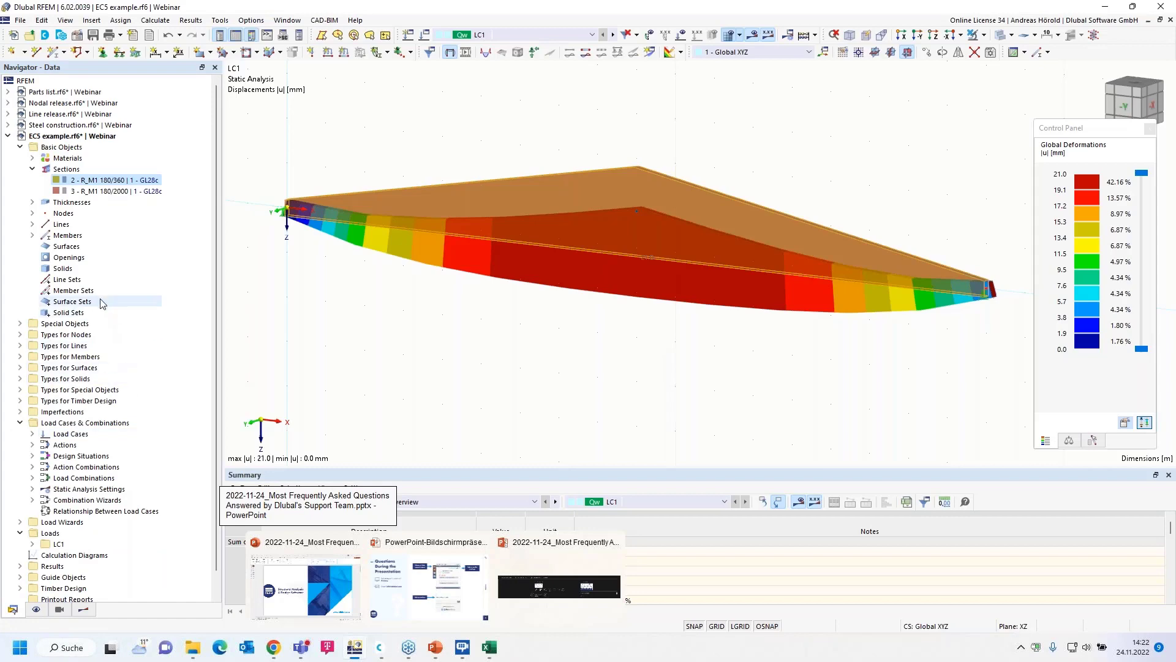
{"action": "scroll", "coordinate": [54, 326], "scroll_direction": "down", "scroll_amount": 1}
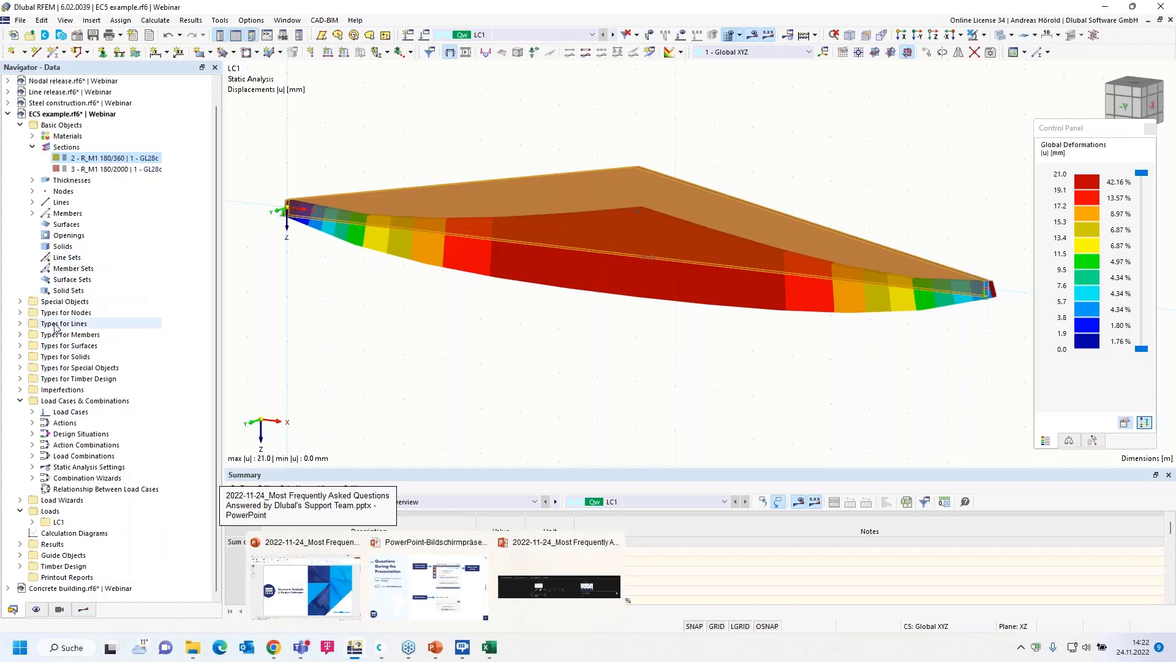
{"action": "double_click", "coordinate": [87, 589]}
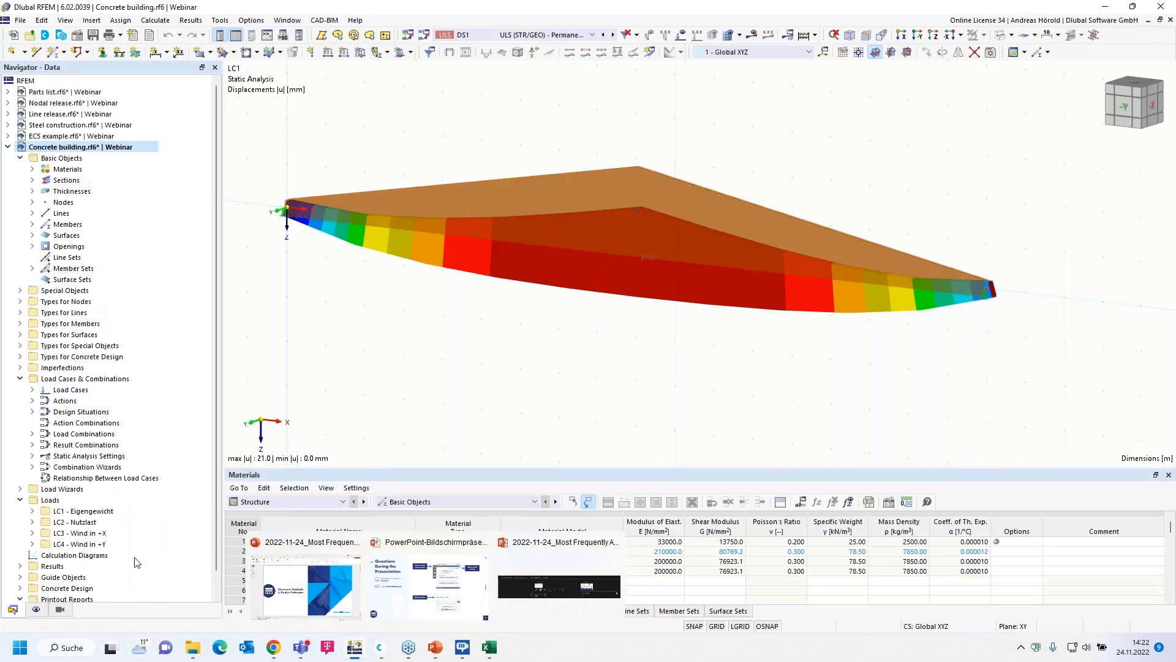
{"action": "middle_click_drag", "start_coordinate": [480, 446], "coordinate": [415, 378]}
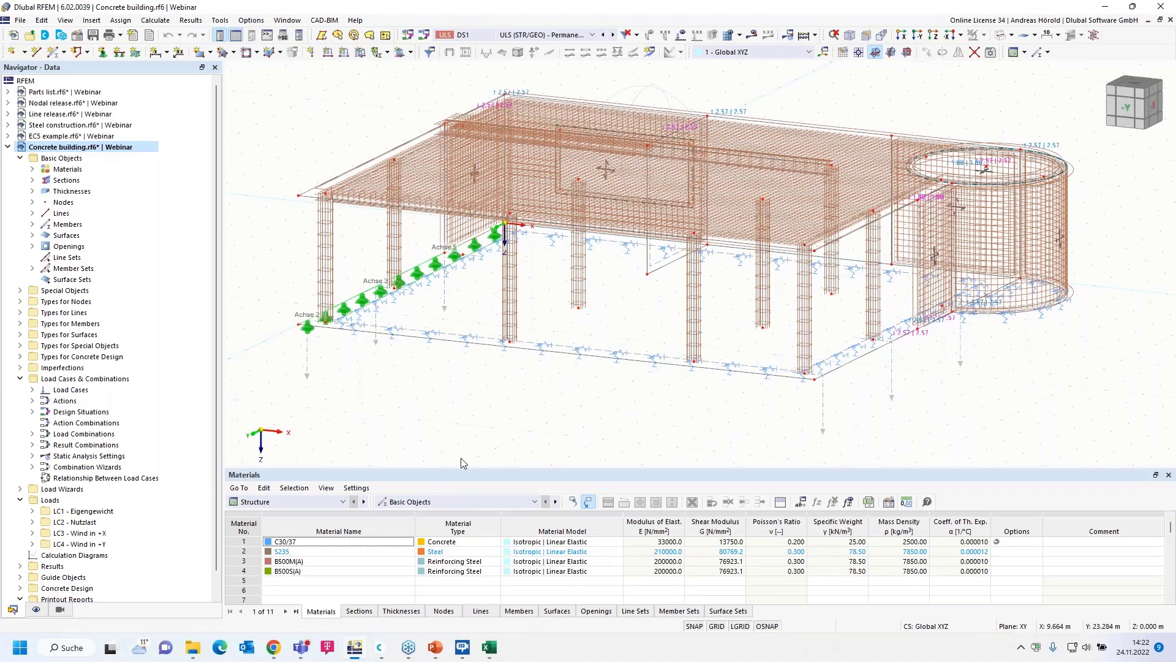
{"action": "middle_click_drag", "start_coordinate": [463, 402], "coordinate": [462, 421]}
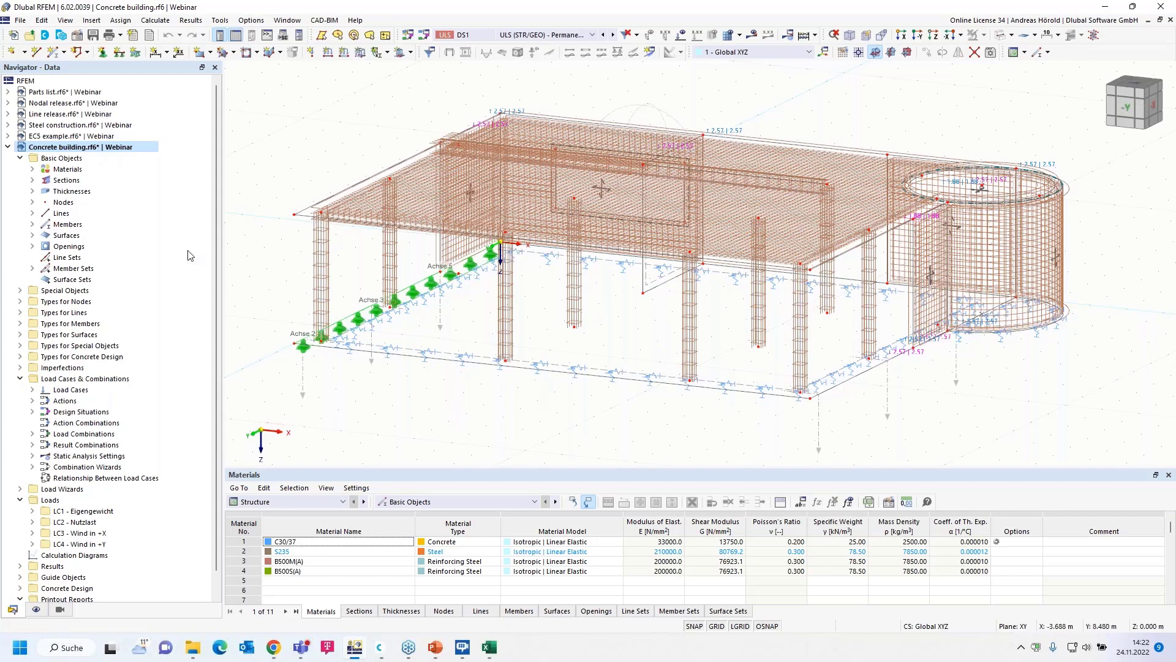
Step: Hide the longitudinal reinforcement and stirrups of the members in the concrete building's display settings
{"action": "left_click", "coordinate": [36, 610]}
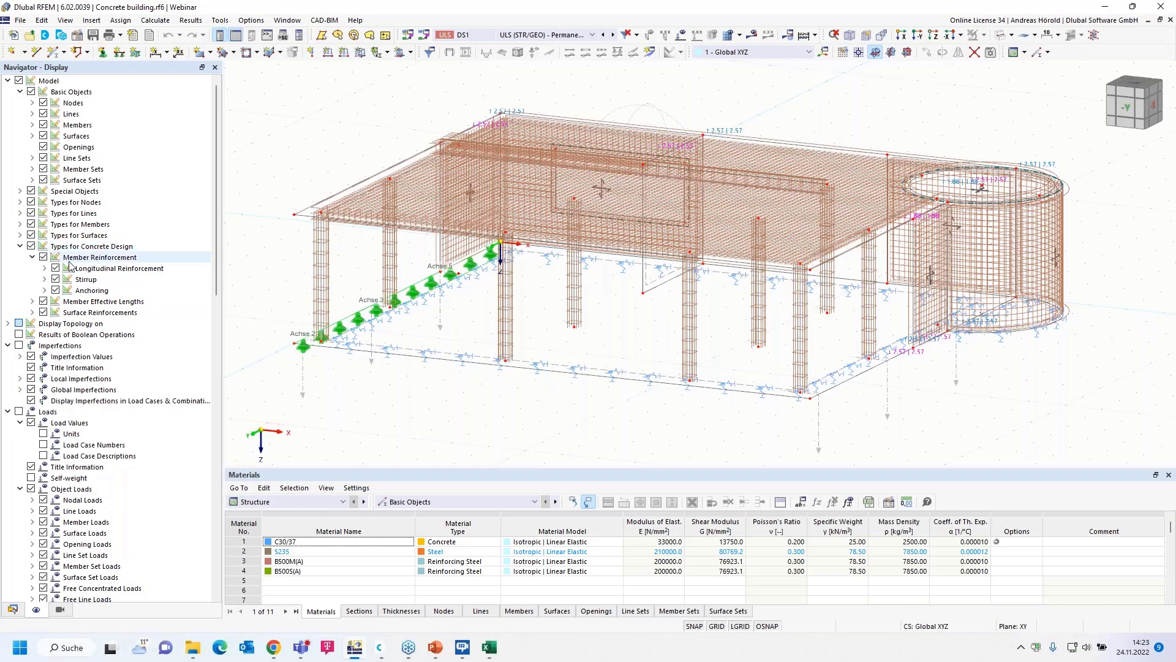
{"action": "left_click", "coordinate": [44, 269]}
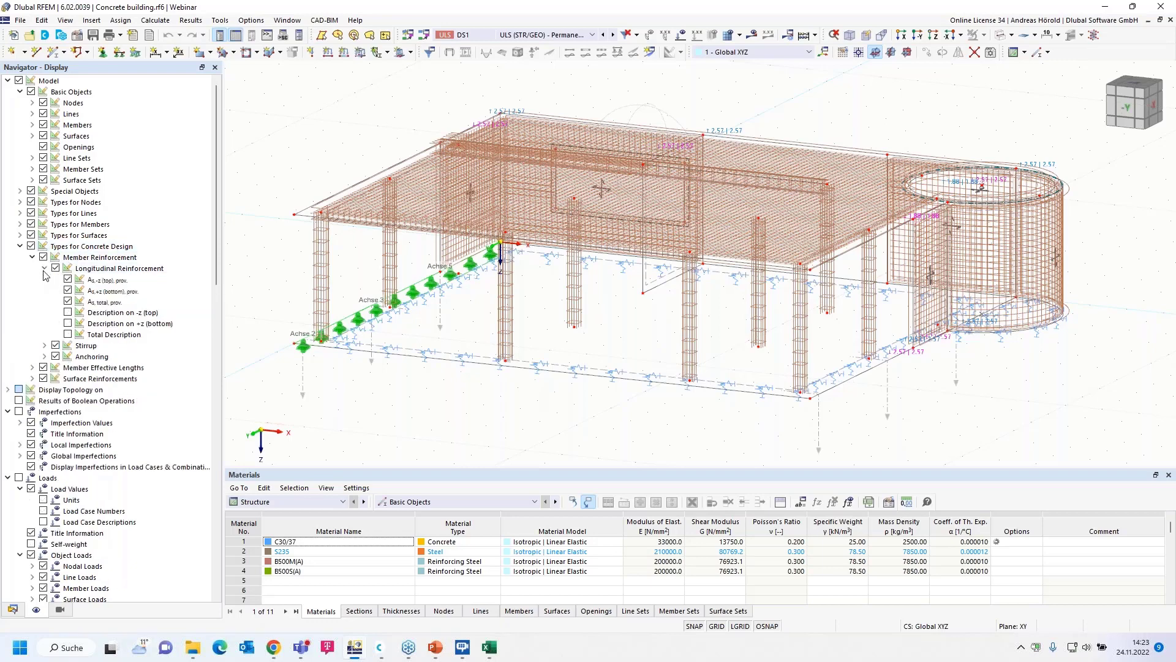
{"action": "left_click", "coordinate": [44, 345]}
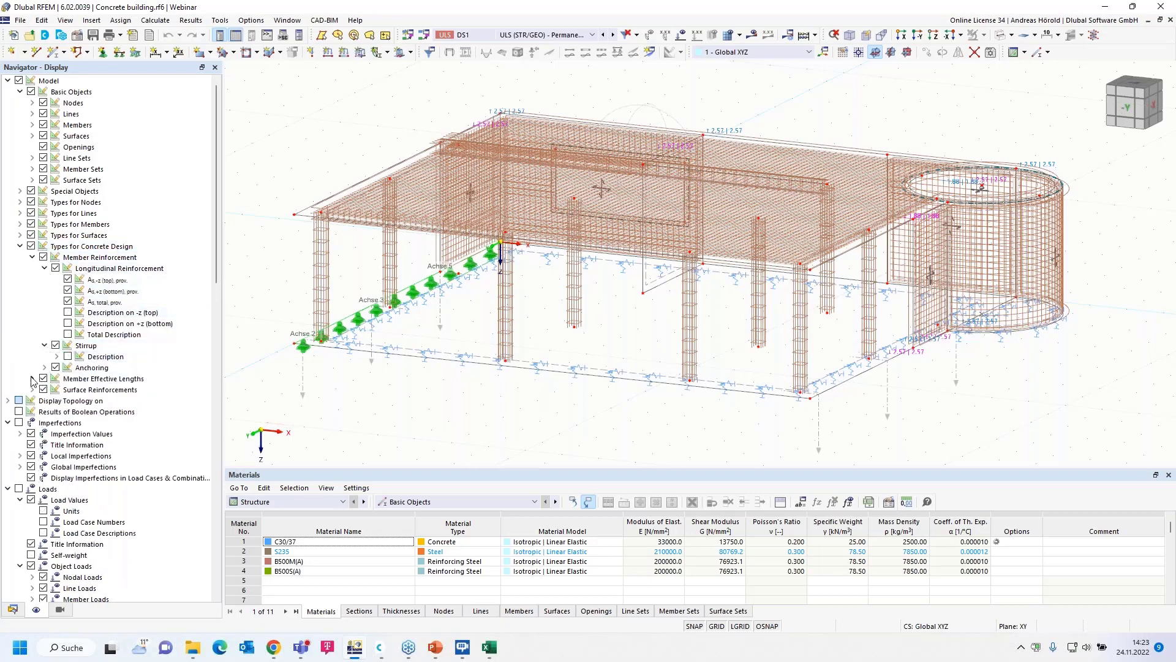
{"action": "left_click", "coordinate": [56, 268]}
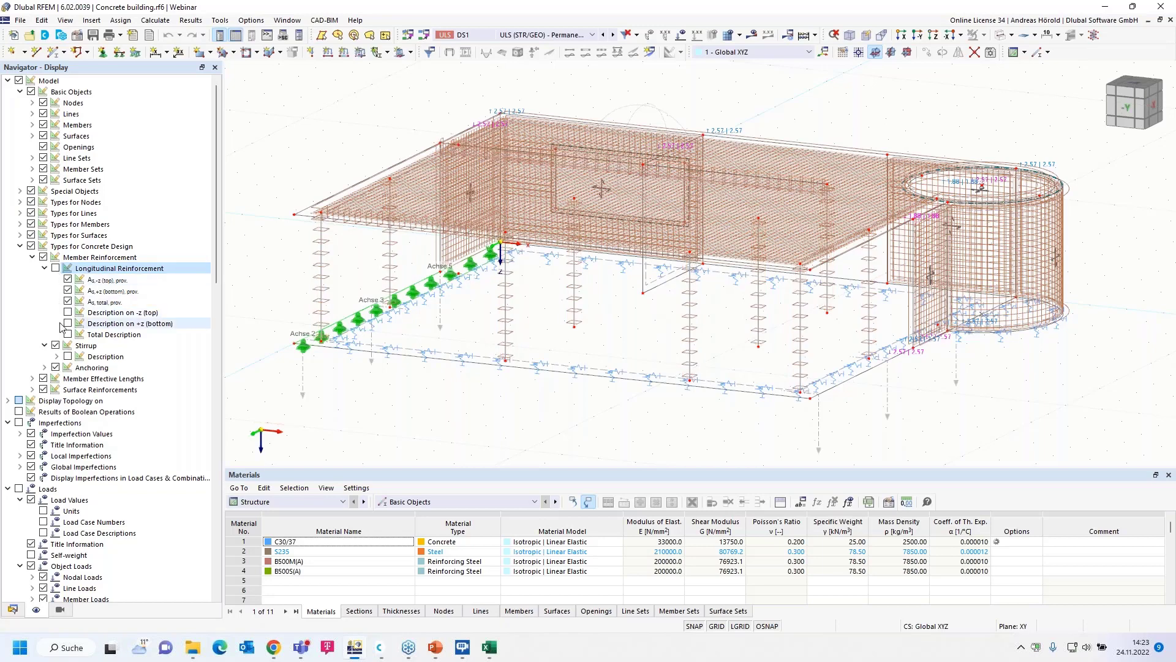
{"action": "left_click", "coordinate": [56, 346]}
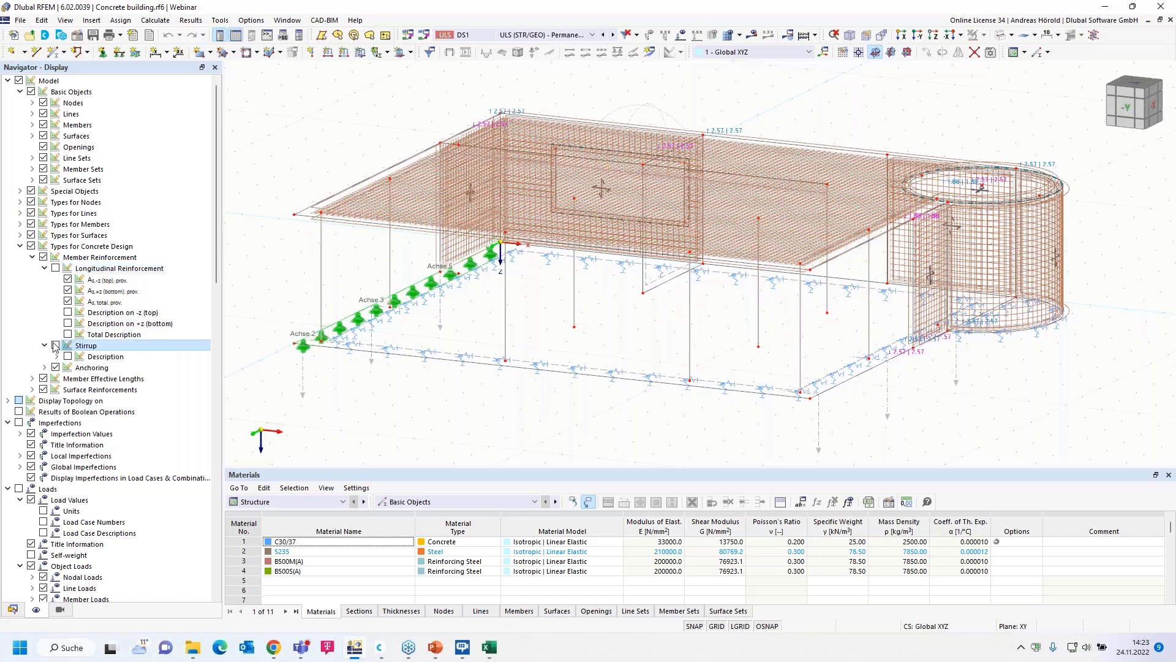
Step: Hide the surface reinforcements and show them again, and toggle the display of their stirrups
{"action": "left_click", "coordinate": [33, 390]}
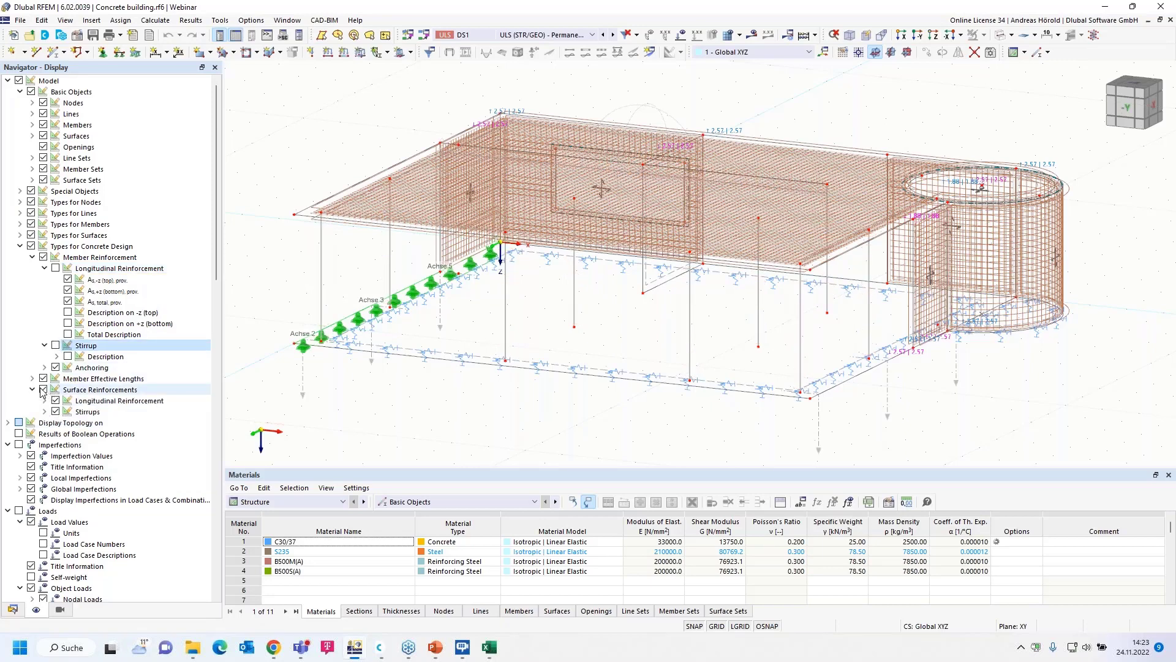
{"action": "left_click", "coordinate": [42, 390]}
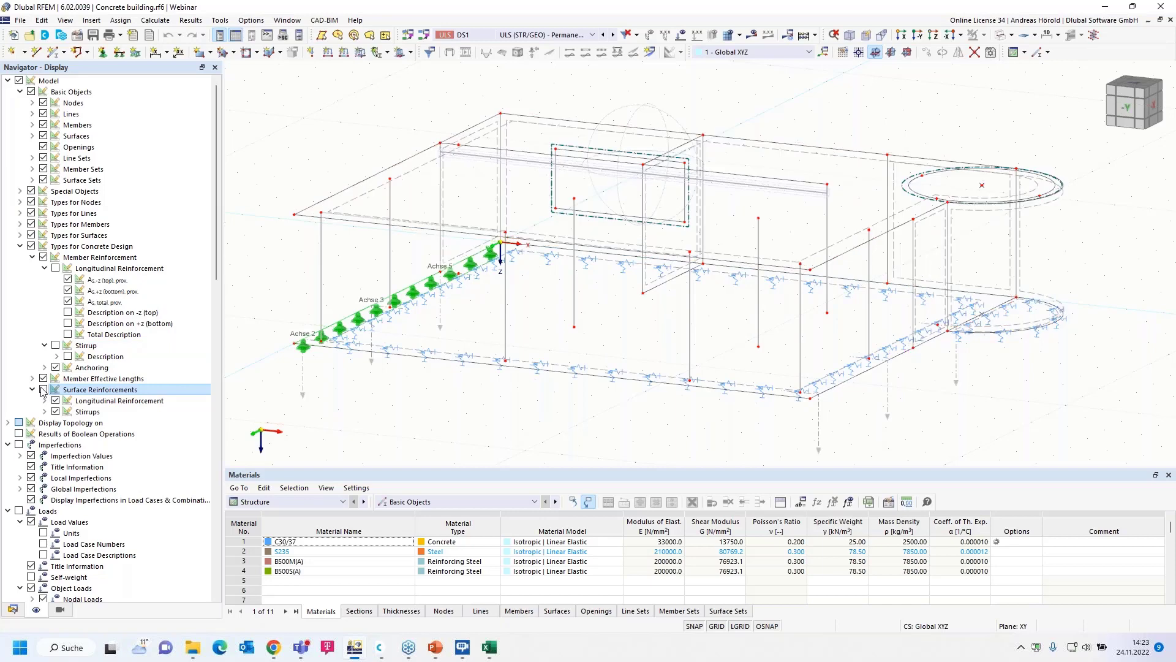
{"action": "left_click", "coordinate": [43, 389]}
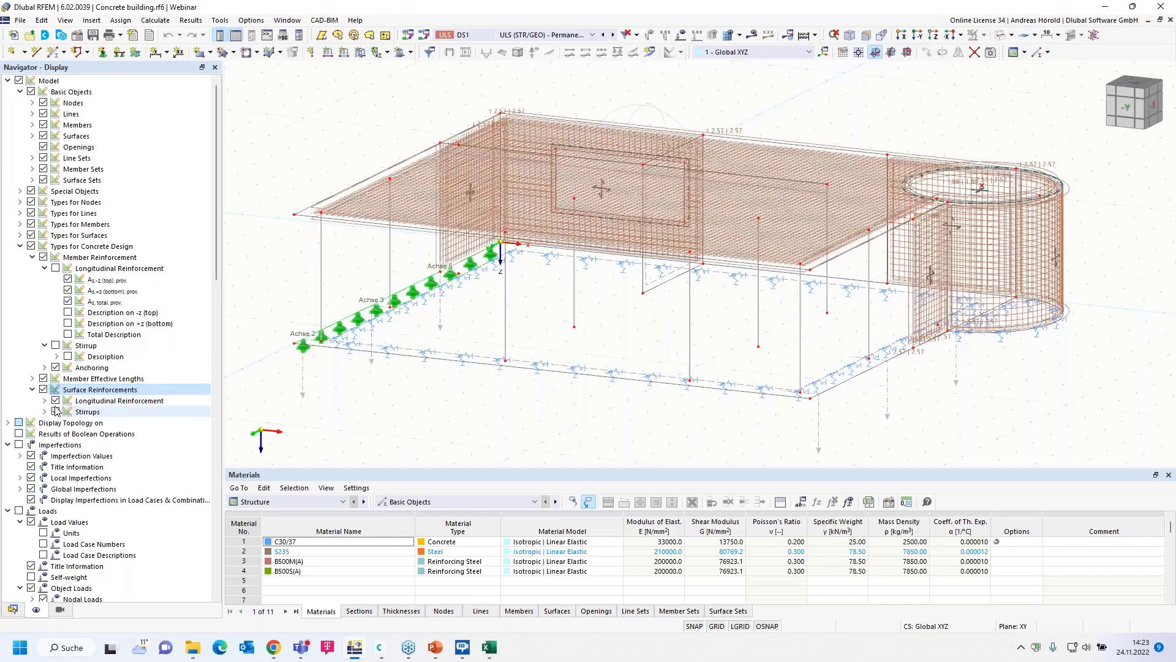
{"action": "left_click", "coordinate": [55, 411]}
{"action": "double_click", "coordinate": [56, 411]}
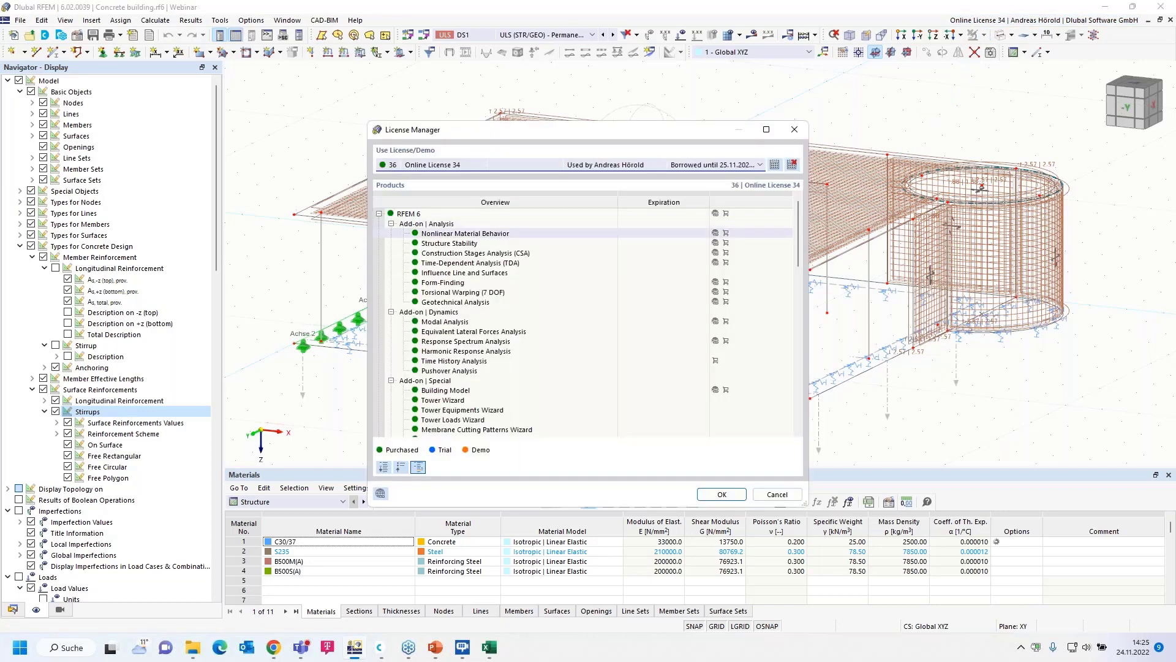
Step: Extend the online license borrowing until 24 December 2022 and cancel the borrowing again
{"action": "left_click", "coordinate": [774, 165]}
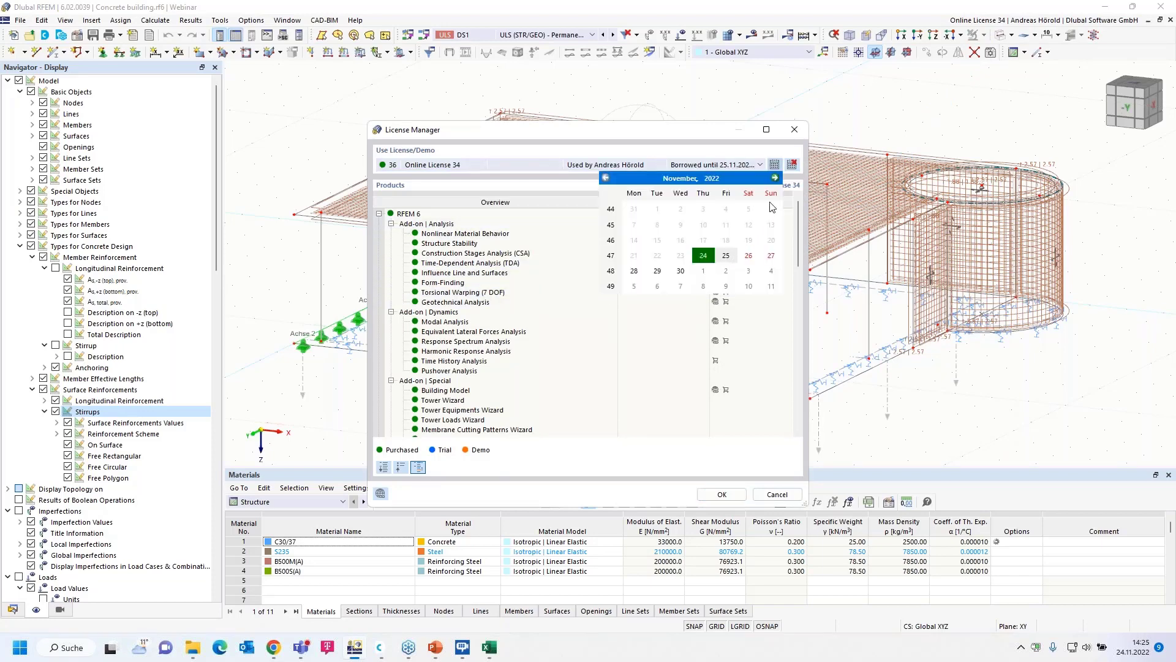
{"action": "left_click", "coordinate": [775, 177]}
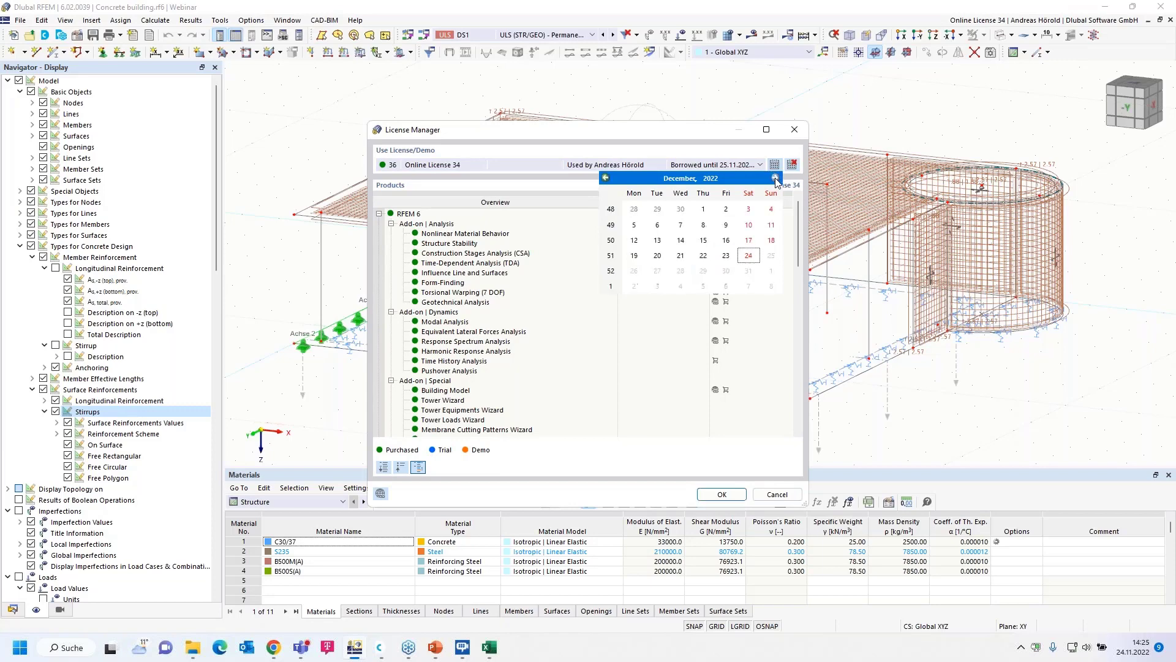
{"action": "left_click", "coordinate": [749, 257]}
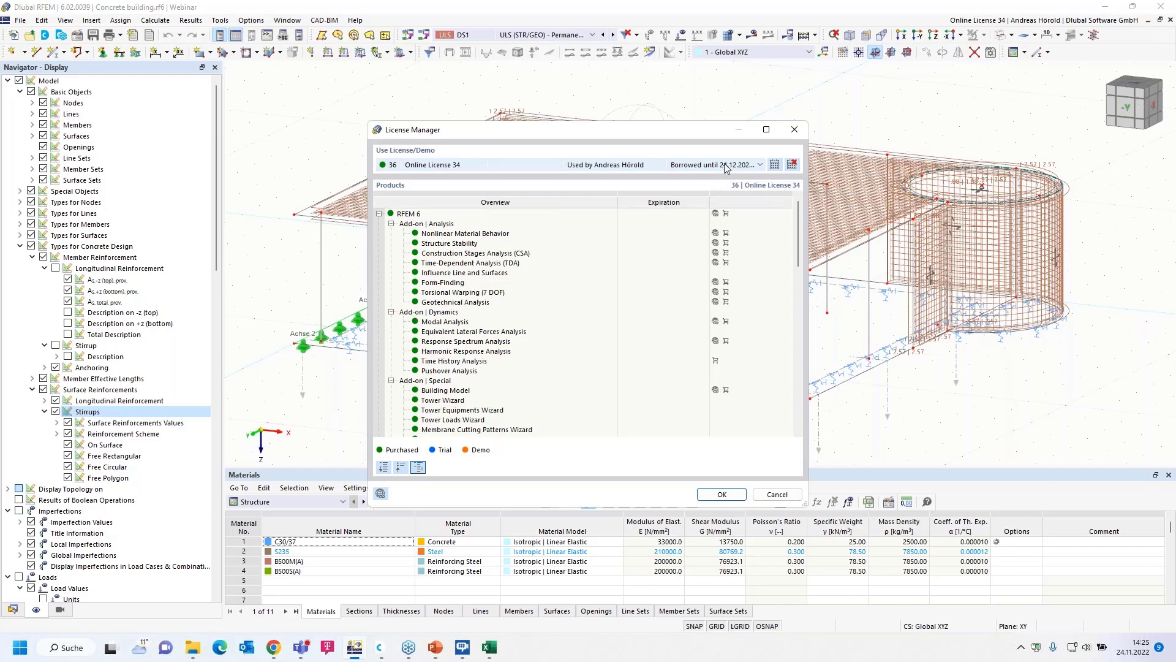
{"action": "left_click", "coordinate": [792, 165]}
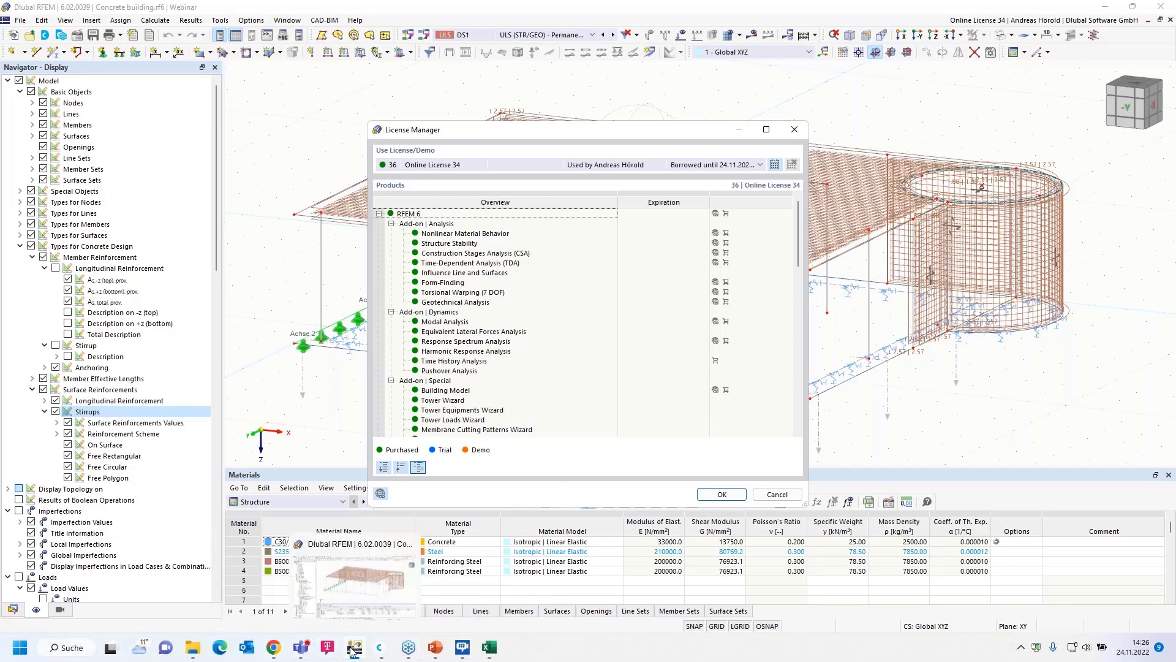
Step: Close the License Manager and switch to the Parts list model
{"action": "left_click", "coordinate": [794, 130]}
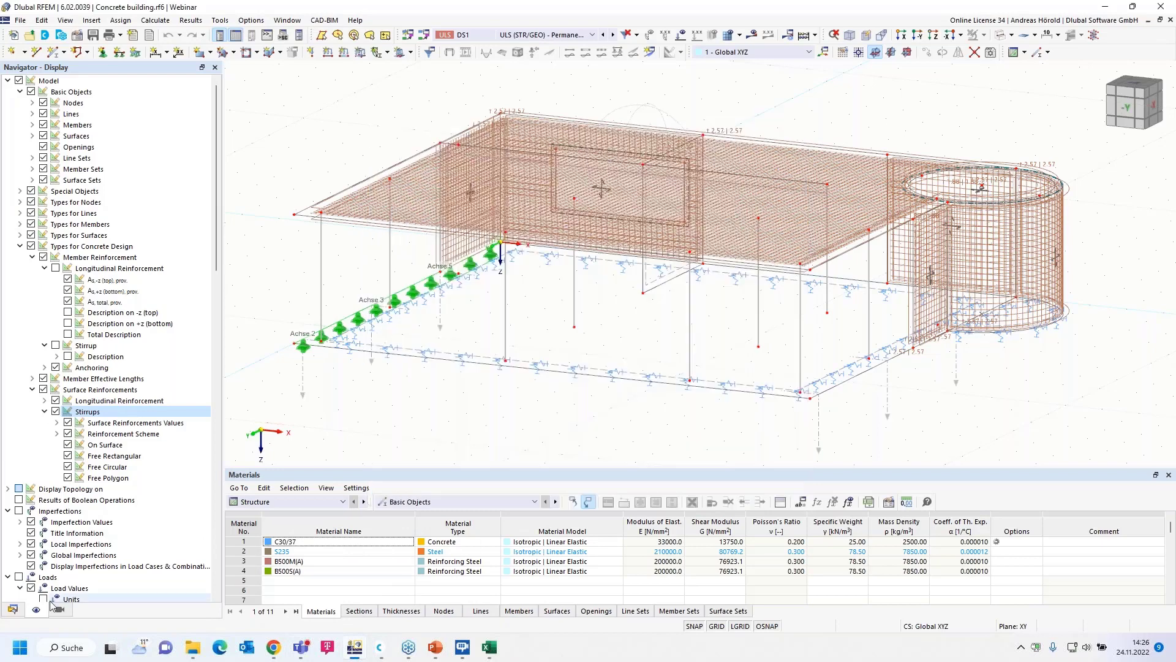
{"action": "left_click", "coordinate": [11, 610]}
{"action": "left_click", "coordinate": [41, 92]}
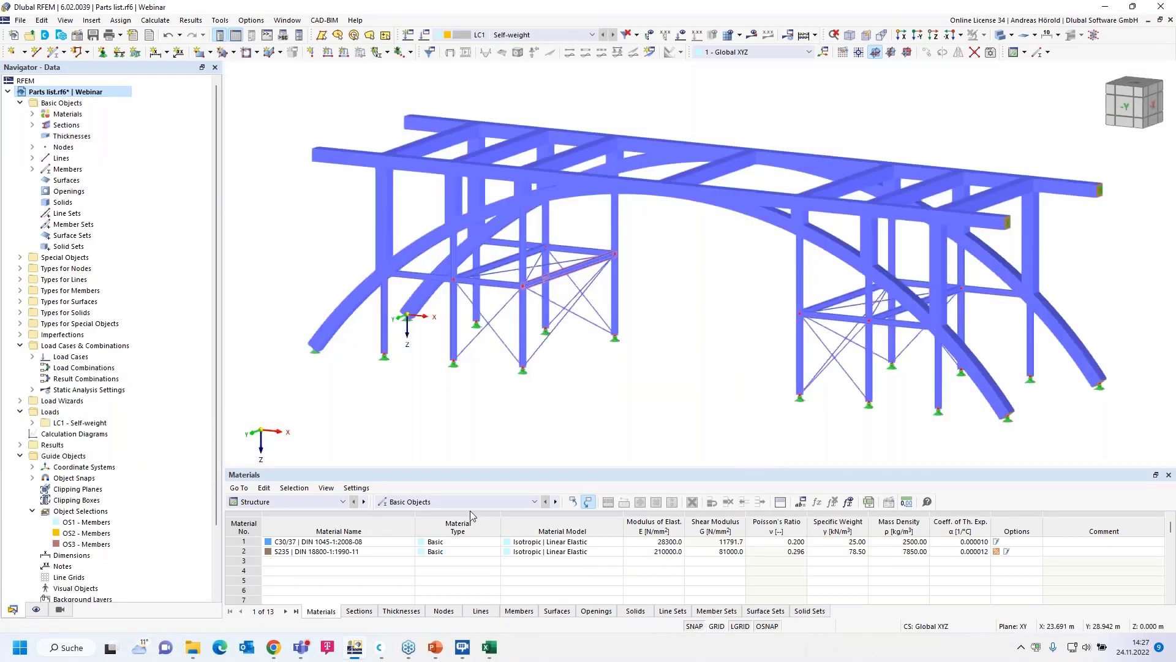
Step: Switch to Dlubal Center and browse the example projects for Masonry Structures, Steel Structures, Concrete Structures and Construction Stages
{"action": "left_click", "coordinate": [381, 649]}
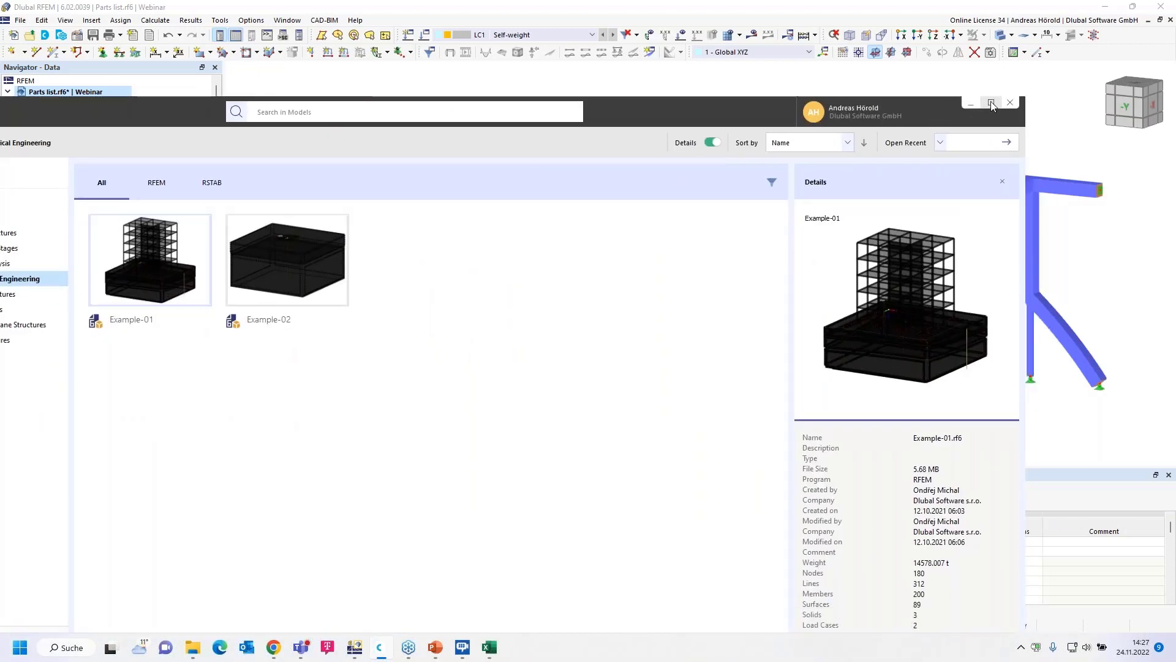
{"action": "left_click", "coordinate": [992, 102]}
{"action": "left_click", "coordinate": [130, 201]}
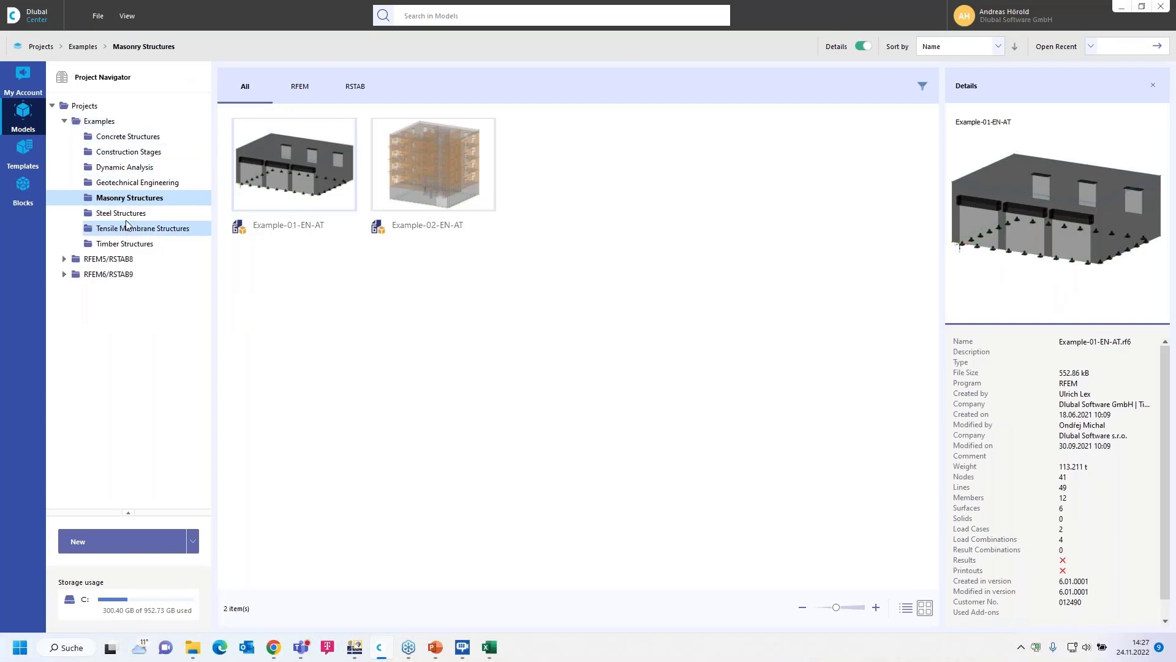
{"action": "left_click", "coordinate": [123, 212]}
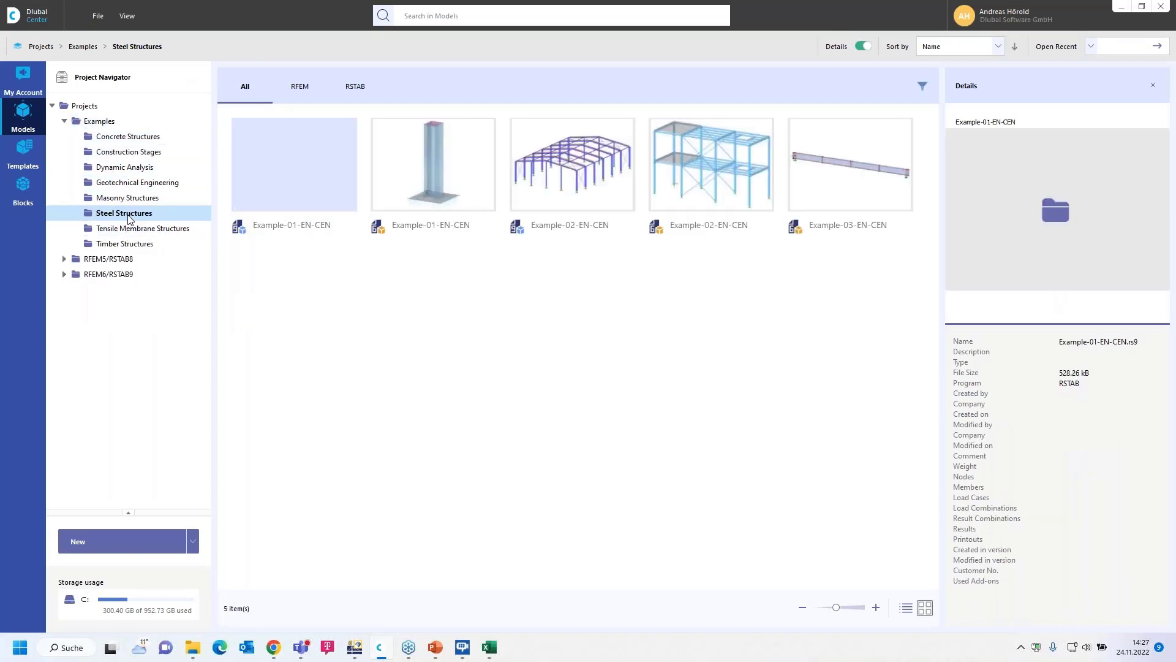
{"action": "left_click", "coordinate": [101, 121]}
{"action": "left_click", "coordinate": [122, 138]}
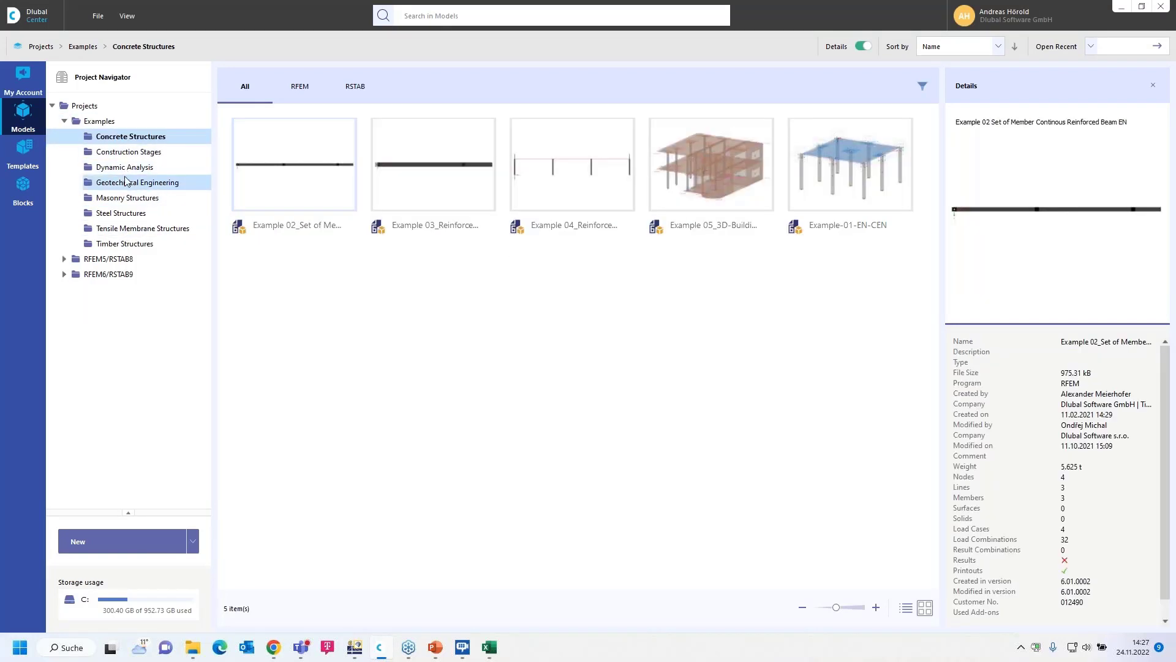
{"action": "left_click", "coordinate": [125, 157]}
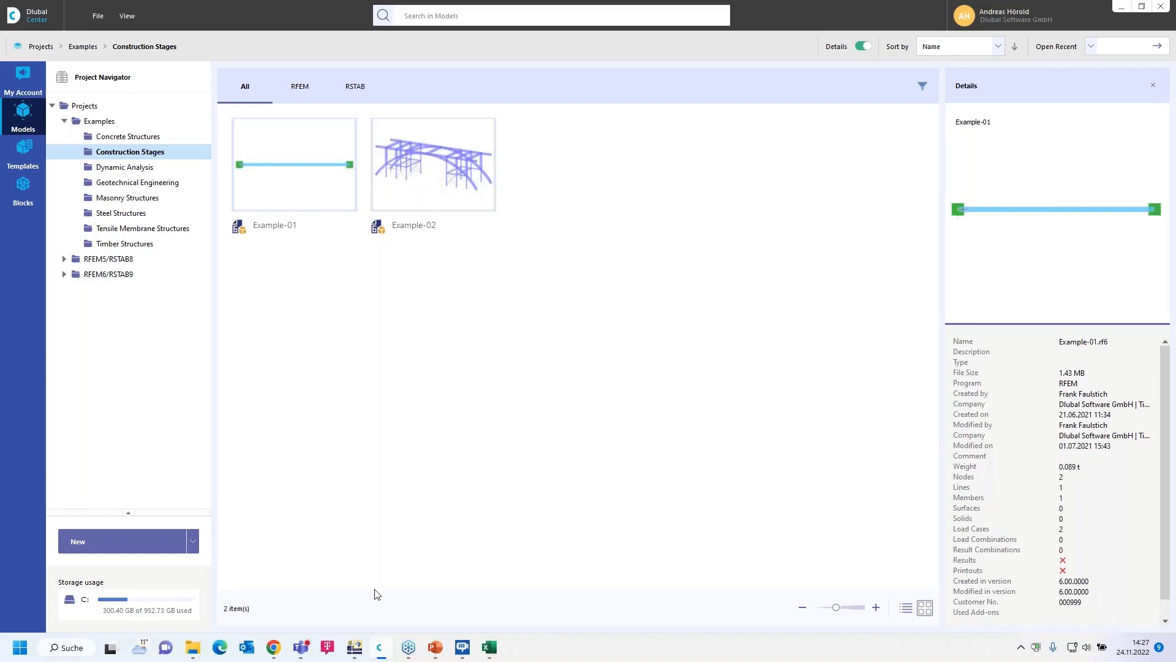
Step: Switch to Chrome and open the Webinars page of the Dlubal website
{"action": "mouse_move", "coordinate": [276, 649]}
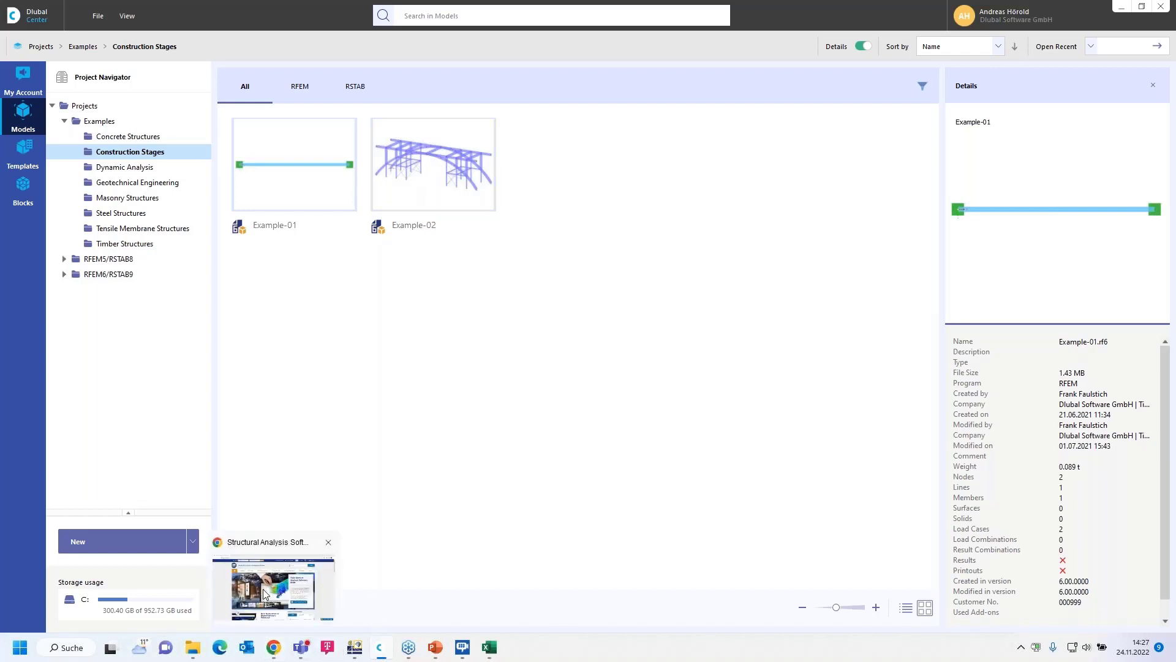
{"action": "left_click", "coordinate": [267, 593]}
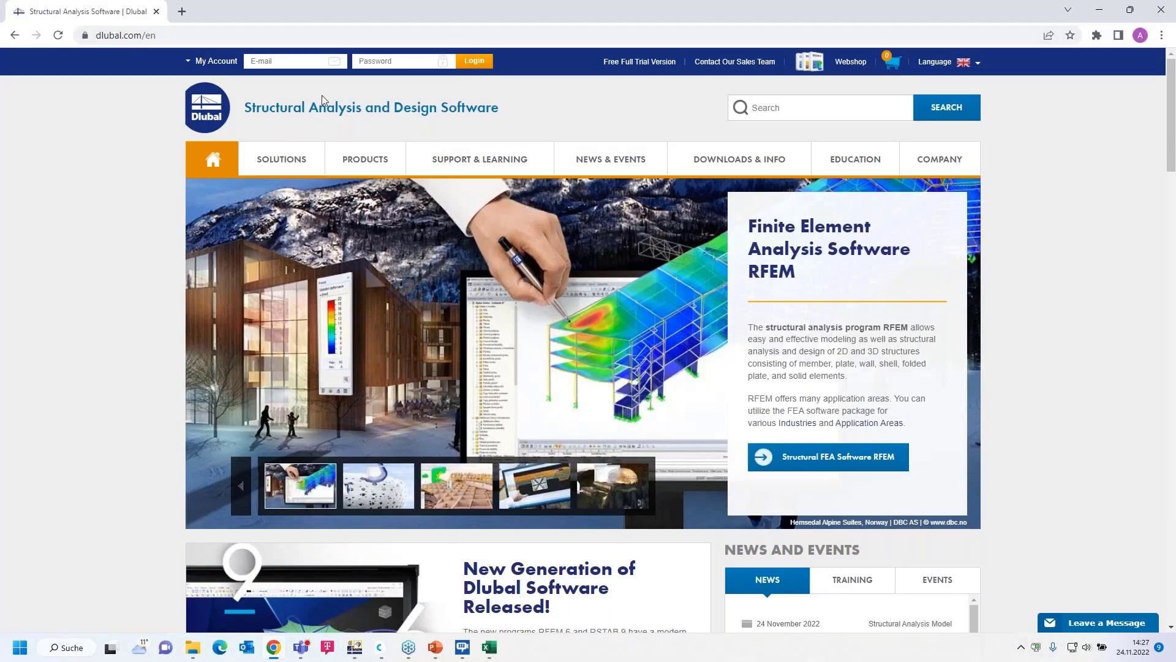
{"action": "mouse_move", "coordinate": [709, 169]}
{"action": "mouse_move", "coordinate": [623, 164]}
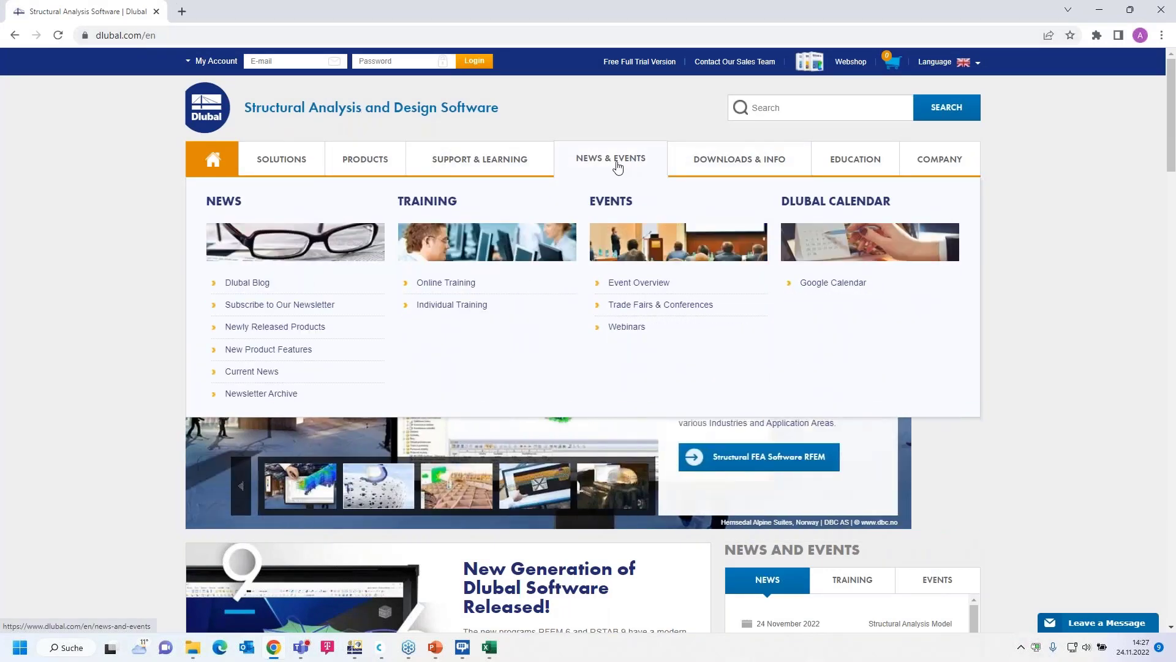
{"action": "left_click", "coordinate": [626, 328]}
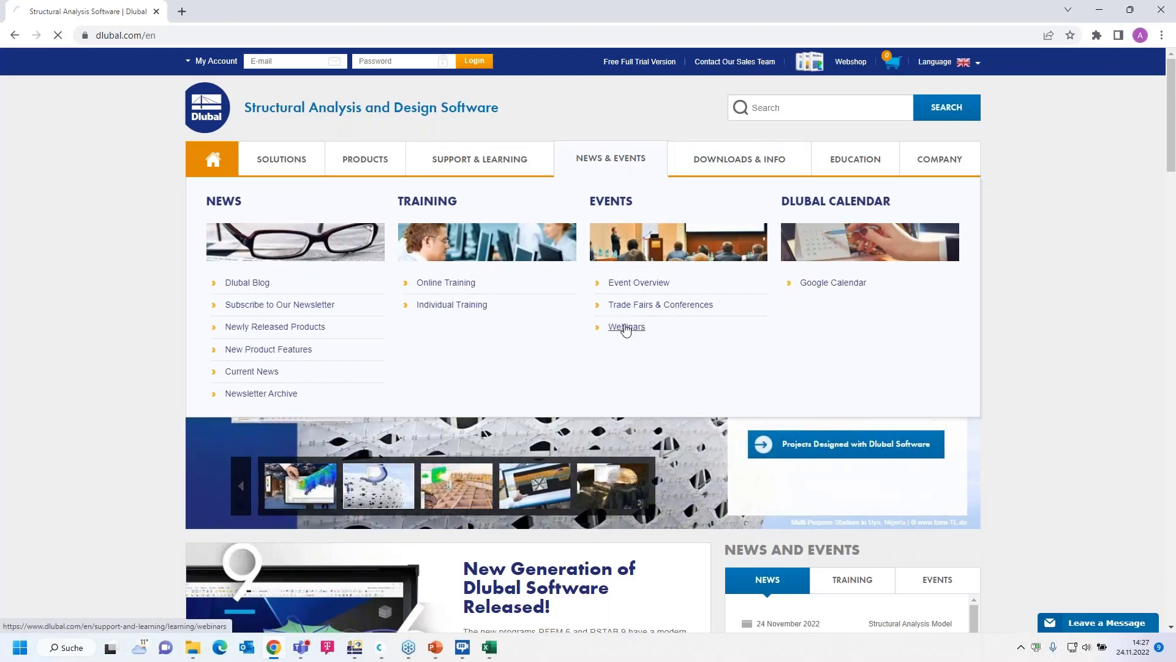
Step: Look through the list of upcoming and accomplished webinars
{"action": "scroll", "coordinate": [626, 330], "scroll_direction": "down", "scroll_amount": 6}
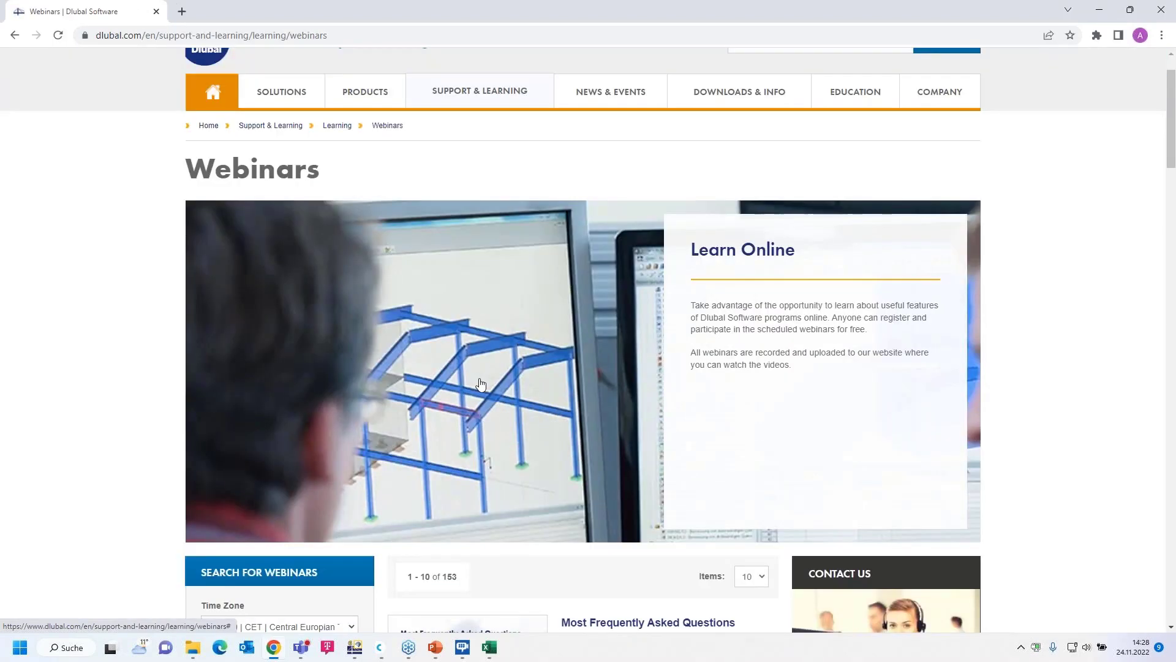
{"action": "scroll", "coordinate": [626, 374], "scroll_direction": "down", "scroll_amount": 2}
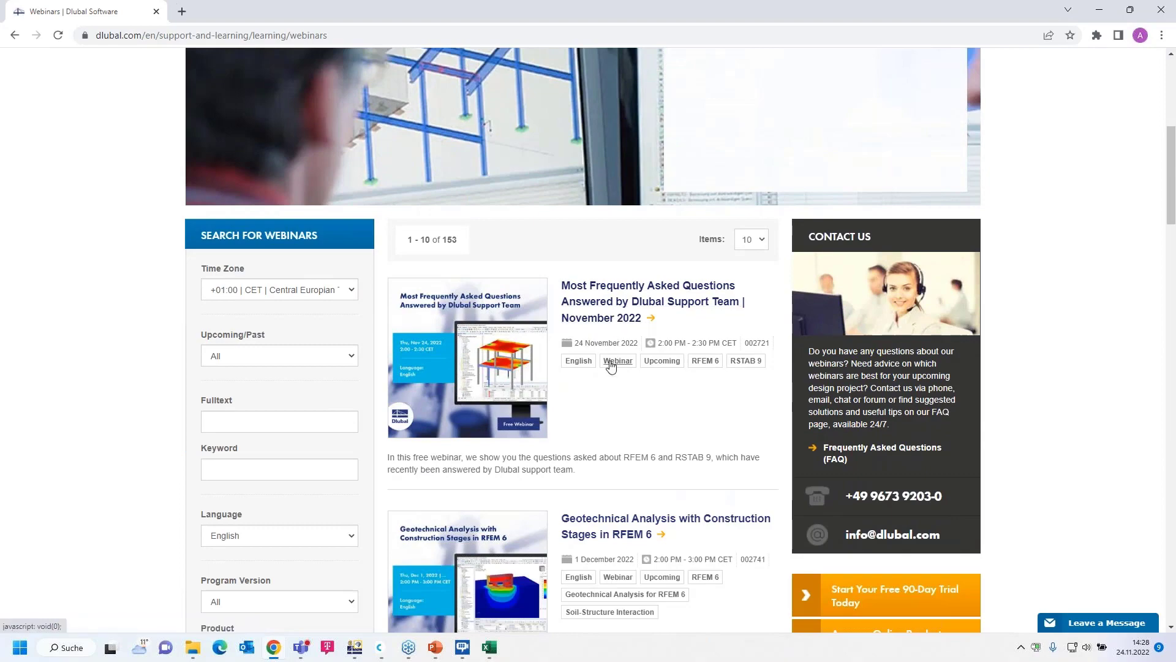
{"action": "scroll", "coordinate": [611, 367], "scroll_direction": "down", "scroll_amount": 3}
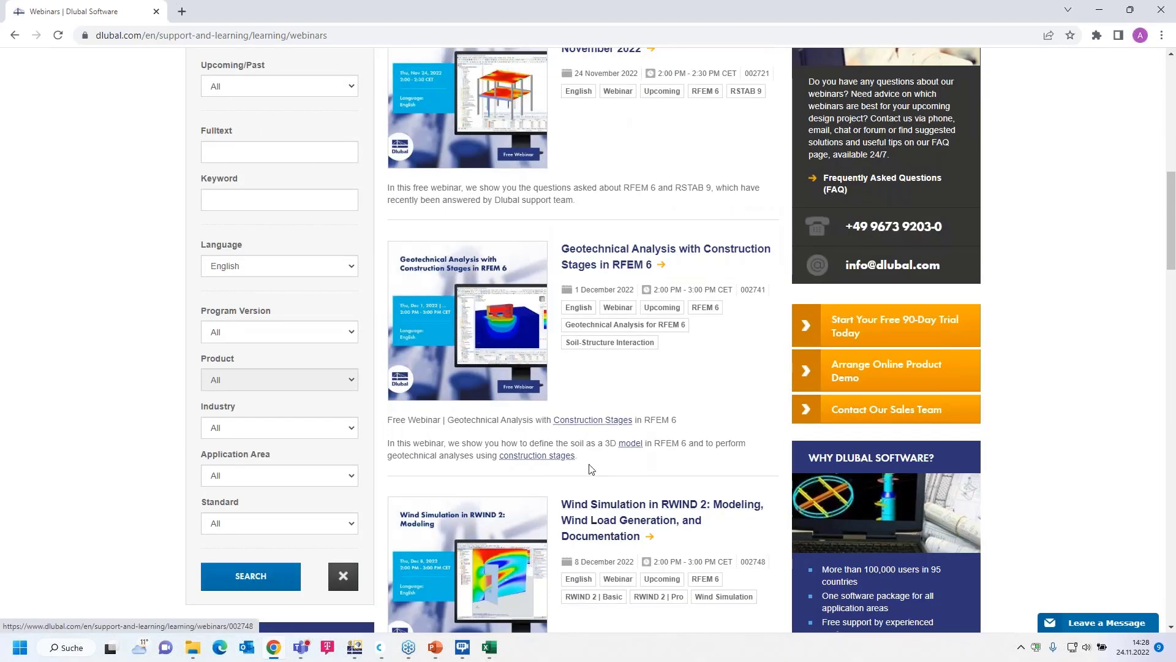
{"action": "scroll", "coordinate": [593, 394], "scroll_direction": "down", "scroll_amount": 9}
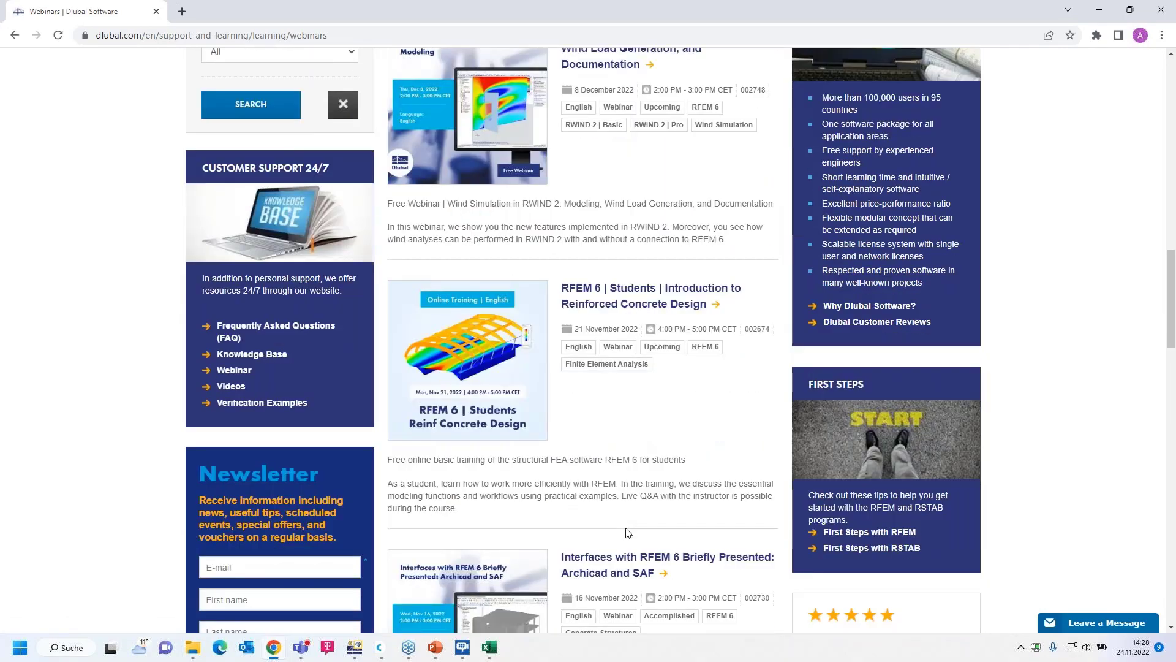
{"action": "scroll", "coordinate": [628, 531], "scroll_direction": "down", "scroll_amount": 5}
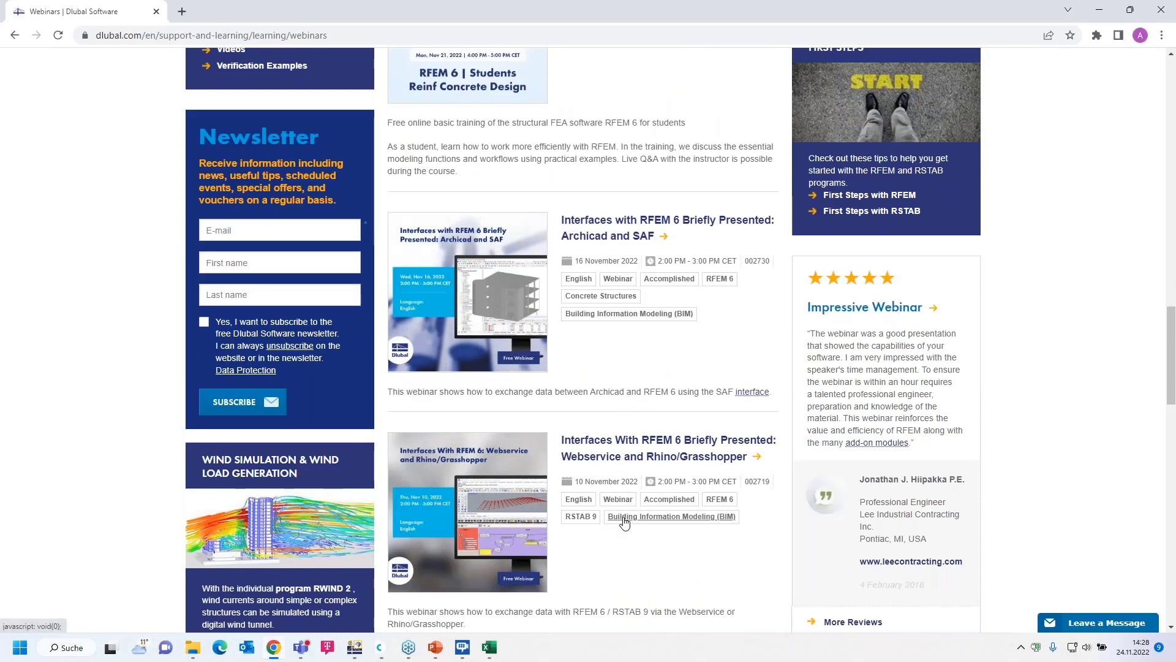
{"action": "scroll", "coordinate": [625, 523], "scroll_direction": "up", "scroll_amount": 6}
{"action": "scroll", "coordinate": [625, 523], "scroll_direction": "up", "scroll_amount": 5}
{"action": "scroll", "coordinate": [622, 515], "scroll_direction": "up", "scroll_amount": 10}
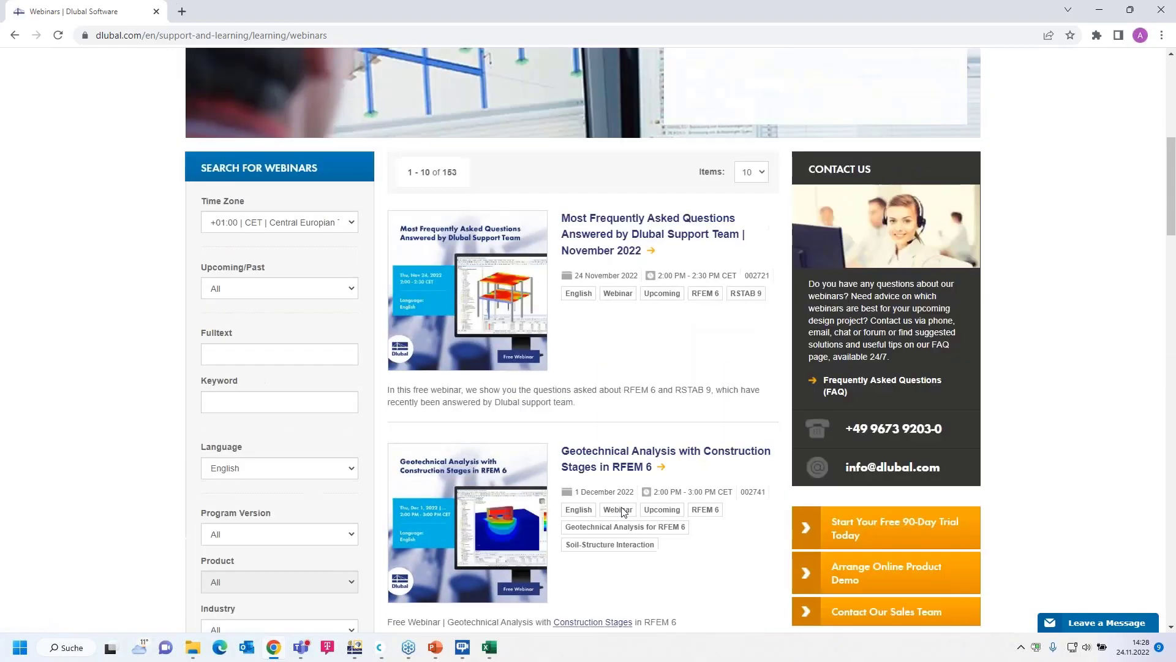
Step: Open the November 2022 Most Frequently Asked Questions webinar page and view its Models to Download section
{"action": "scroll", "coordinate": [622, 510], "scroll_direction": "down", "scroll_amount": 4}
{"action": "left_click", "coordinate": [586, 238]}
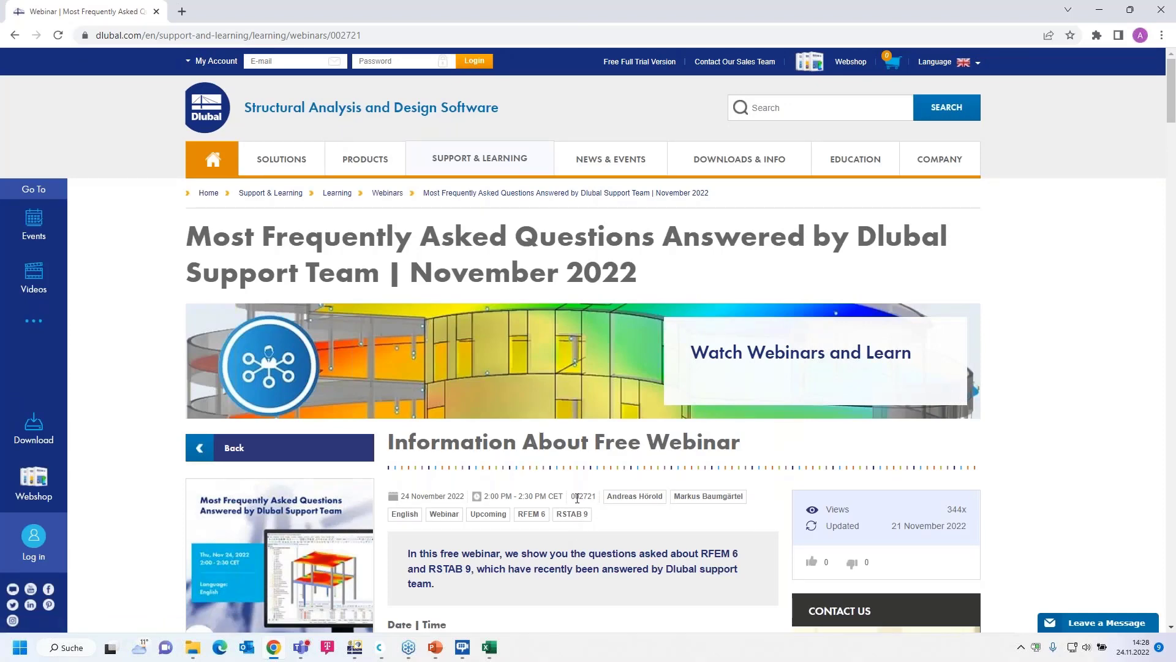
{"action": "scroll", "coordinate": [542, 433], "scroll_direction": "down", "scroll_amount": 6}
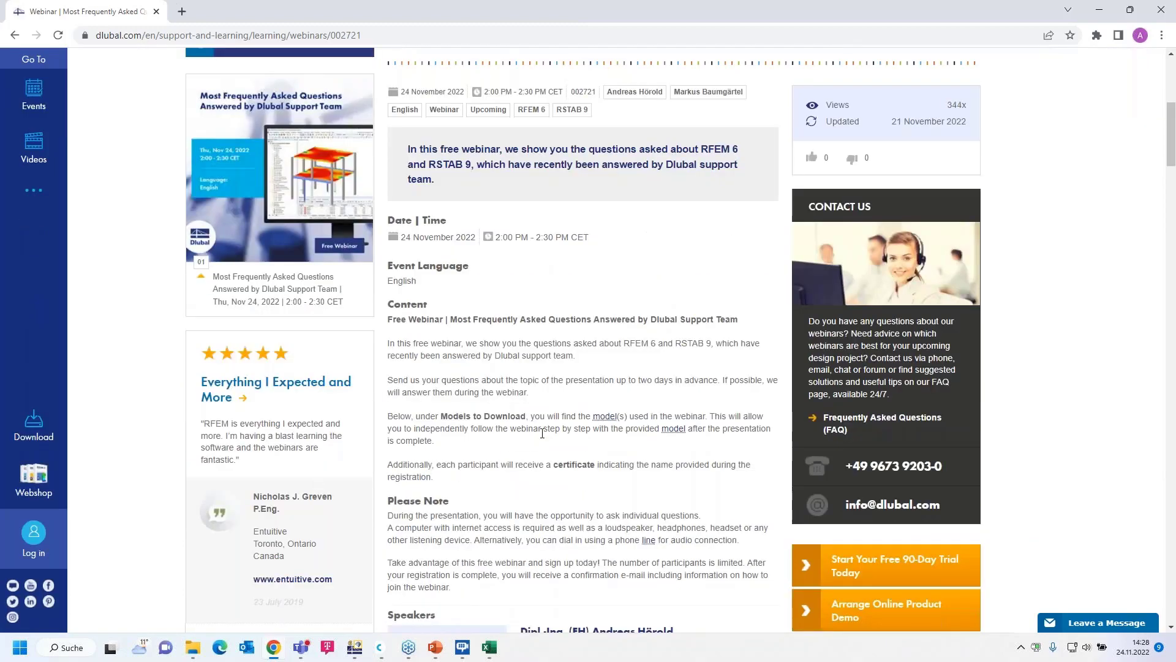
{"action": "scroll", "coordinate": [480, 494], "scroll_direction": "down", "scroll_amount": 1}
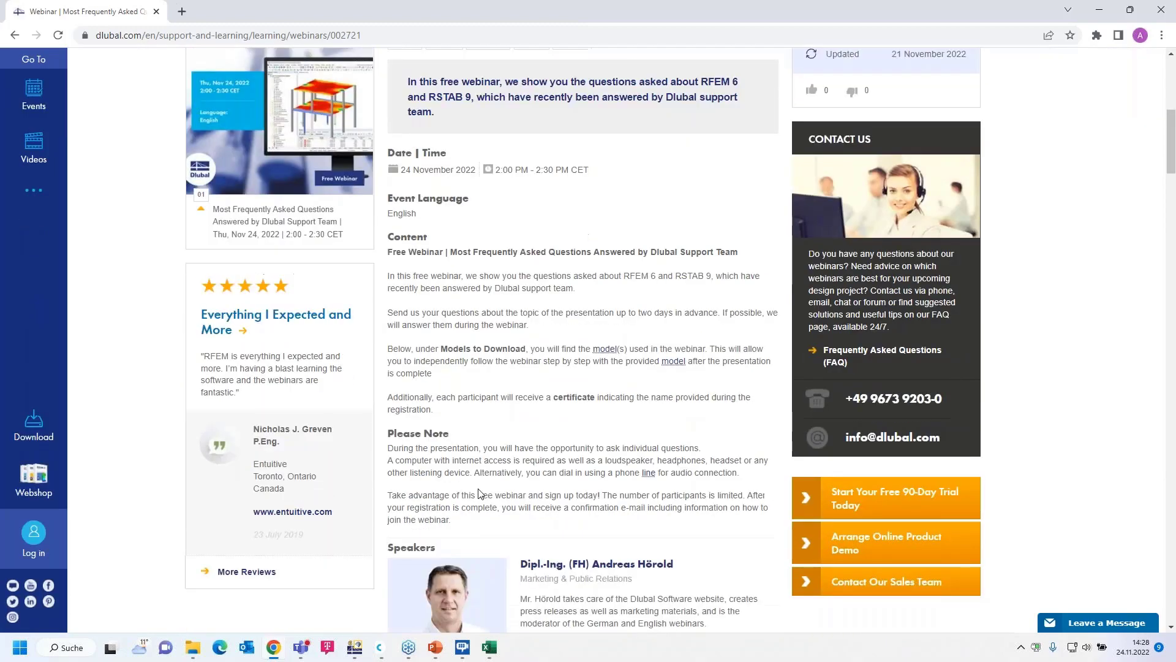
{"action": "scroll", "coordinate": [480, 494], "scroll_direction": "down", "scroll_amount": 14}
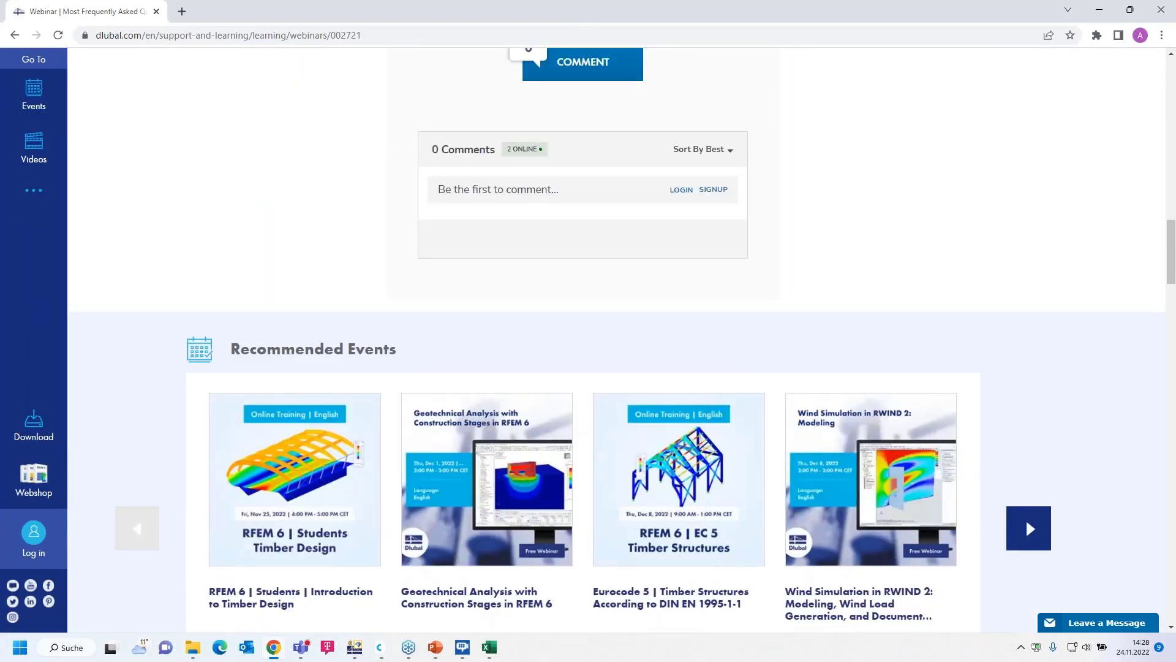
{"action": "scroll", "coordinate": [627, 434], "scroll_direction": "down", "scroll_amount": 10}
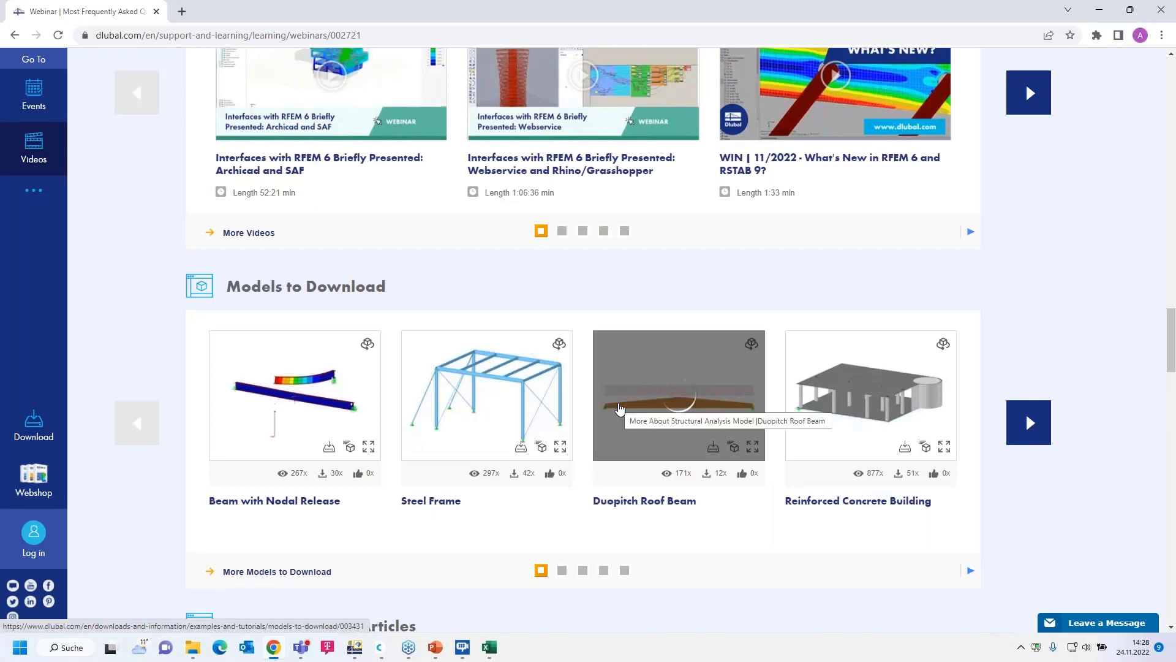
Step: Open the Free Full Trial Version page and review the RFEM 6, RSTAB 9, RSECTION 1 and RWIND 2 downloads
{"action": "scroll", "coordinate": [547, 304], "scroll_direction": "up", "scroll_amount": 1}
{"action": "scroll", "coordinate": [547, 306], "scroll_direction": "up", "scroll_amount": 20}
{"action": "scroll", "coordinate": [546, 306], "scroll_direction": "up", "scroll_amount": 10}
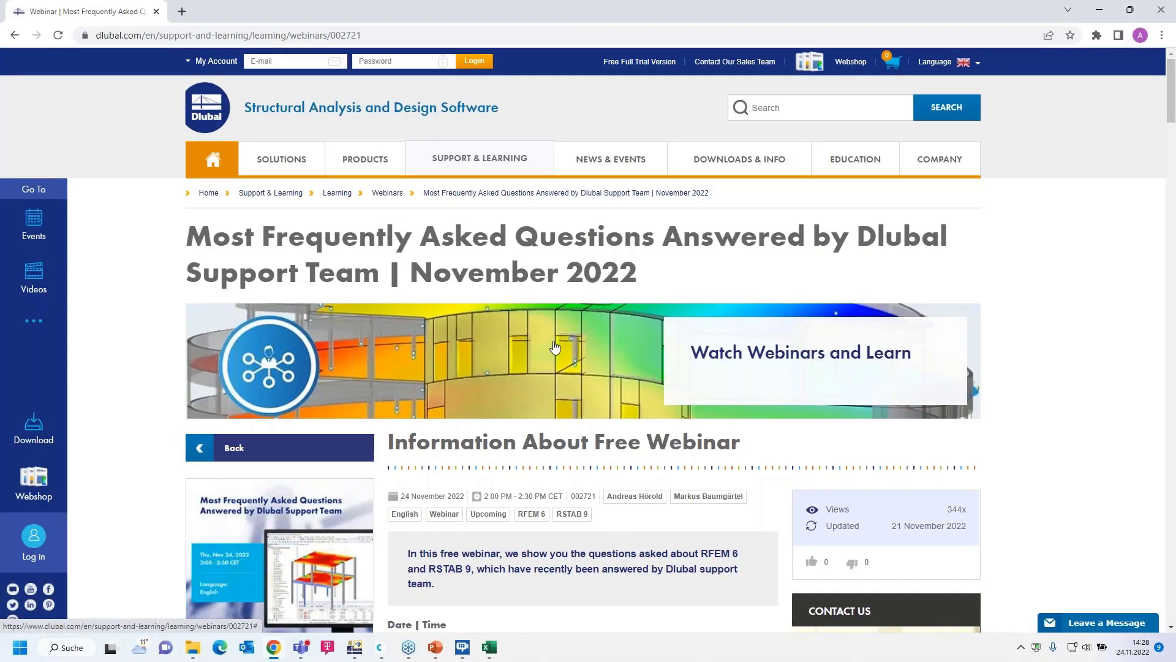
{"action": "left_click", "coordinate": [631, 63]}
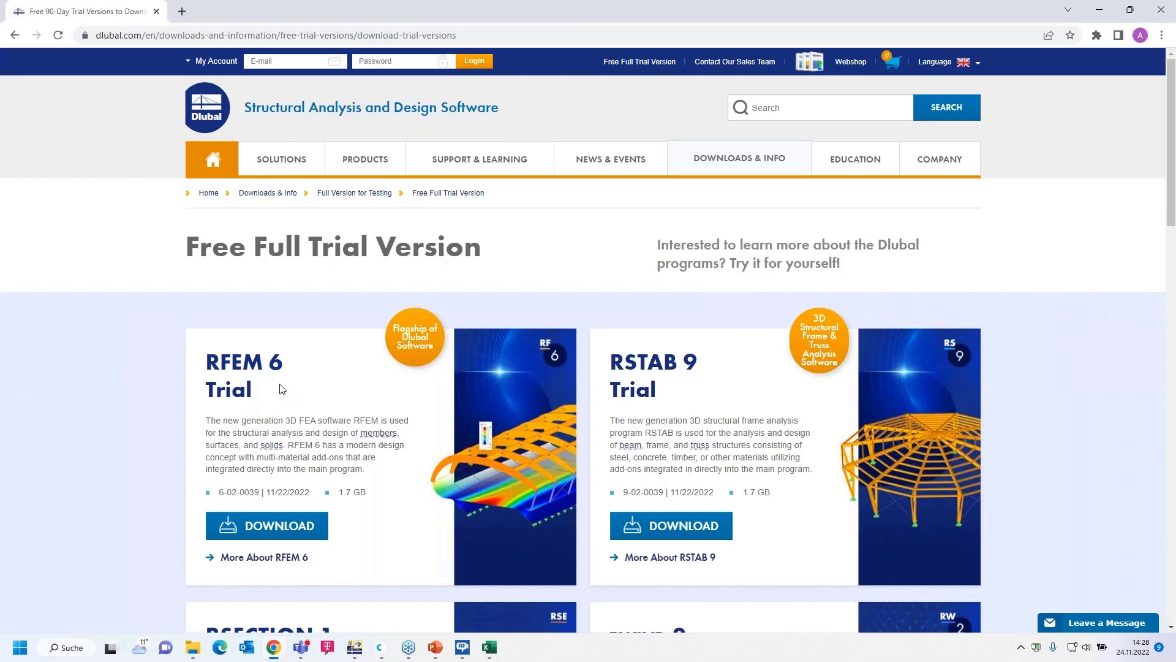
{"action": "scroll", "coordinate": [478, 392], "scroll_direction": "down", "scroll_amount": 2}
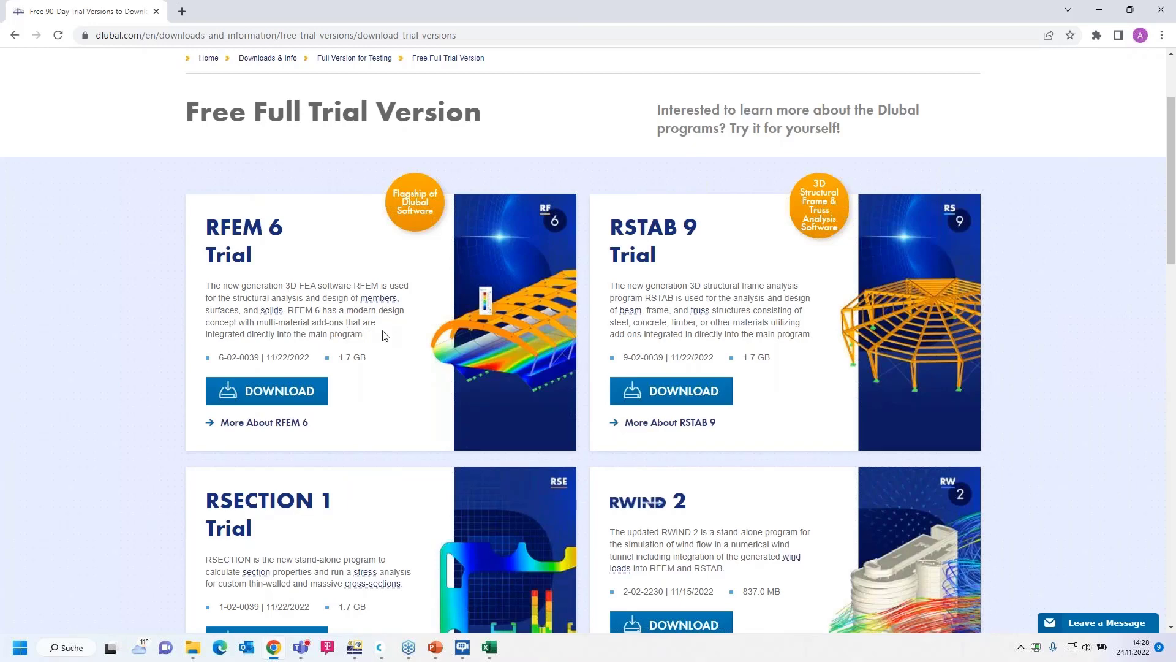
{"action": "scroll", "coordinate": [385, 336], "scroll_direction": "down", "scroll_amount": 1}
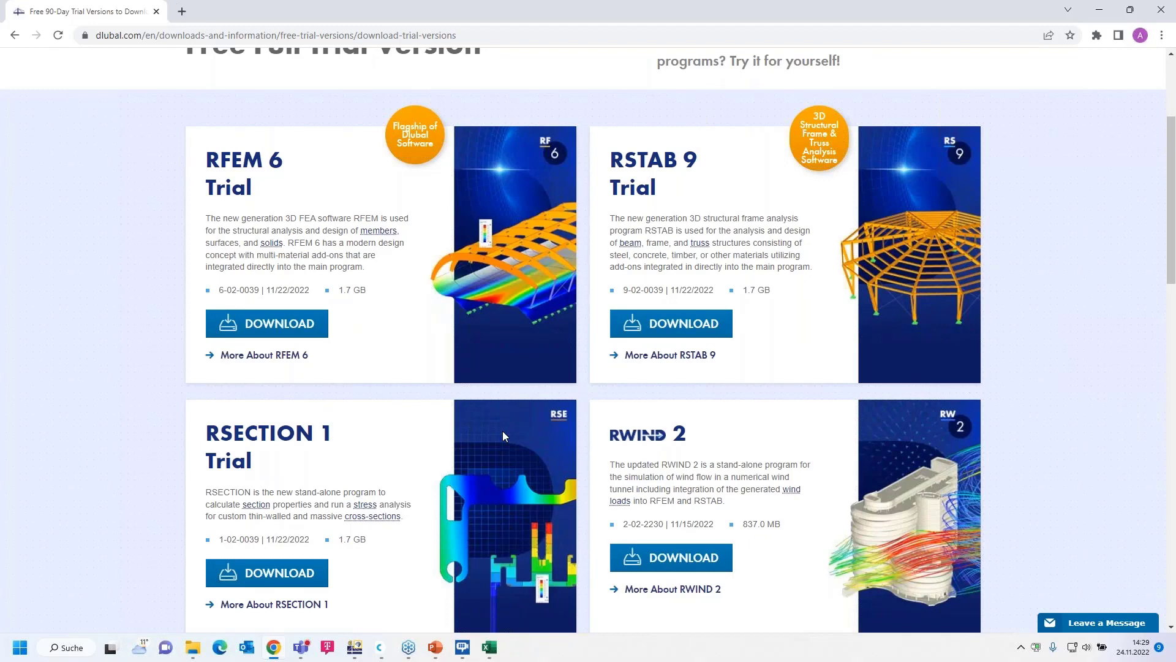
{"action": "scroll", "coordinate": [503, 431], "scroll_direction": "up", "scroll_amount": 3}
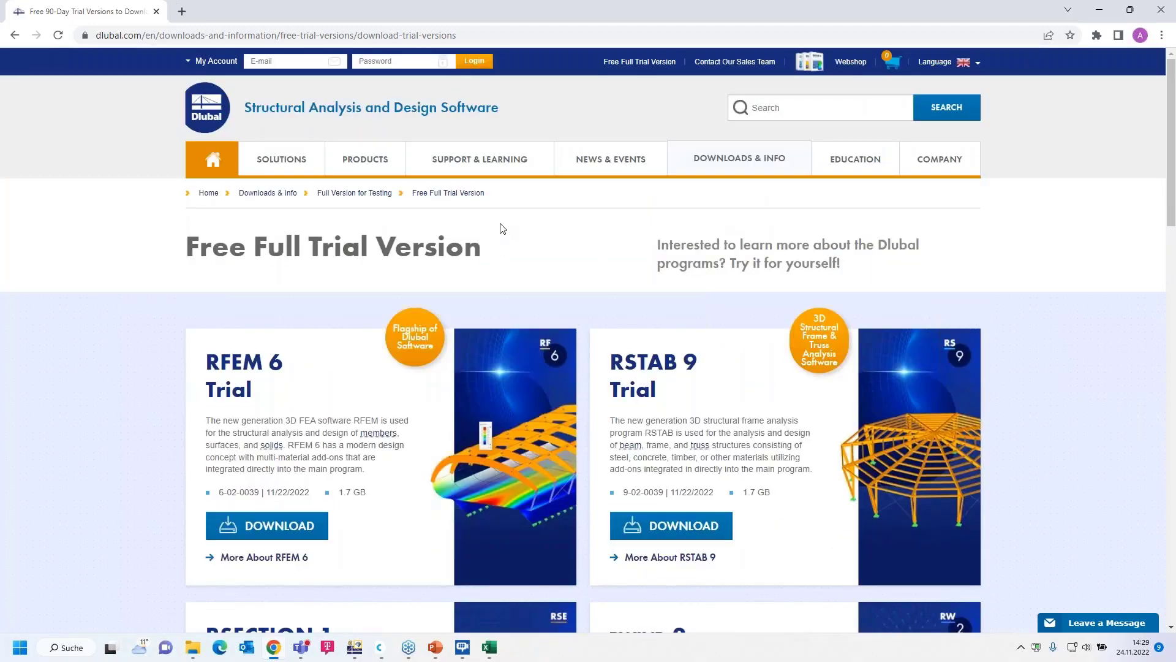
{"action": "key", "text": "alt+Tab"}
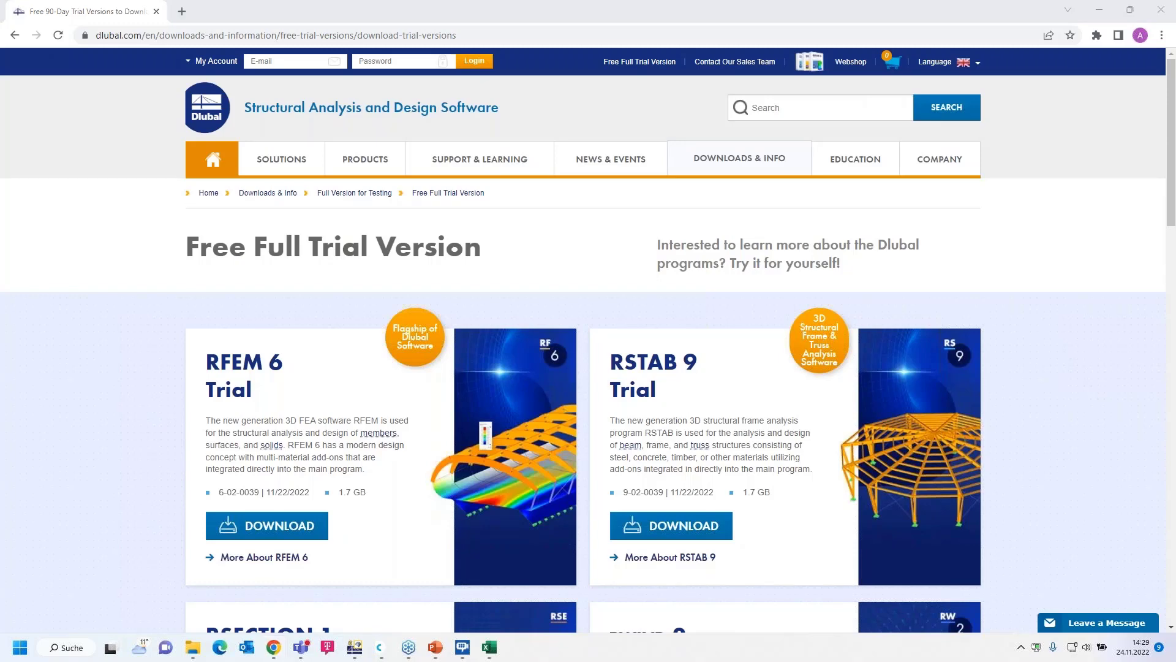